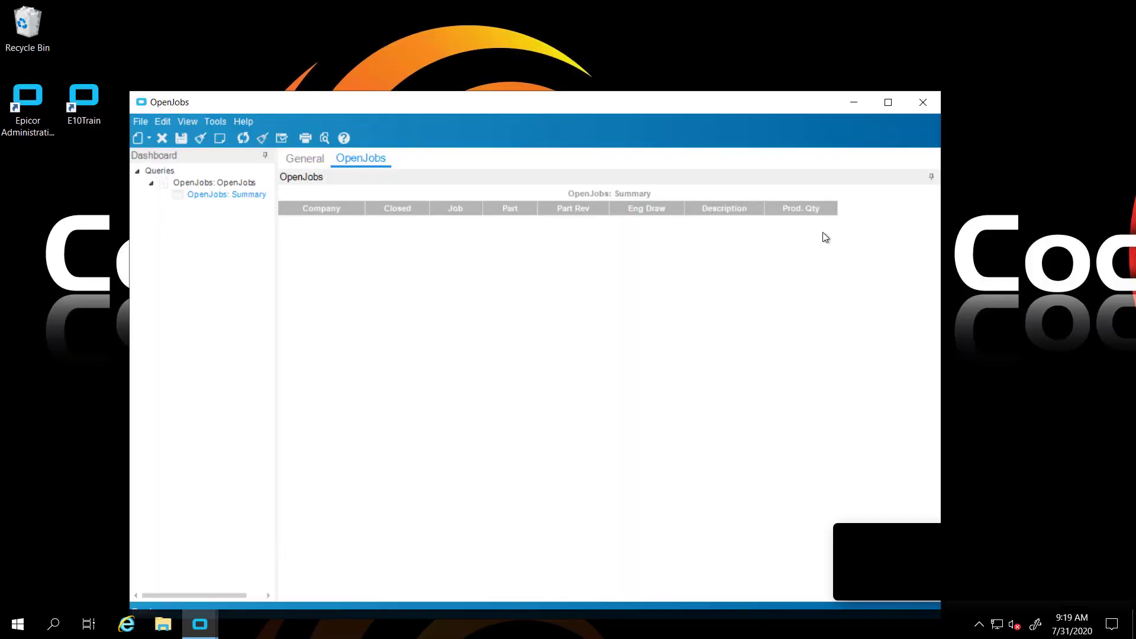
Maximize the OpenJobs dashboard window
left_click(888, 102)
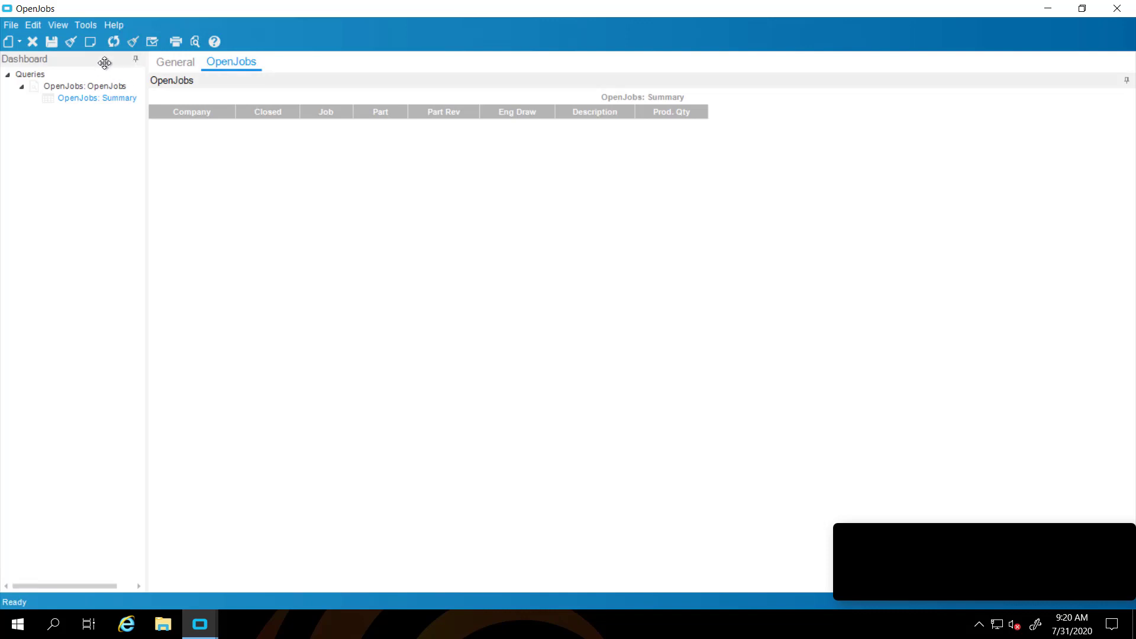
Refresh the grid to load EPIC06 open jobs, then return to the OpenJobs window
left_click(113, 43)
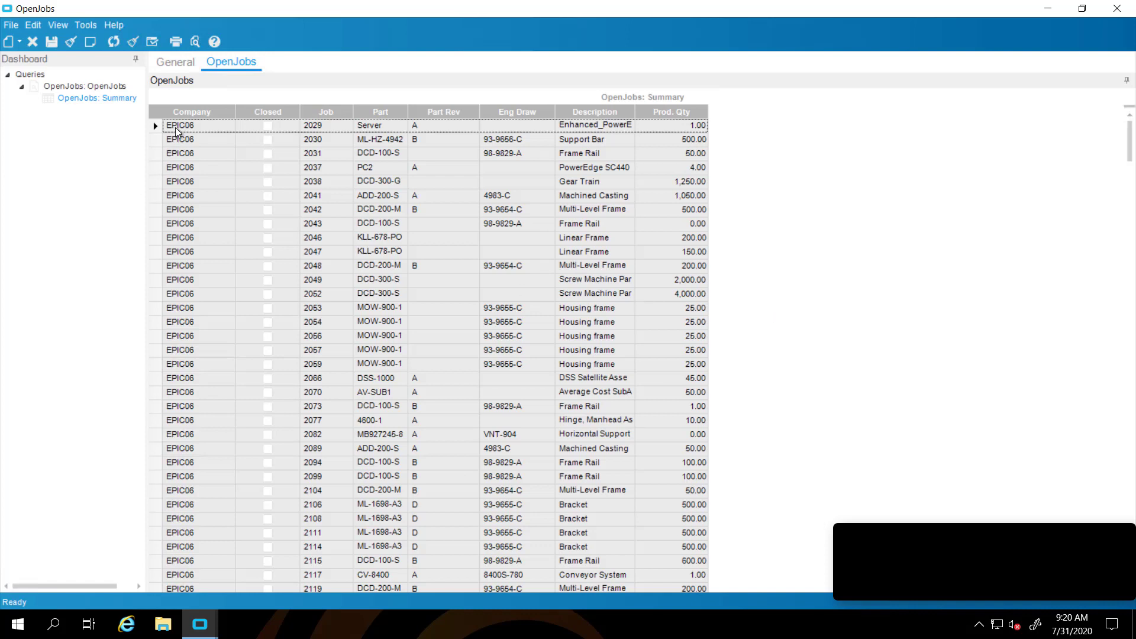
left_click(201, 629)
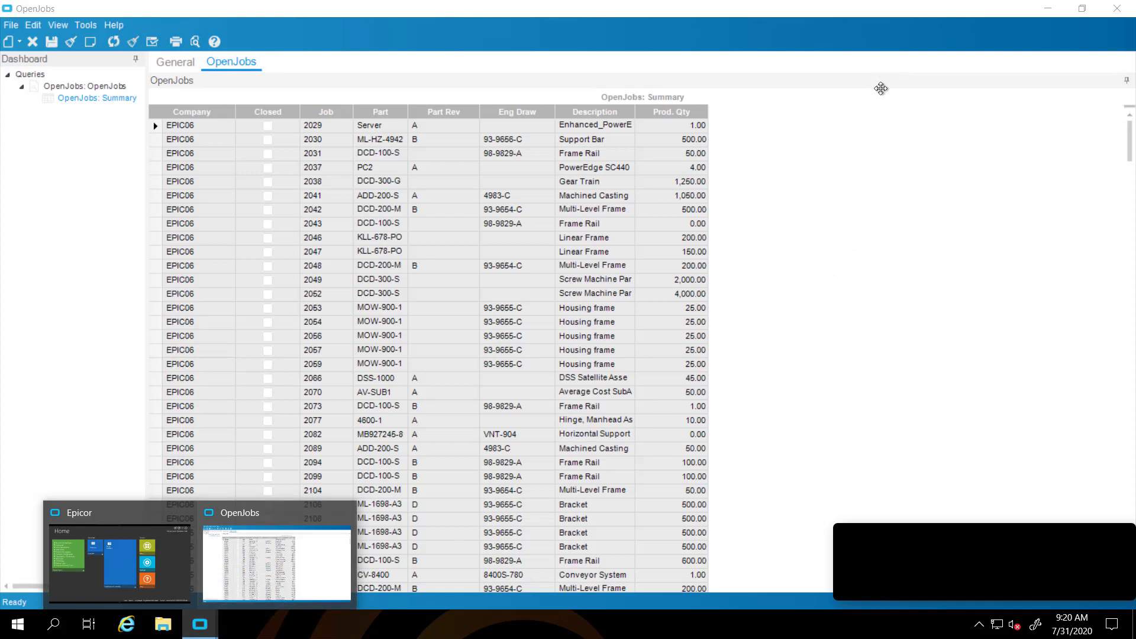
left_click(881, 116)
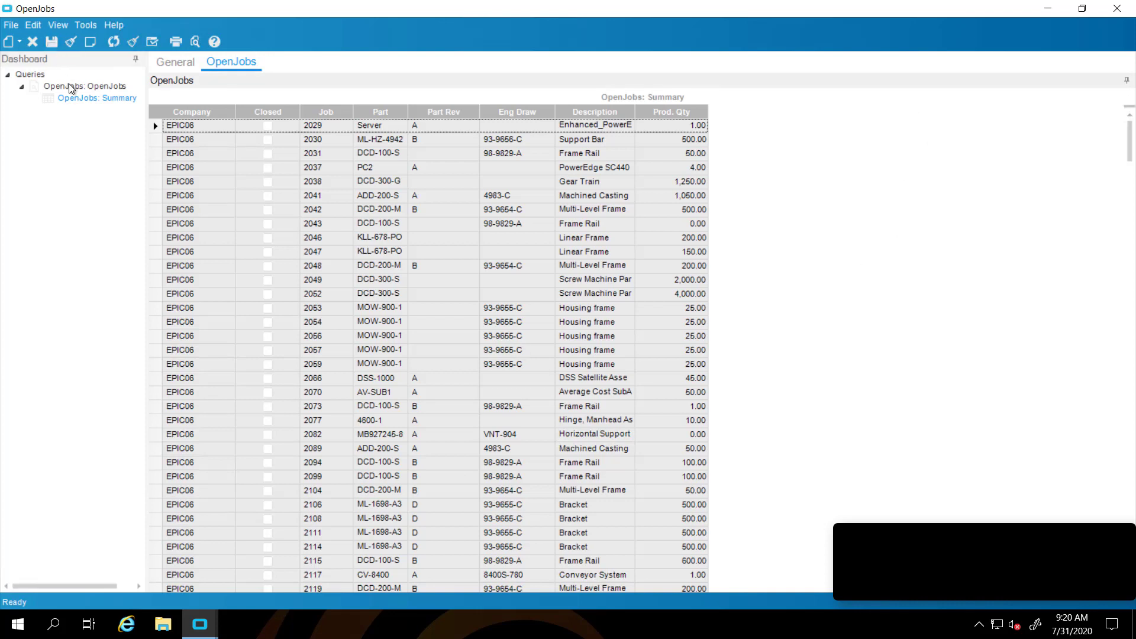
Add a JobOps query captioned Job Operations and refresh it to list operation rows
right_click(35, 78)
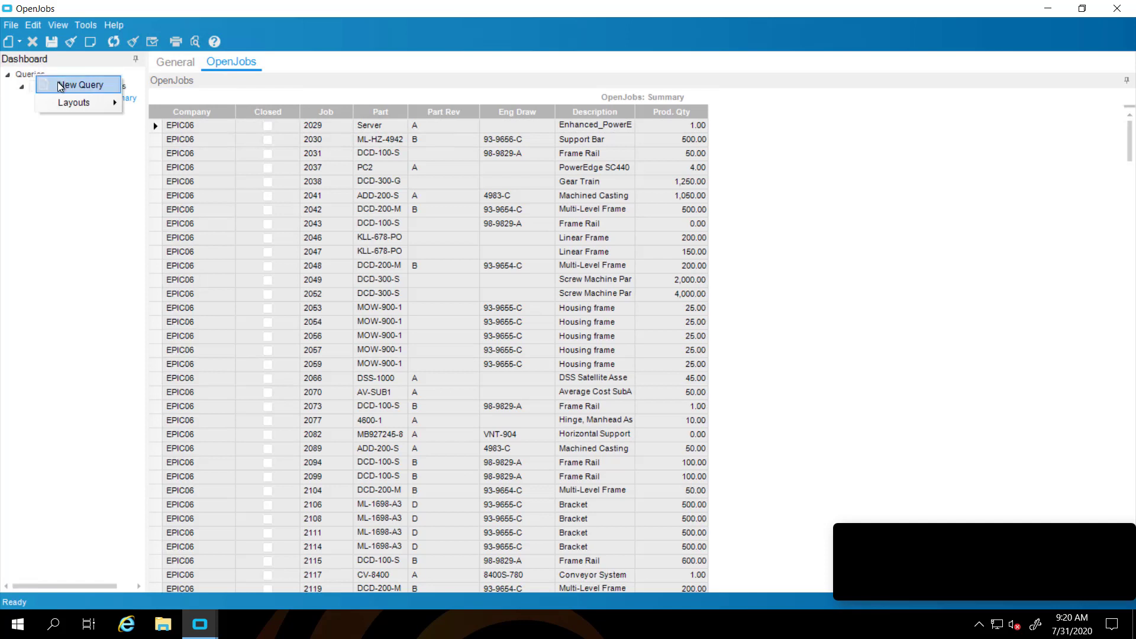
left_click(62, 87)
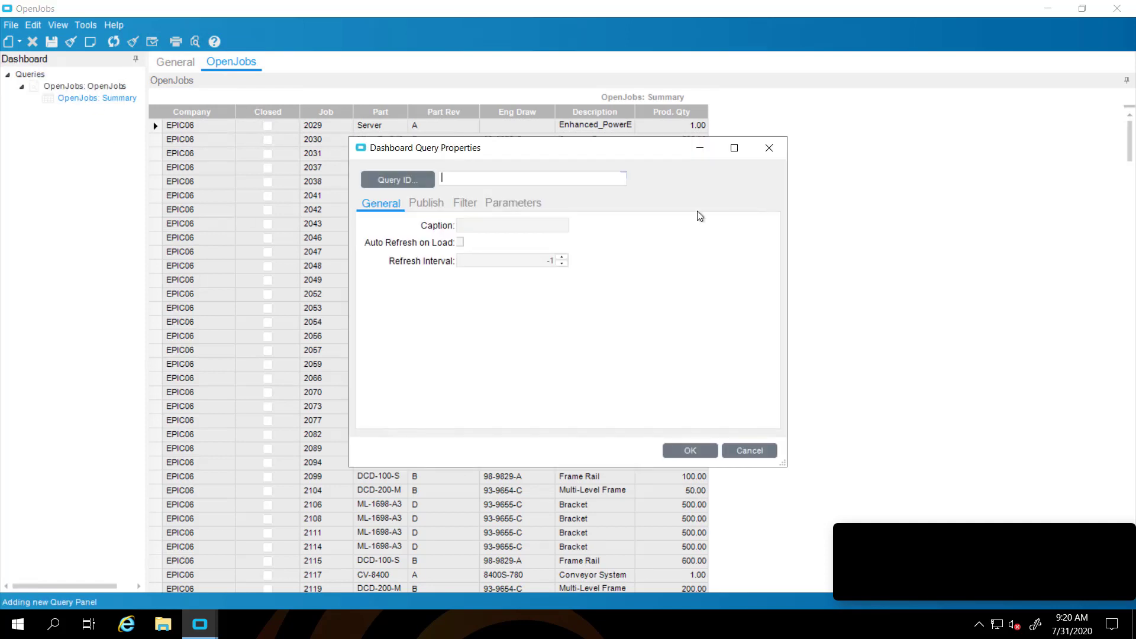
type("JObOps")
key("Tab")
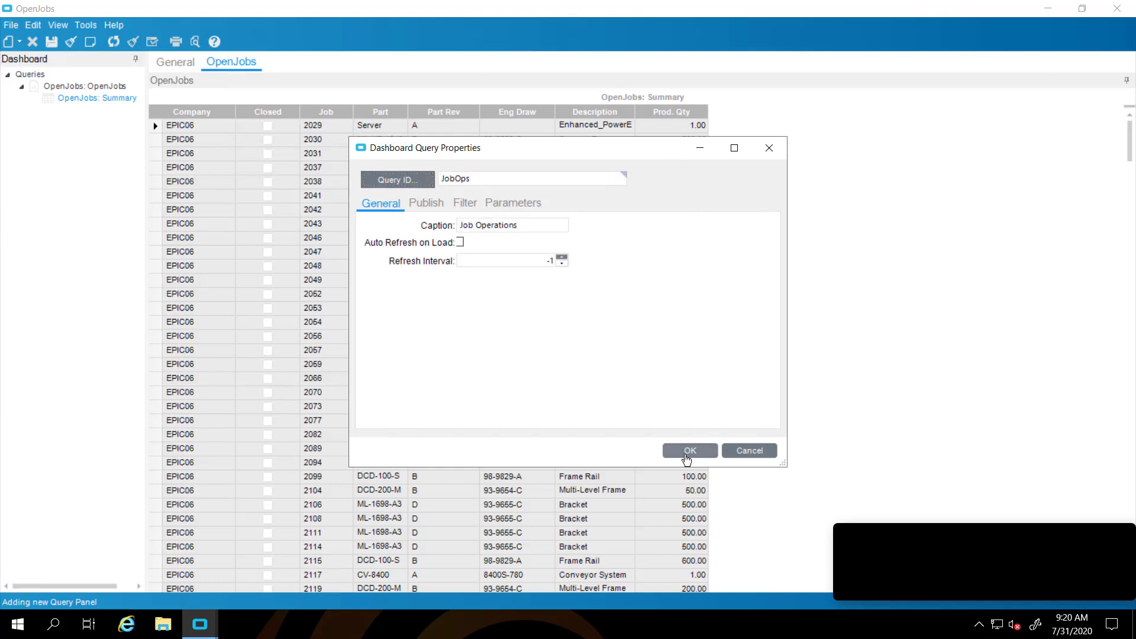
left_click(689, 450)
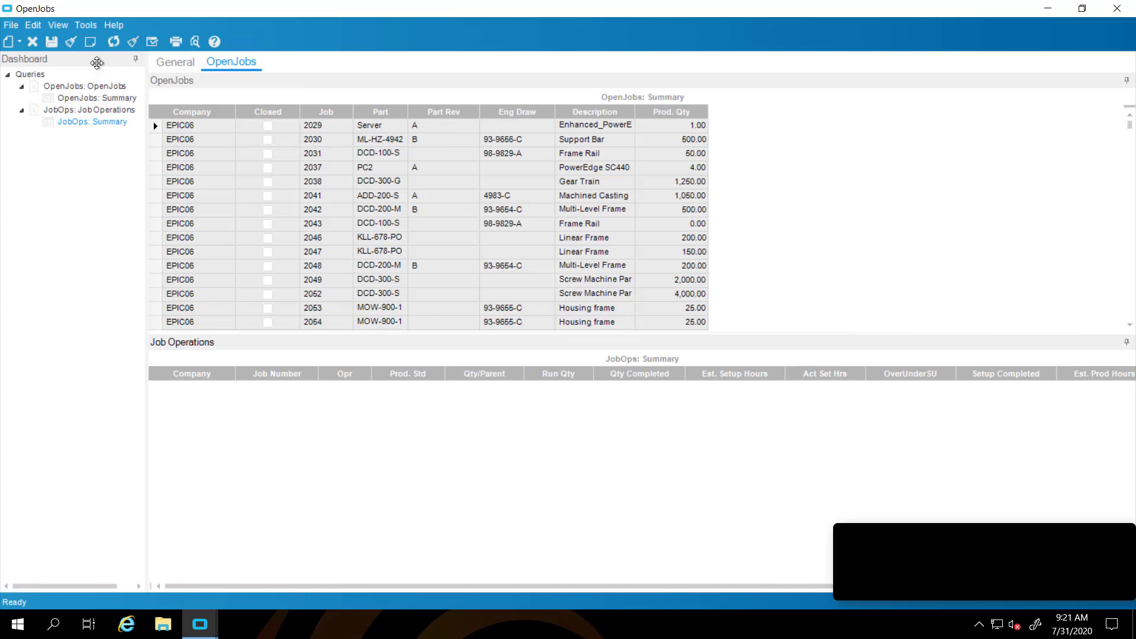
left_click(114, 43)
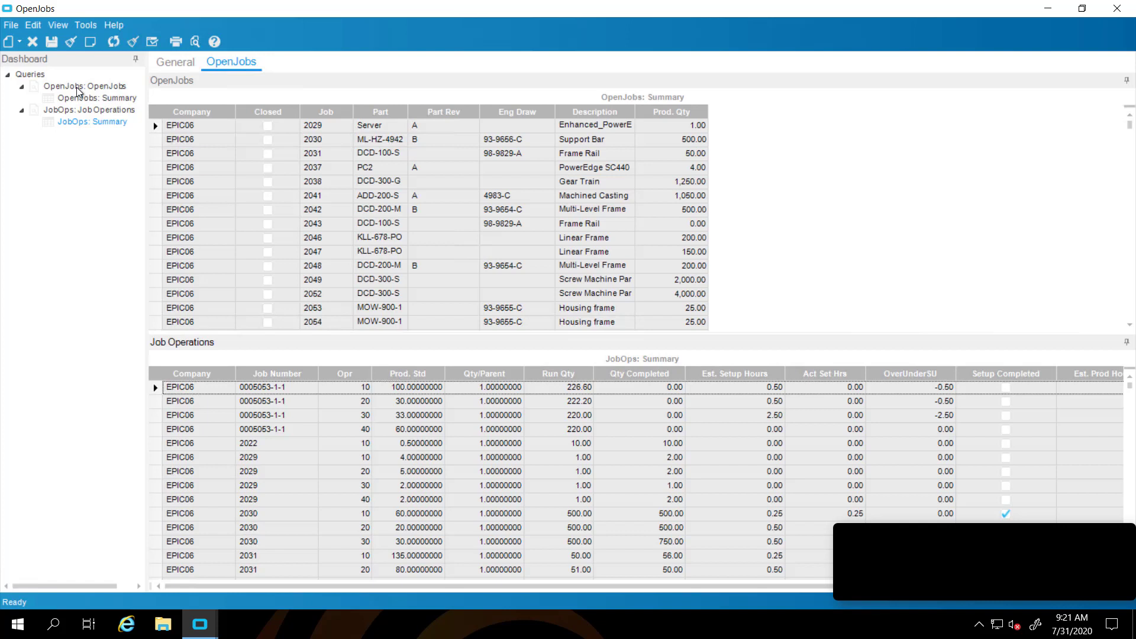
left_click(77, 87)
Publish the OpenJobs query's JobHead_Company and JobHead_JobNum columns
right_click(78, 89)
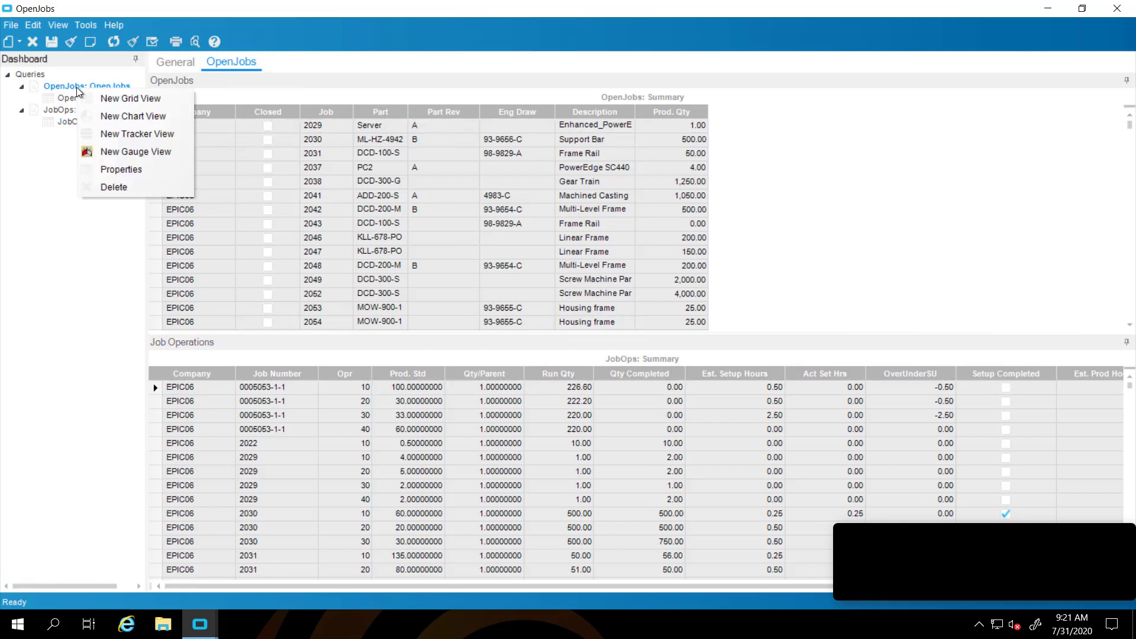
left_click(120, 169)
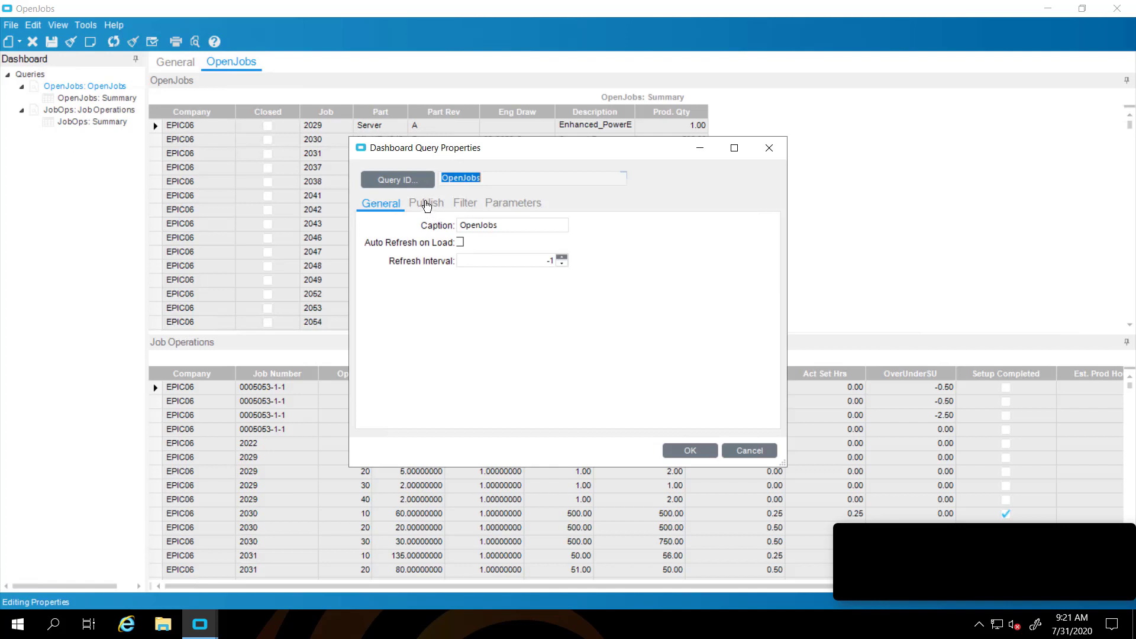
left_click(427, 204)
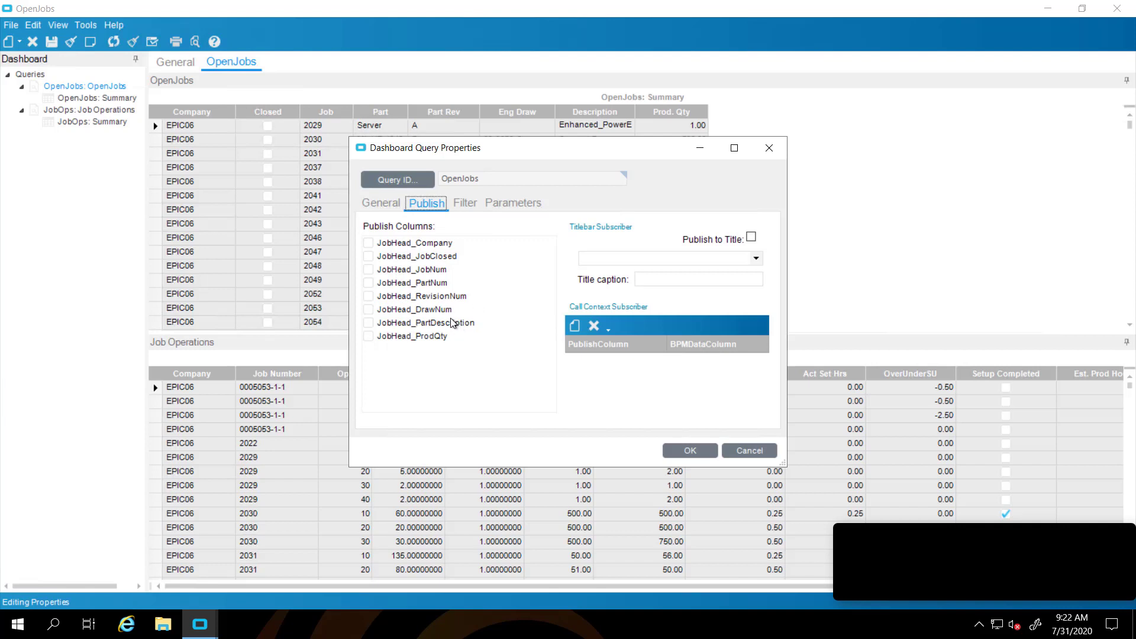
left_click(372, 245)
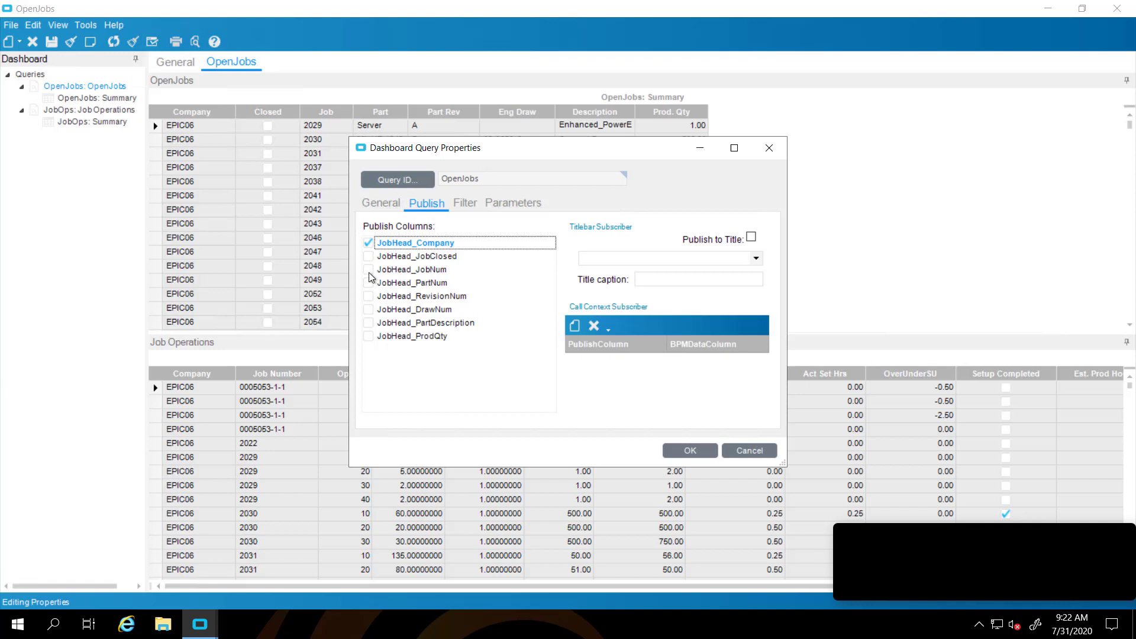
left_click(369, 270)
left_click(682, 453)
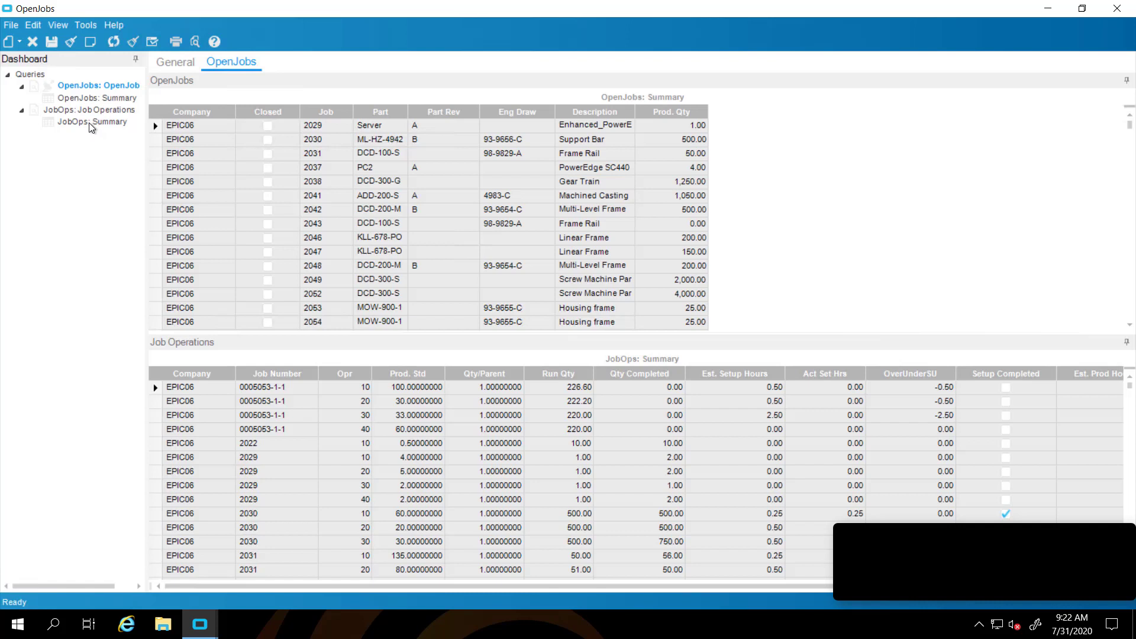
Filter the JobOps Summary grid on JobOper_Company equal to OpenJobs' published JobHead_Company
left_click(92, 121)
right_click(91, 126)
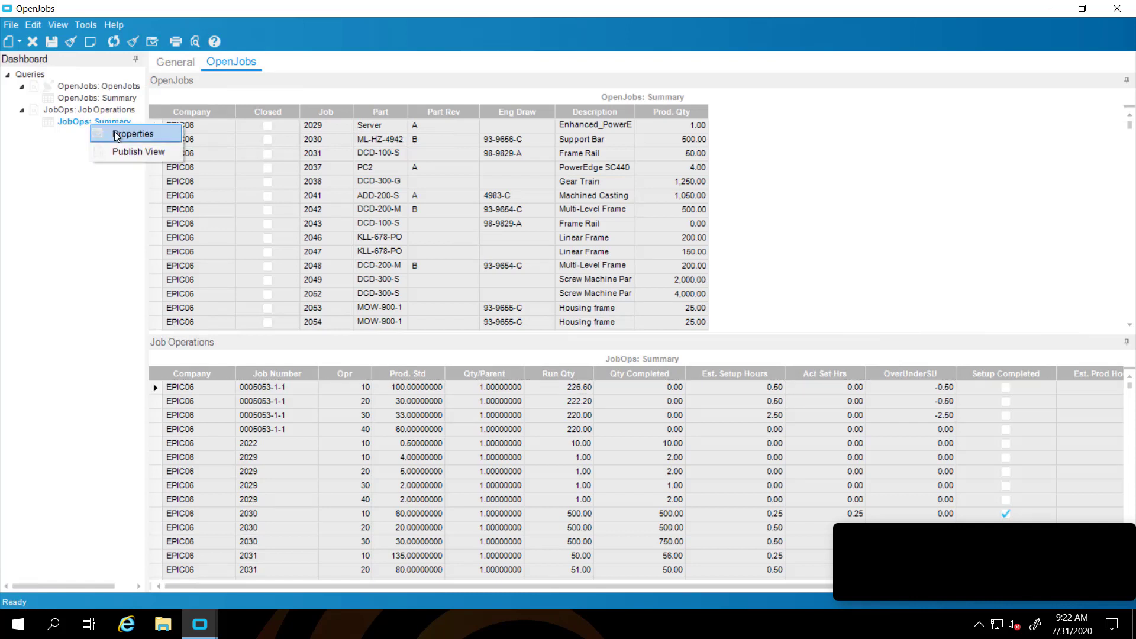
left_click(121, 136)
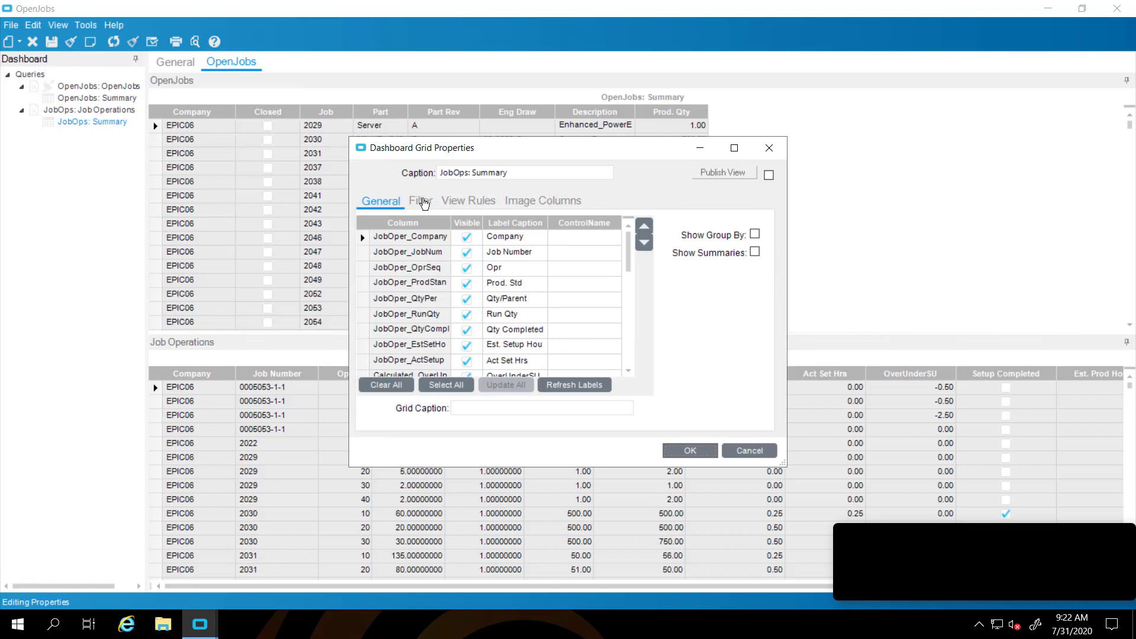
left_click(423, 201)
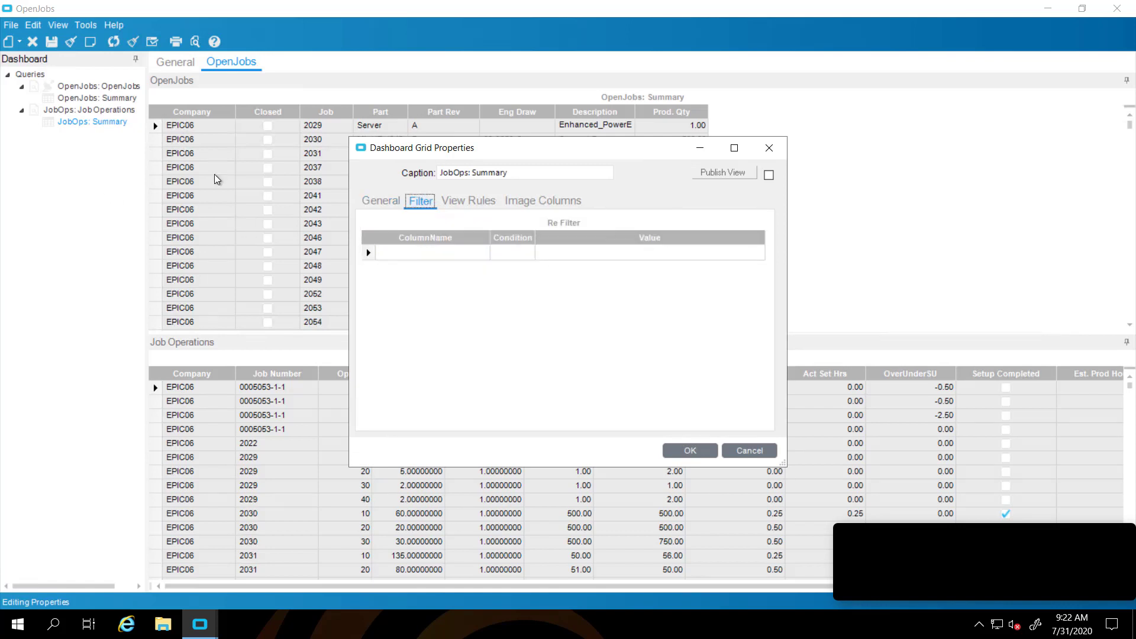
left_click(484, 253)
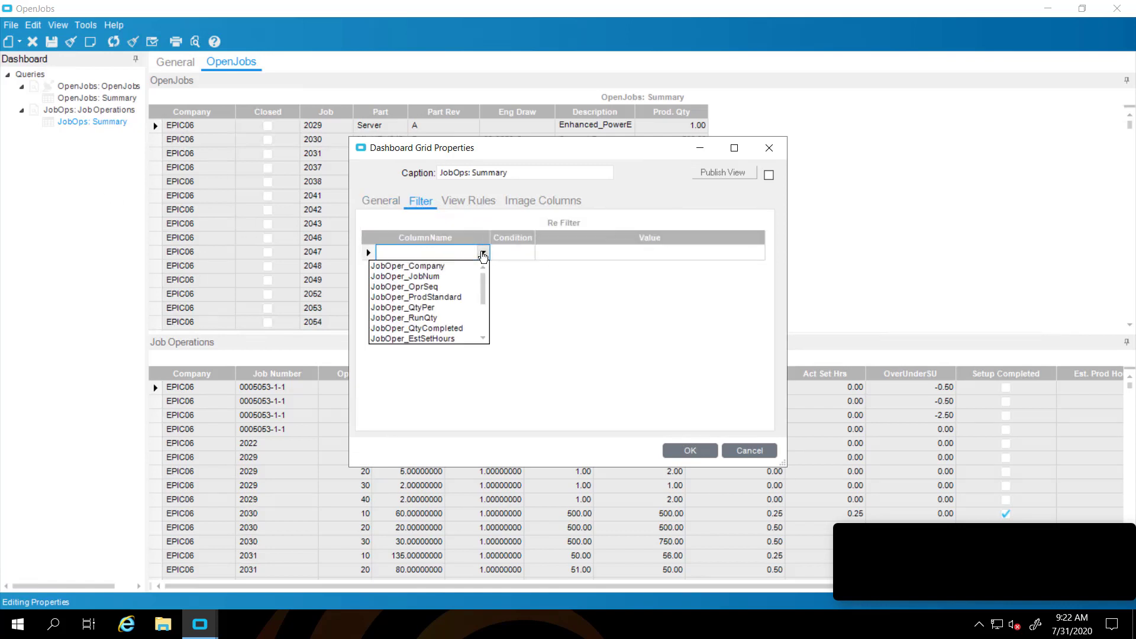
left_click(444, 267)
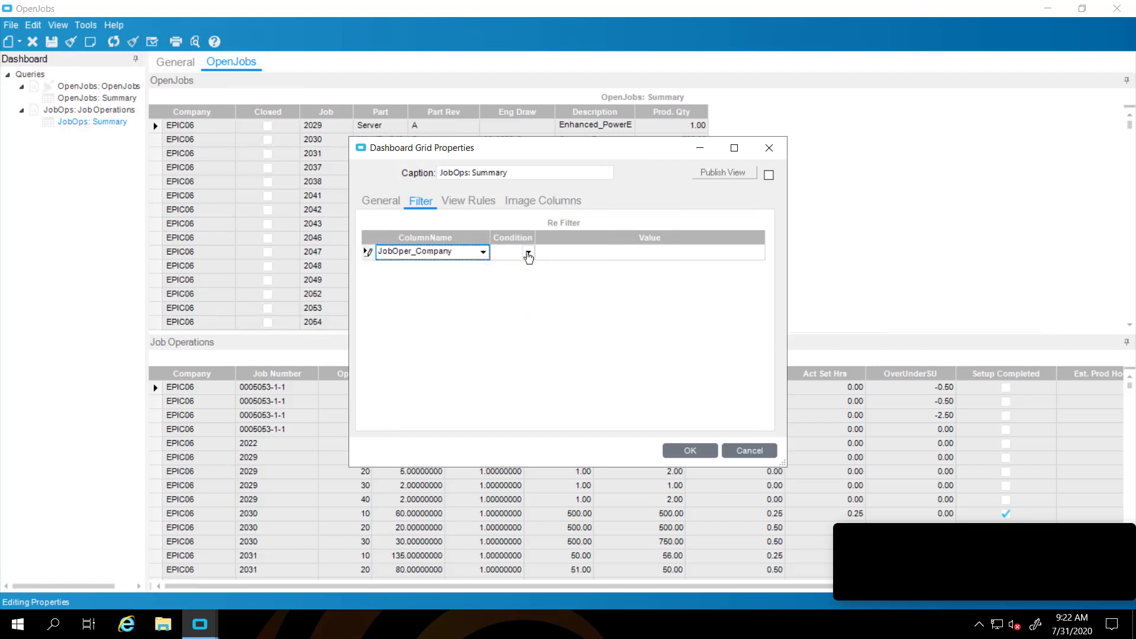
left_click(528, 255)
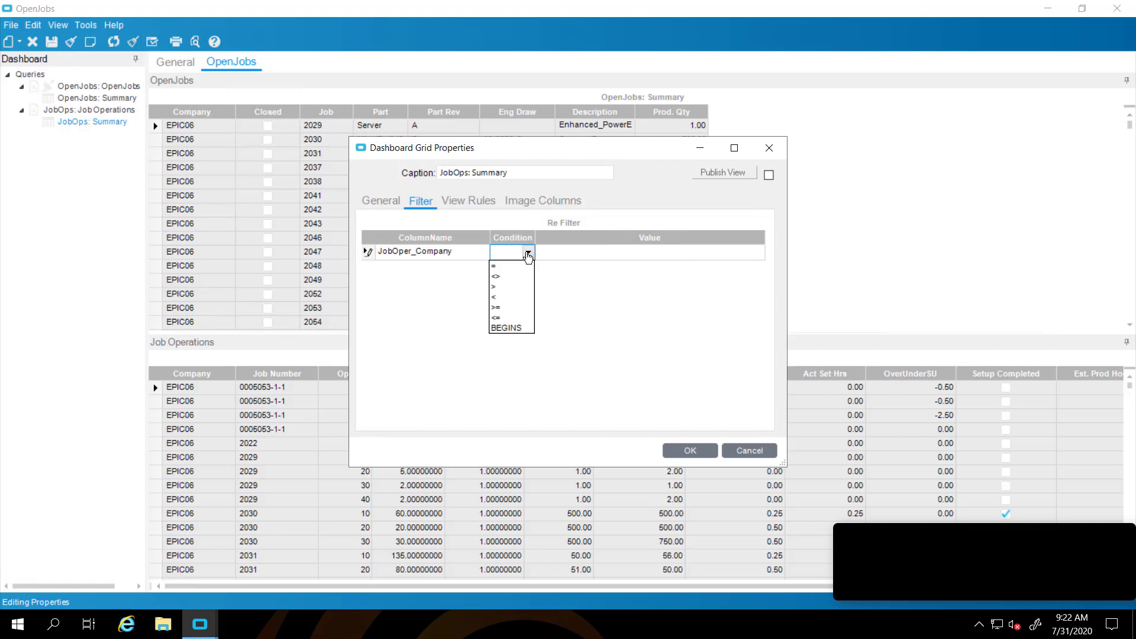
left_click(502, 268)
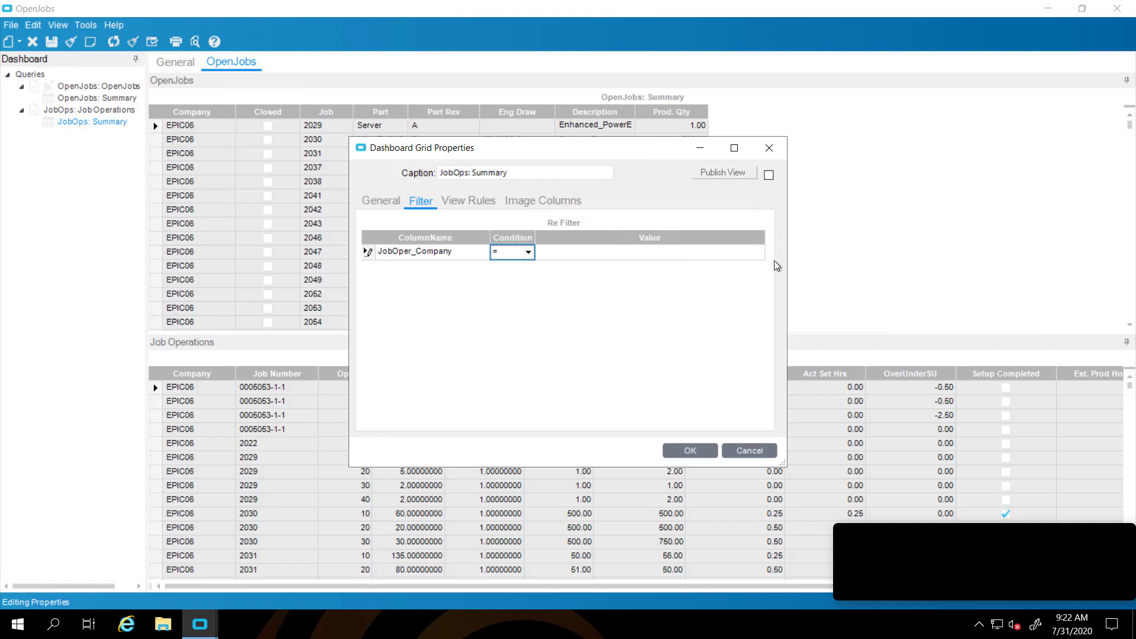
left_click(756, 253)
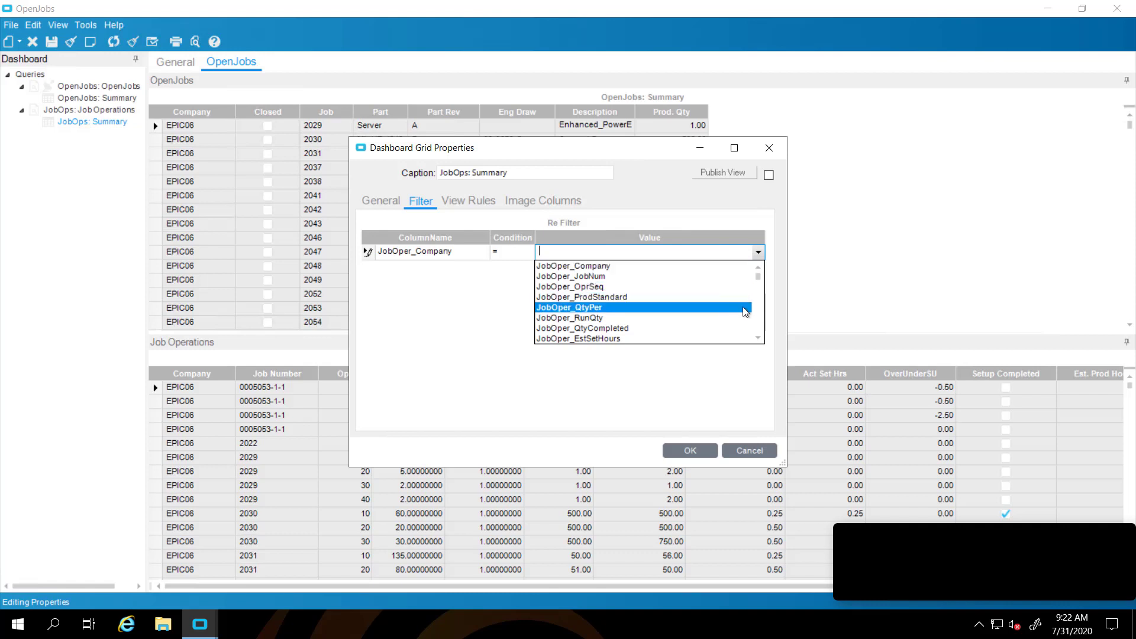
left_click(760, 319)
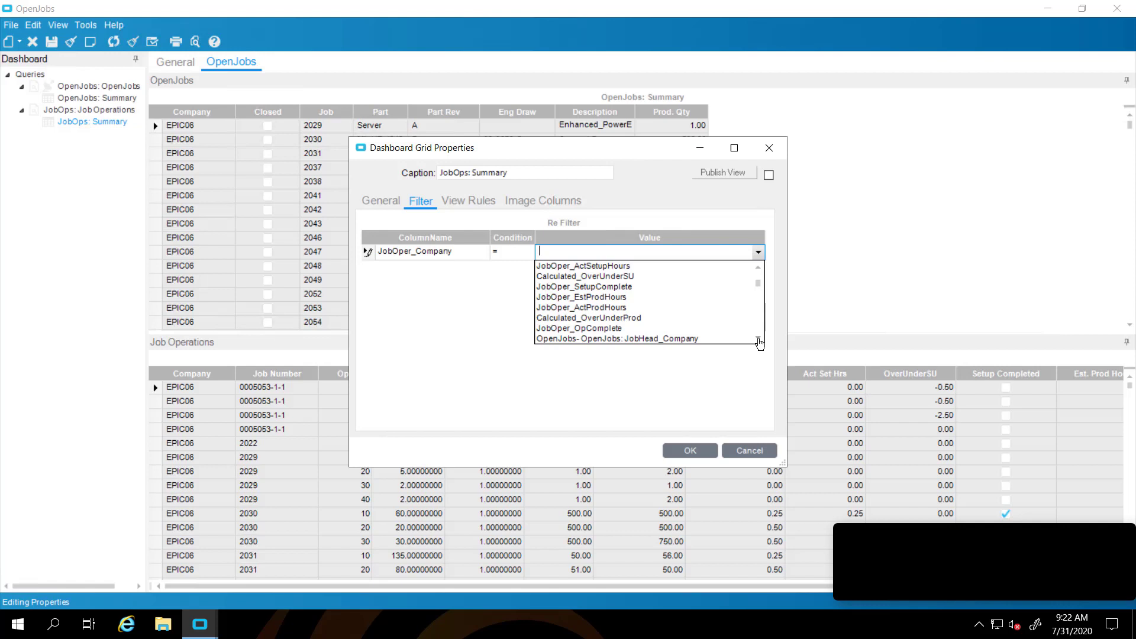
double_click(759, 339)
left_click(759, 339)
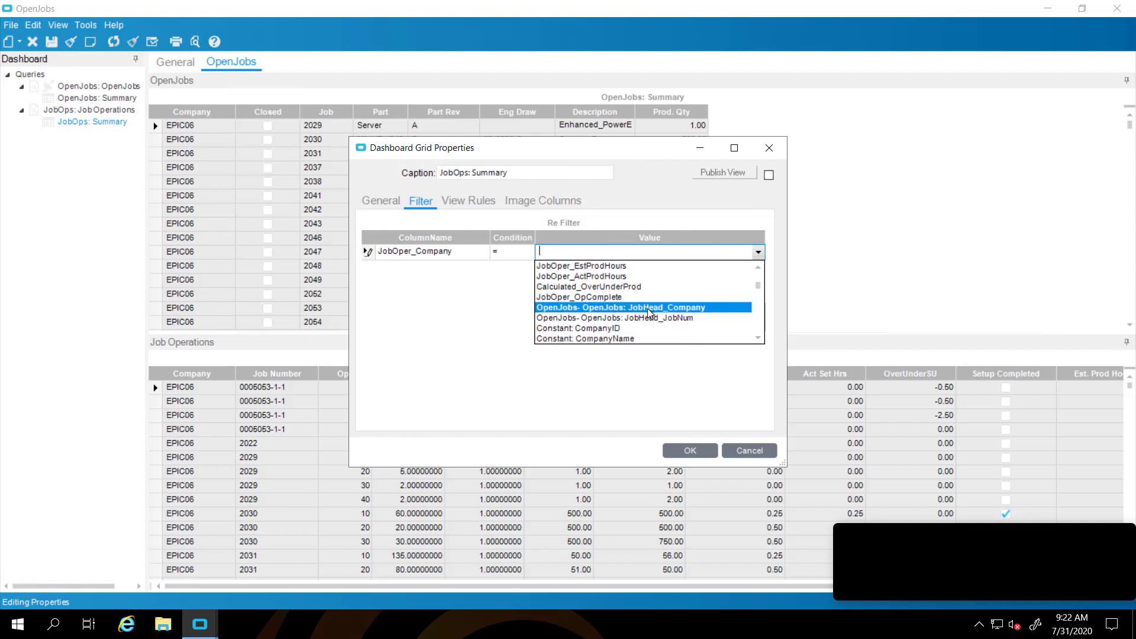
left_click(649, 307)
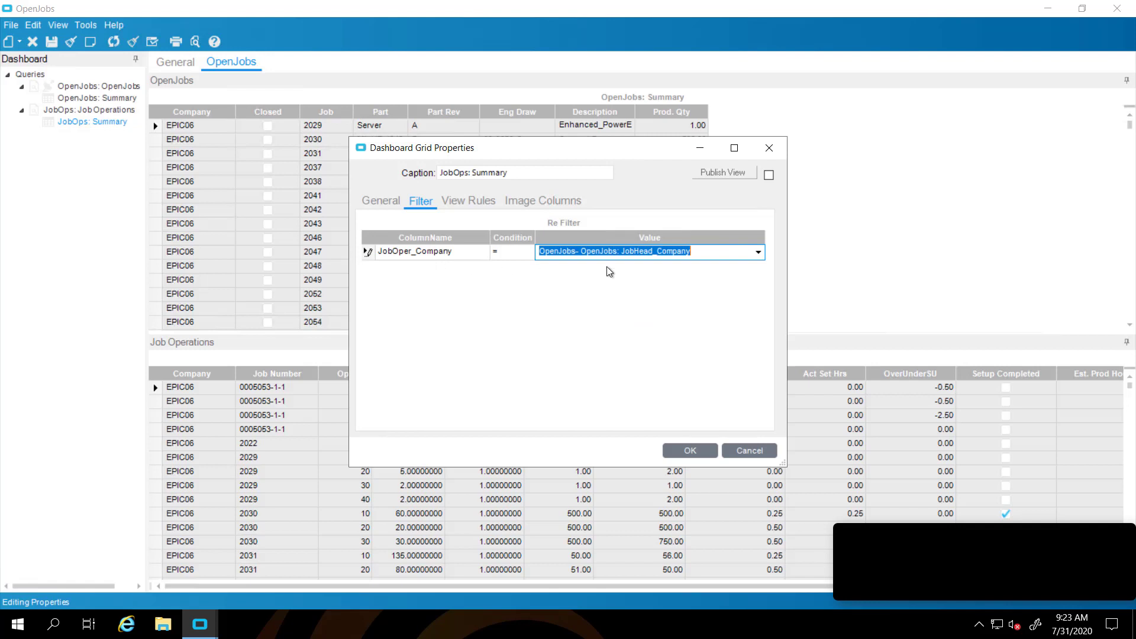
key("Tab")
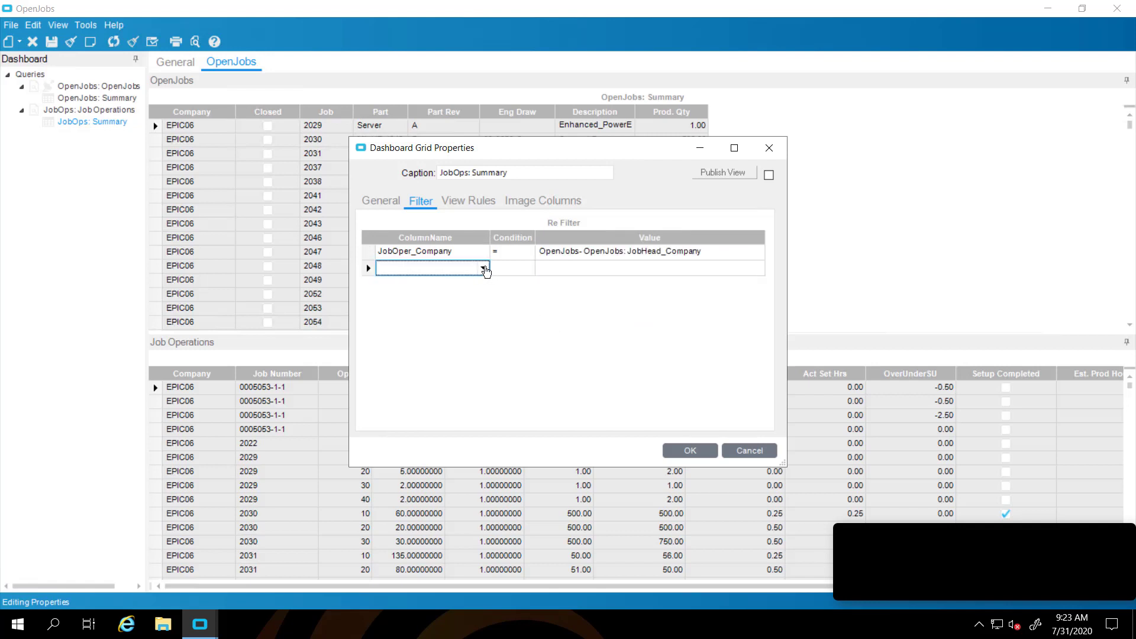
Add a second filter, JobOper_JobNum equal to OpenJobs JobHead_JobNum, and apply it
left_click(481, 269)
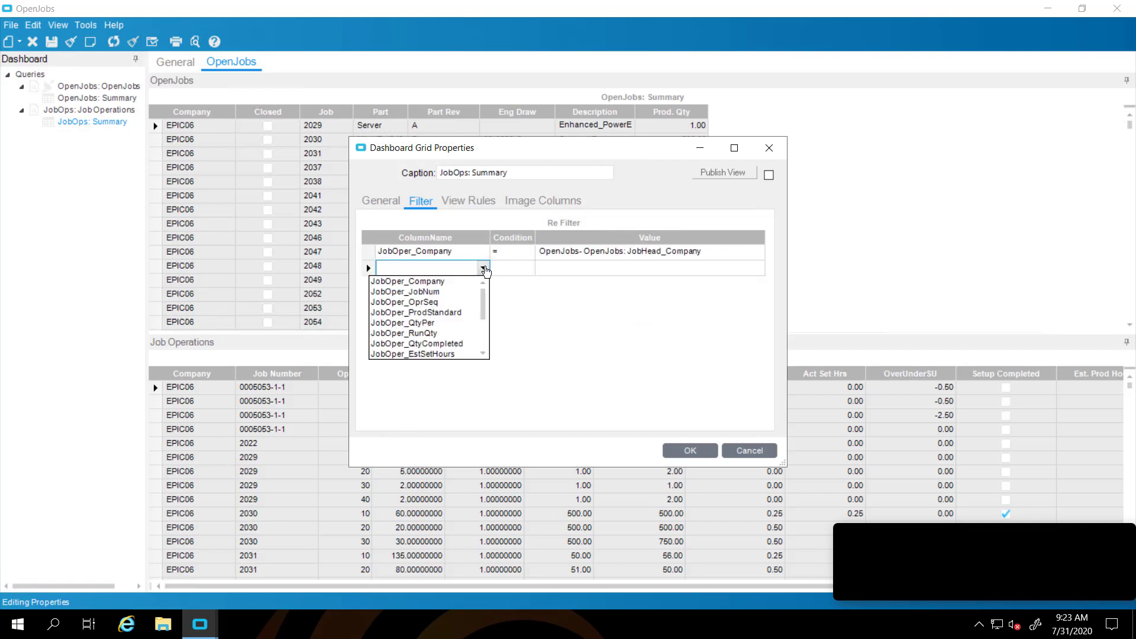
left_click(447, 292)
left_click(527, 268)
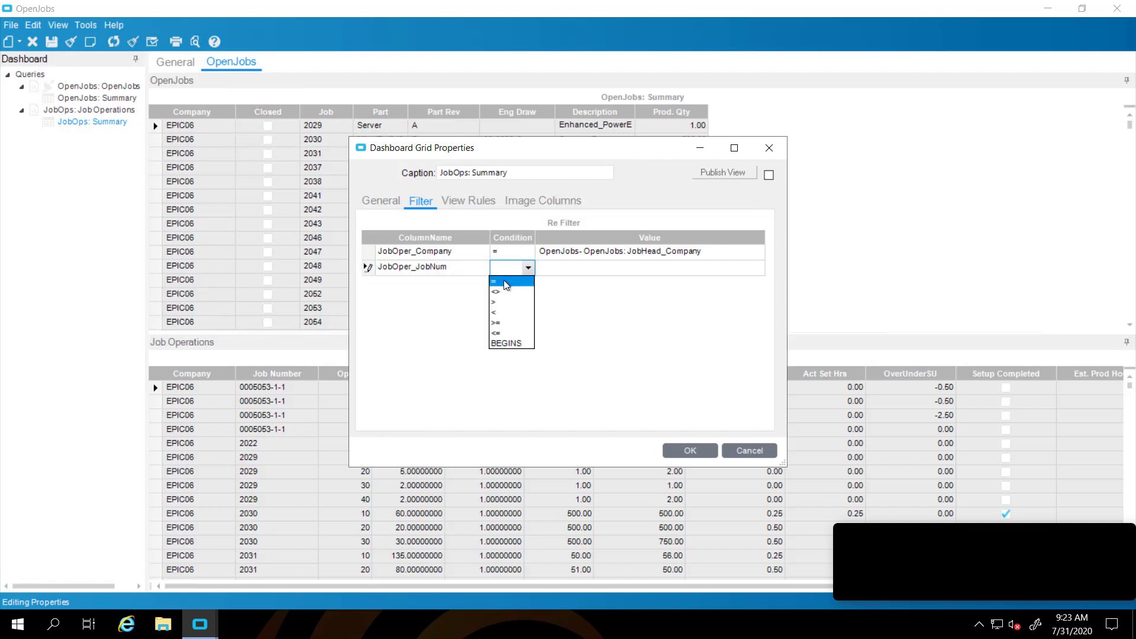
left_click(509, 281)
left_click(758, 269)
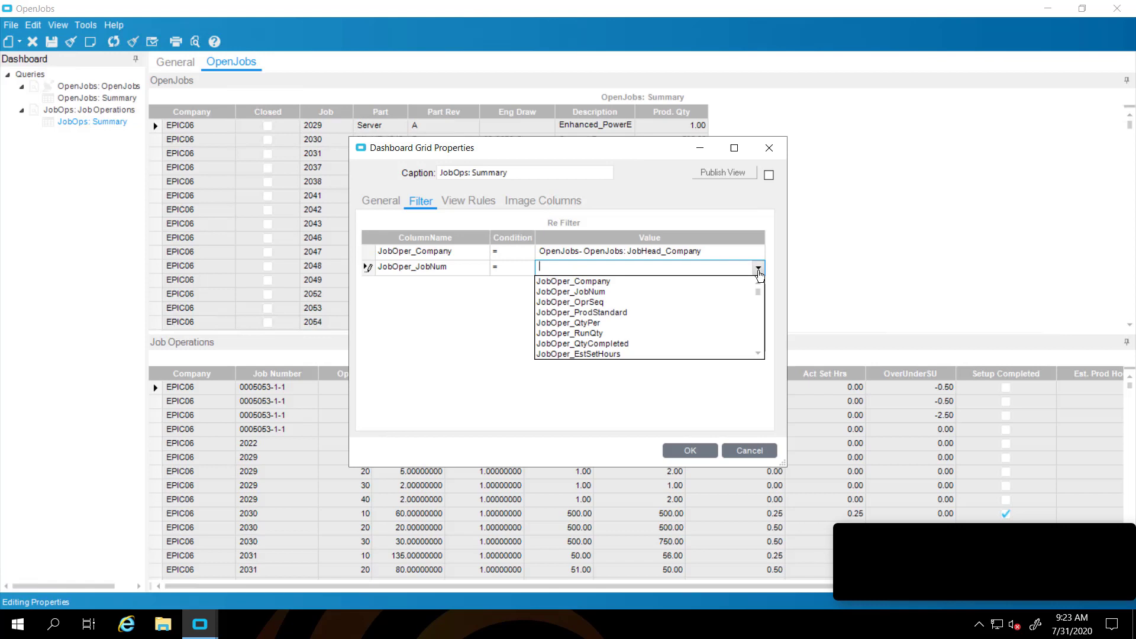
scroll(761, 326, "down", 3)
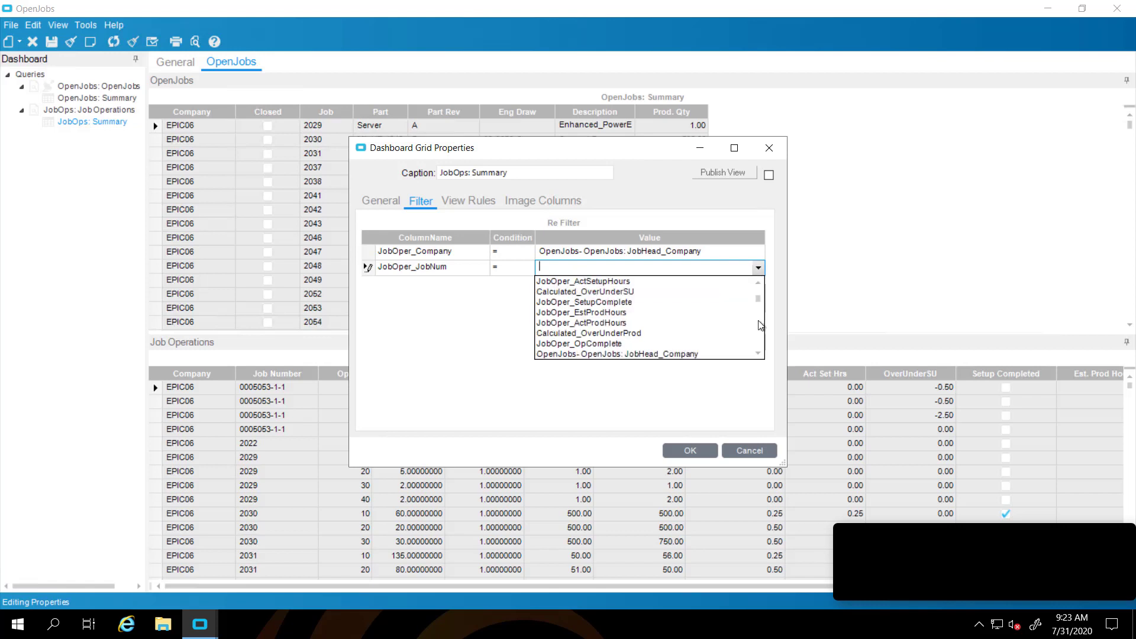
double_click(758, 354)
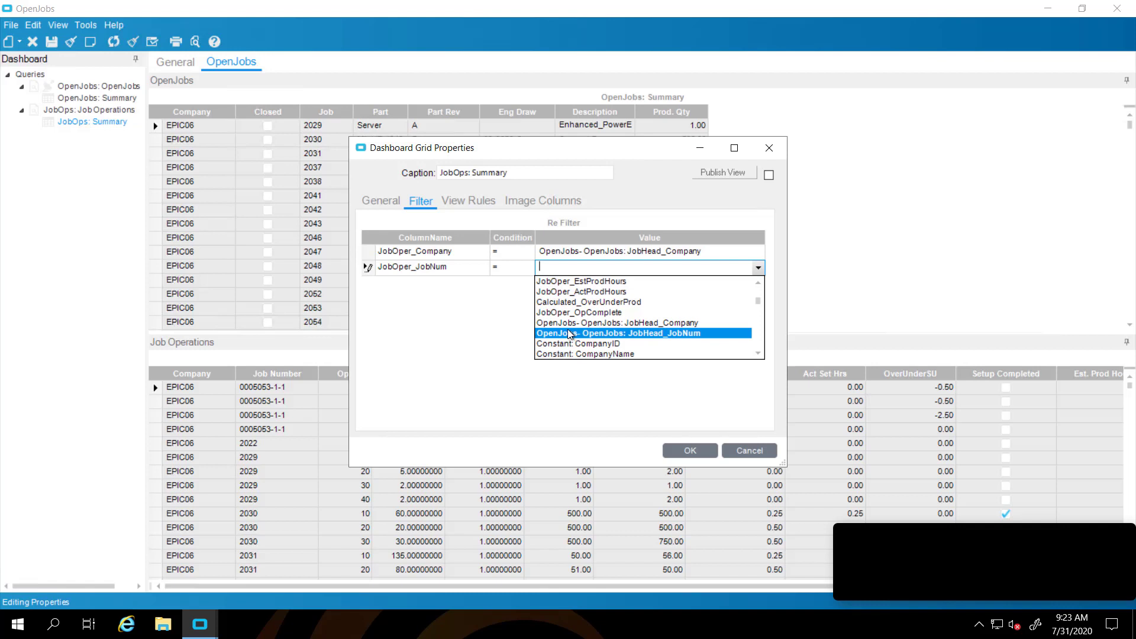
left_click(615, 333)
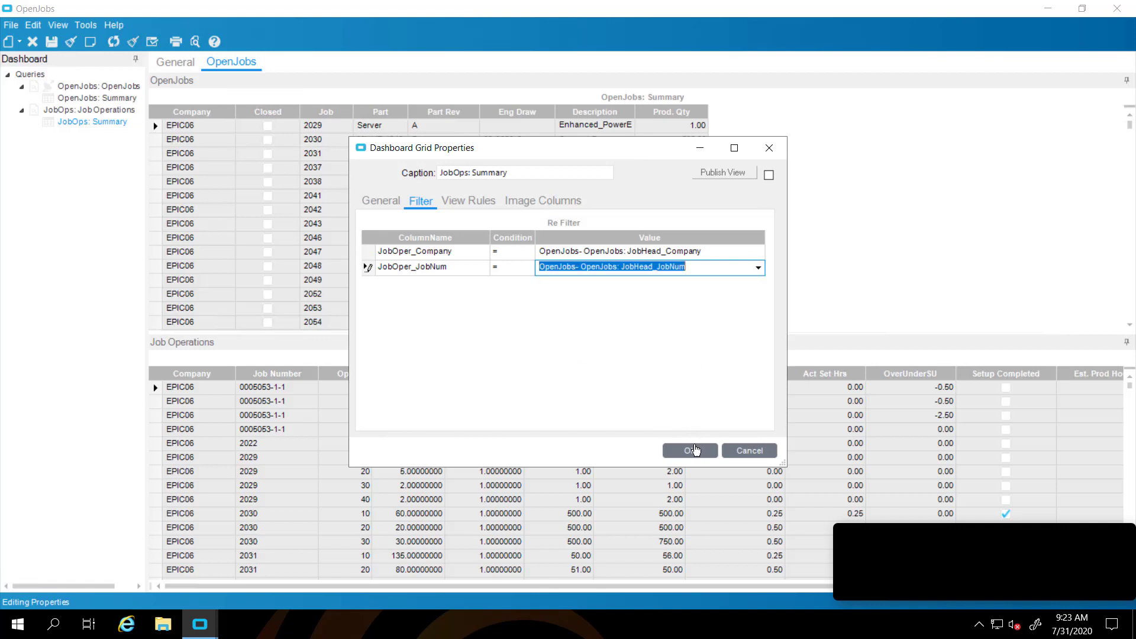
left_click(691, 451)
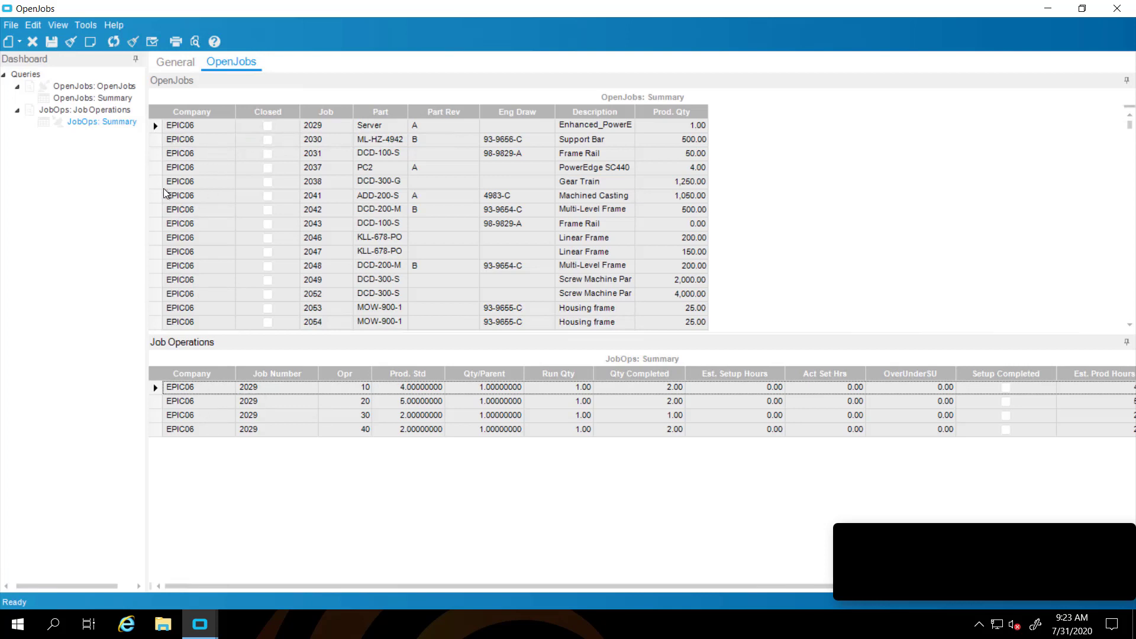
Select jobs 2030 and 2041 to confirm Job Operations follows the selected open job
left_click(157, 142)
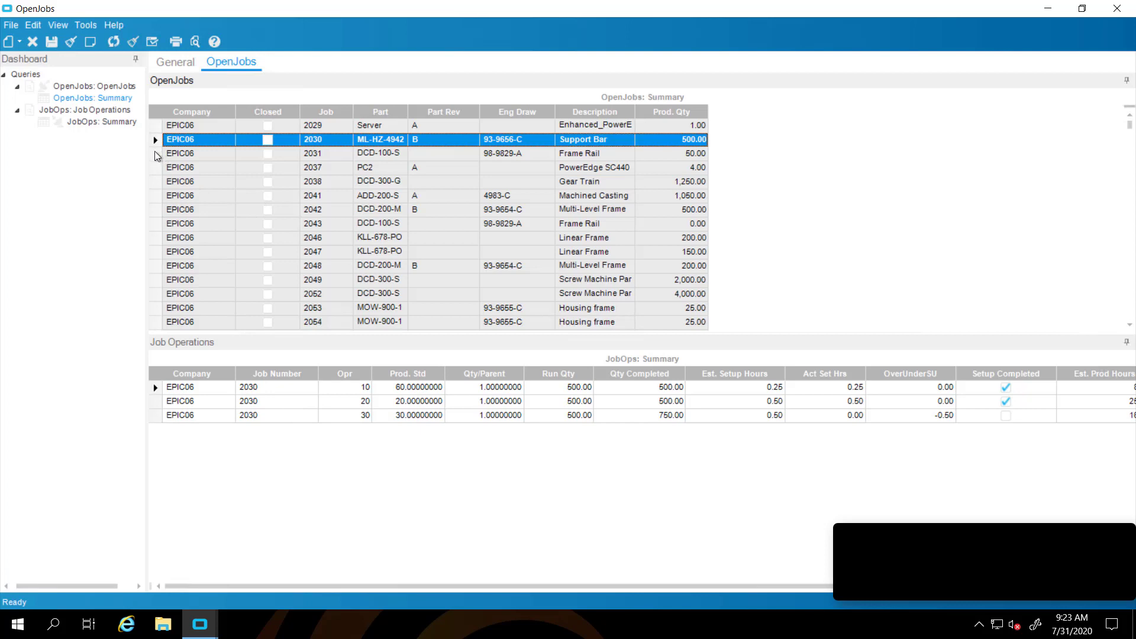
left_click(155, 151)
left_click(154, 197)
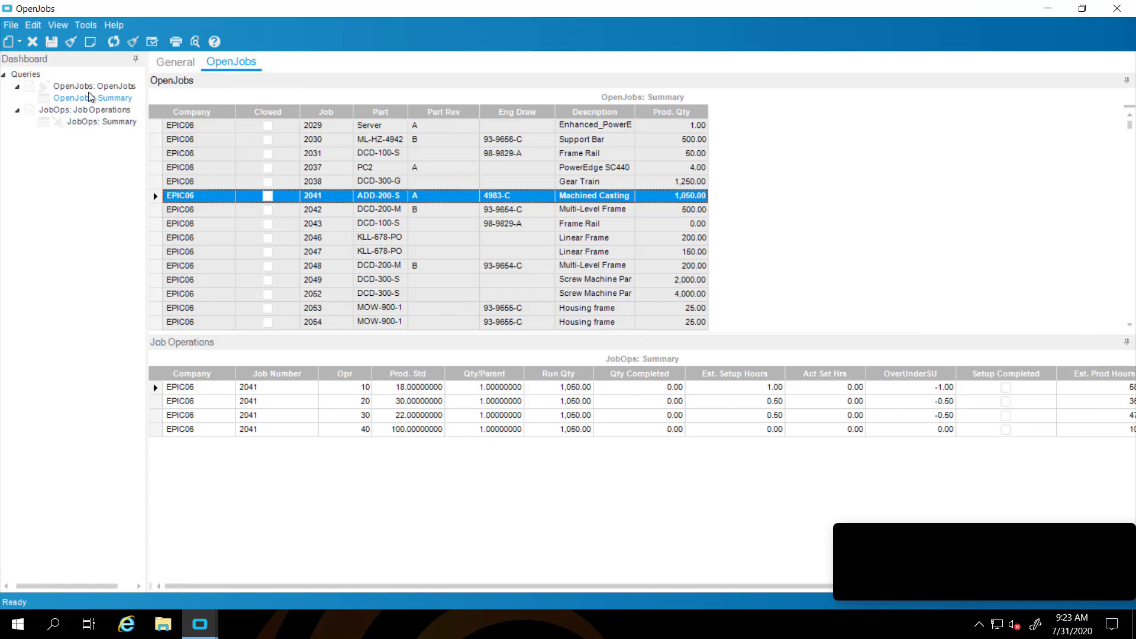
left_click(77, 123)
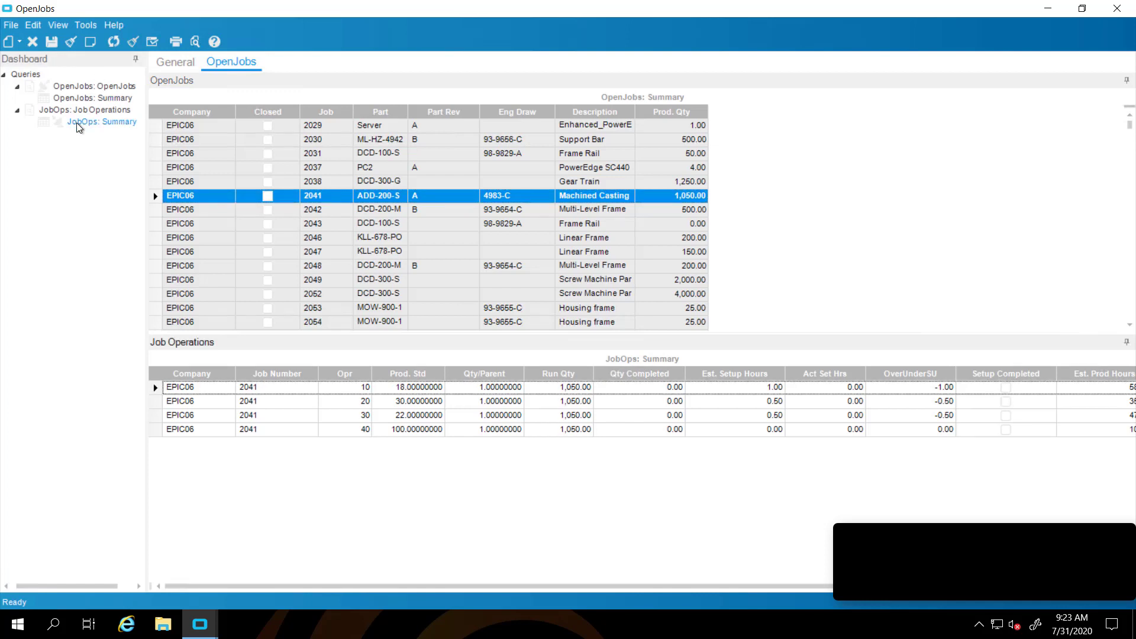
right_click(79, 125)
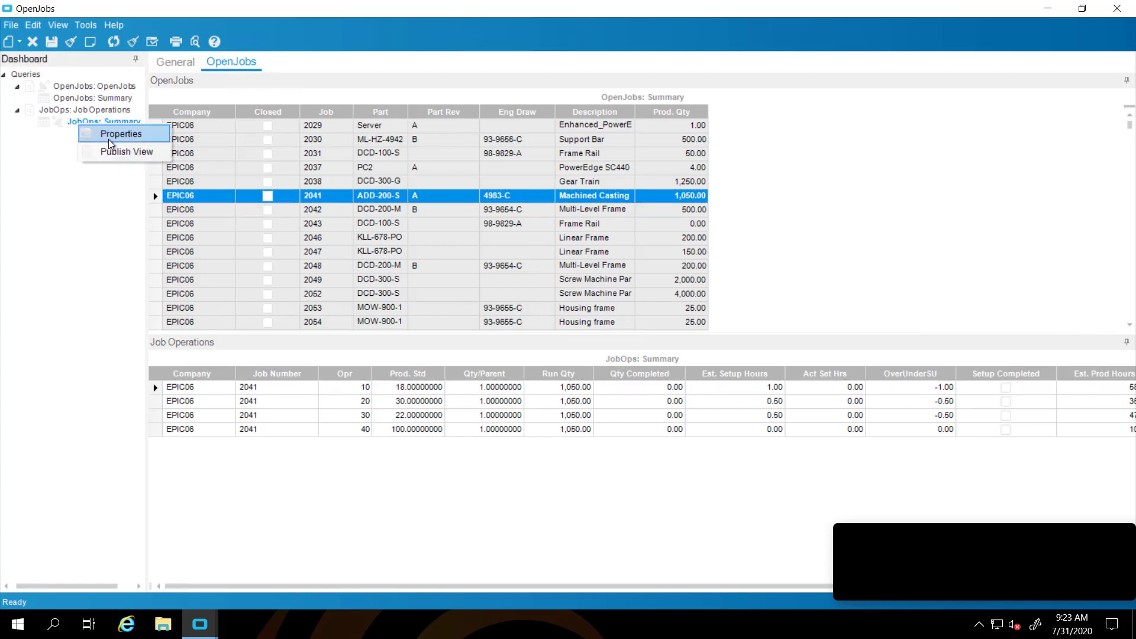
Hide the JobOper_Company column in the JobOps Summary grid, then reopen its grid properties
left_click(110, 137)
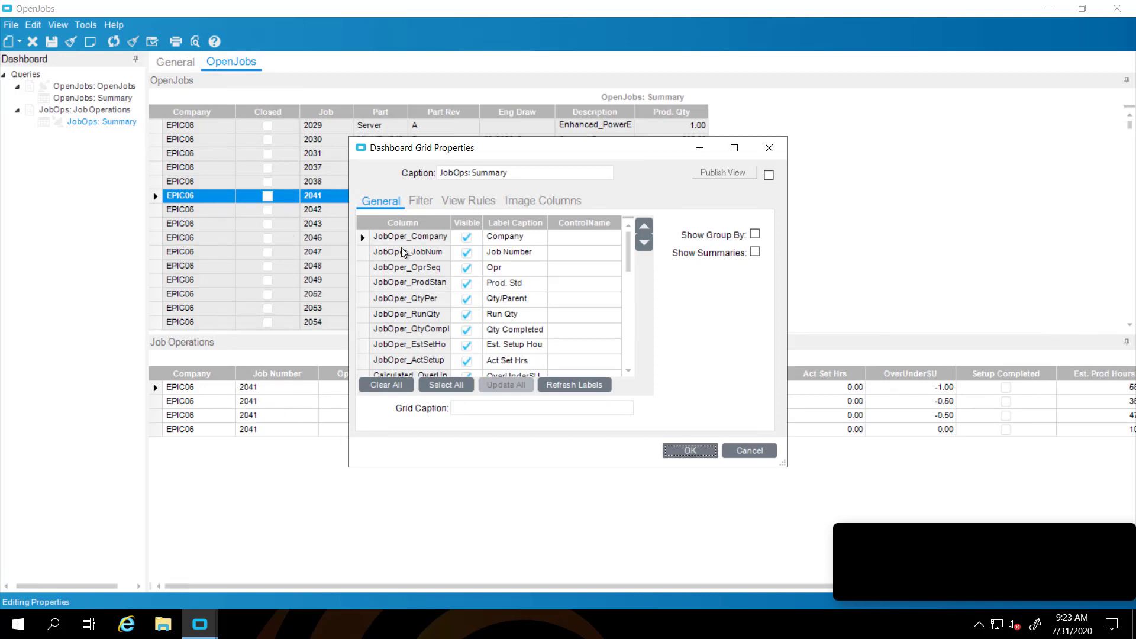
left_click(466, 238)
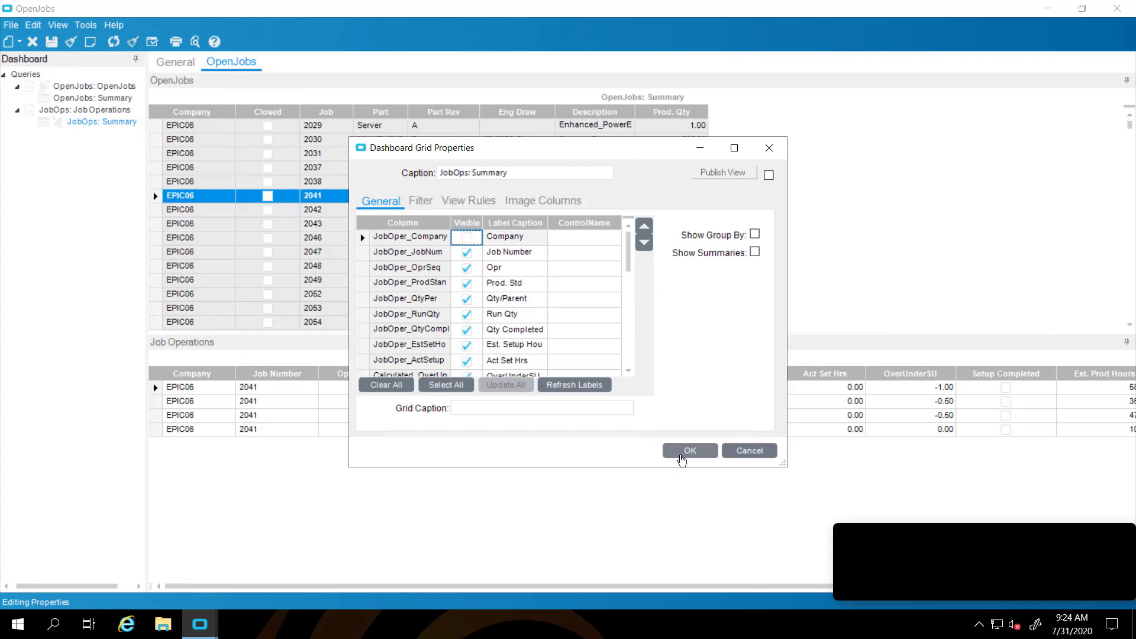
left_click(681, 454)
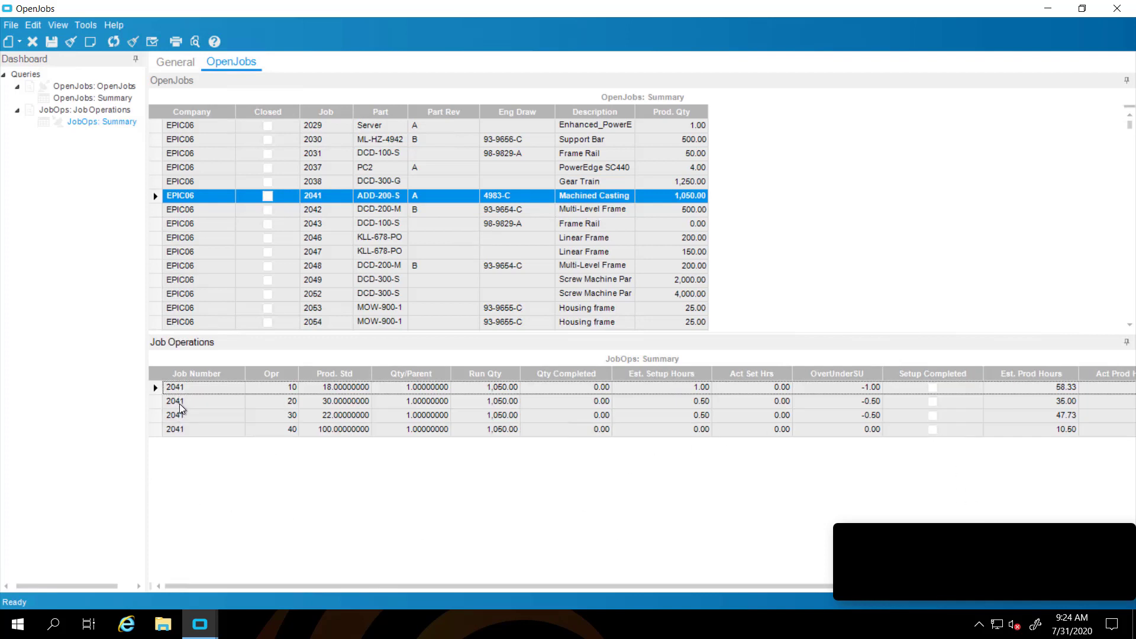
right_click(81, 123)
left_click(109, 133)
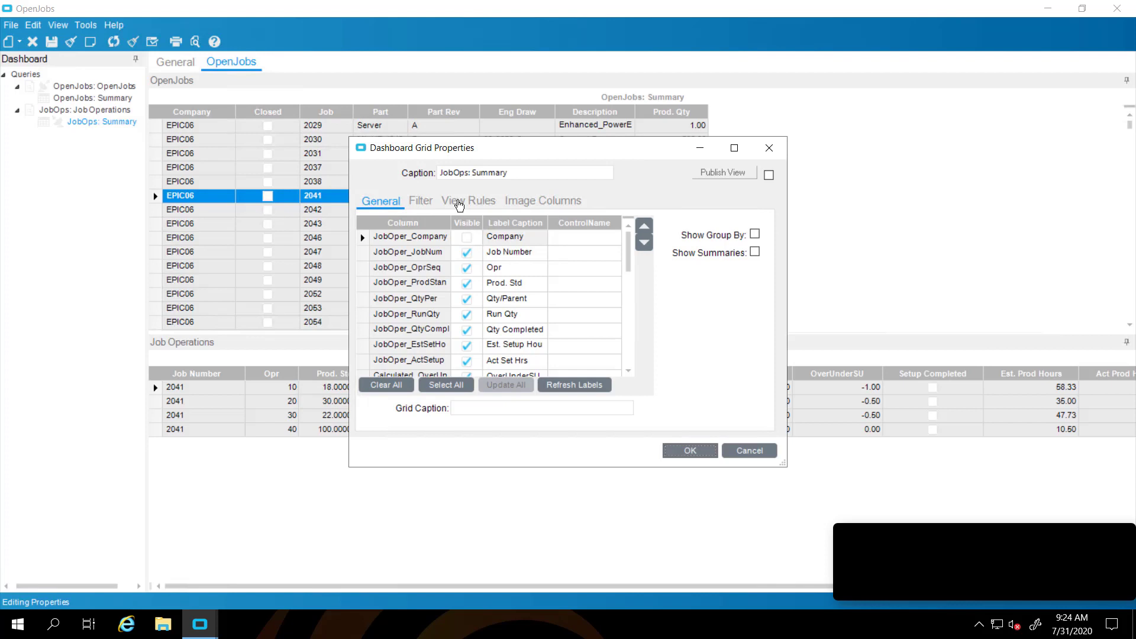
Add a view rule flagging JobOper_ActSetupHours GreaterThan JobOper_EstSetHours
left_click(459, 205)
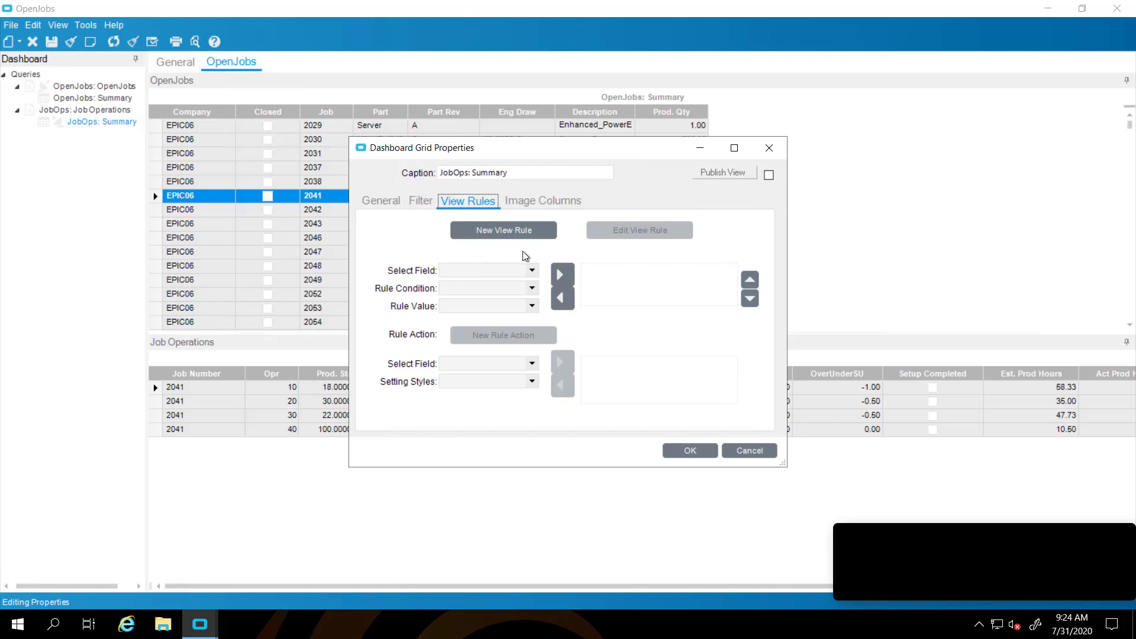
left_click(508, 233)
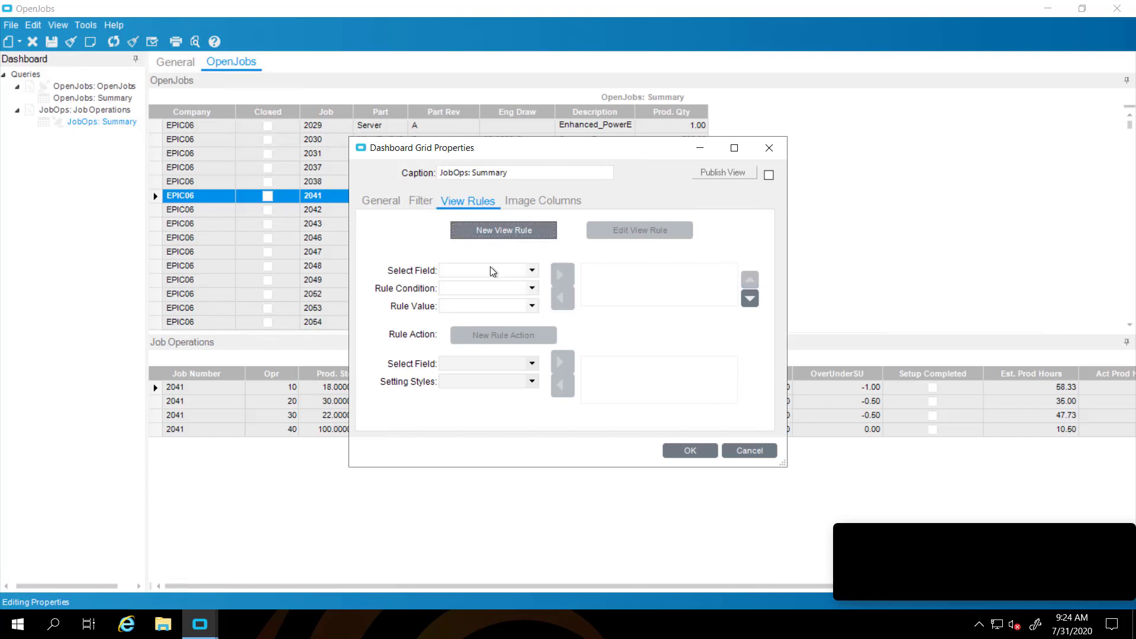
left_click(532, 273)
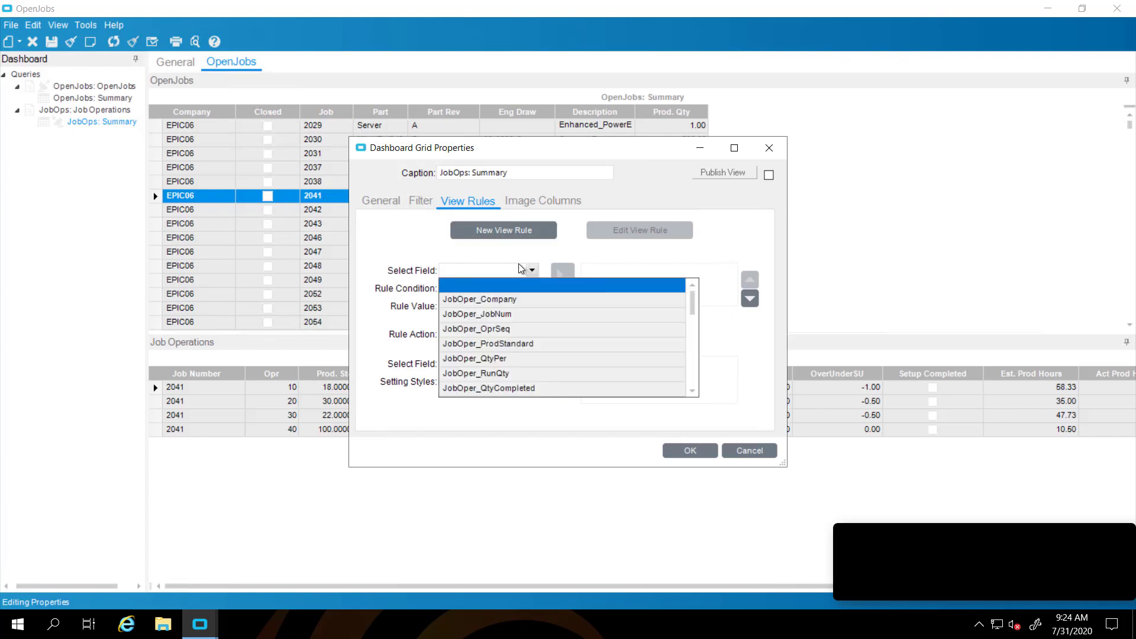
left_click(695, 369)
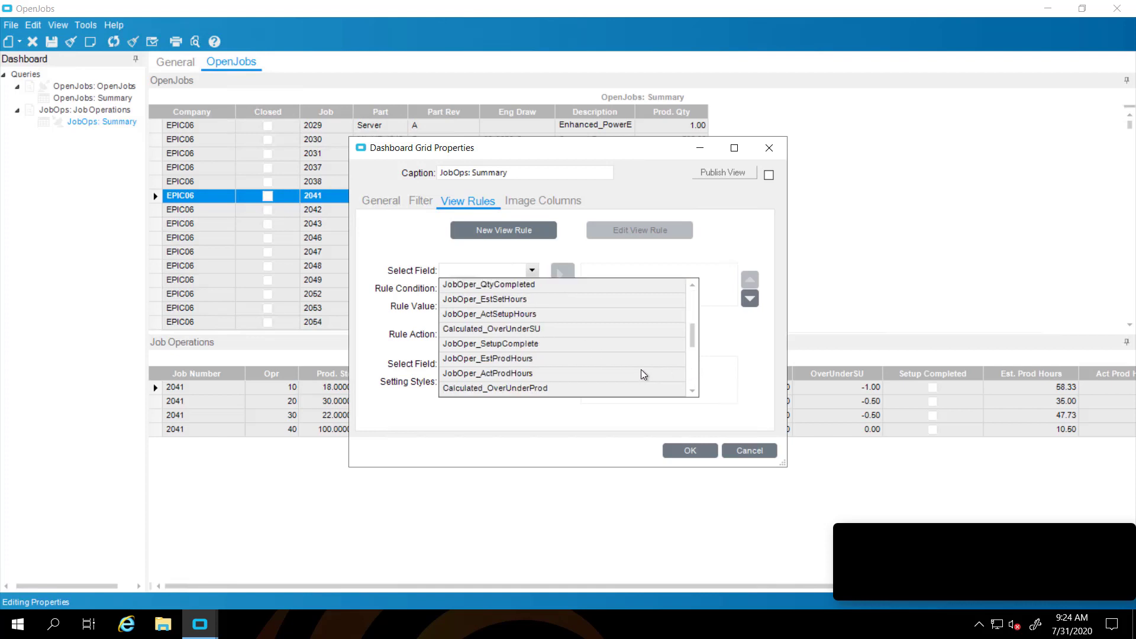
left_click(506, 314)
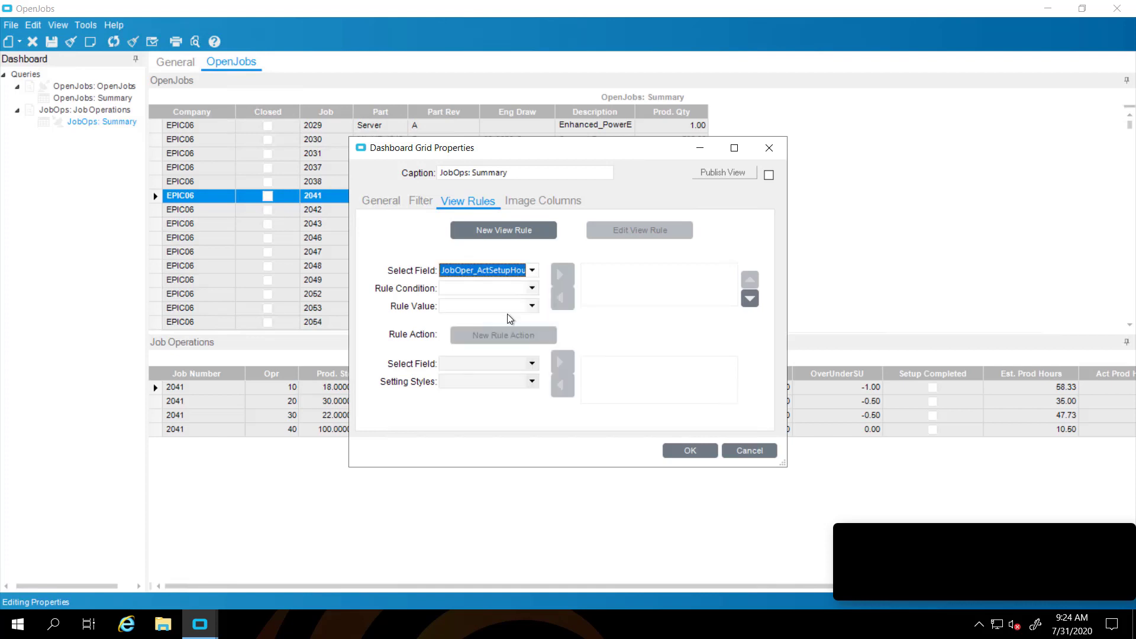
left_click(532, 289)
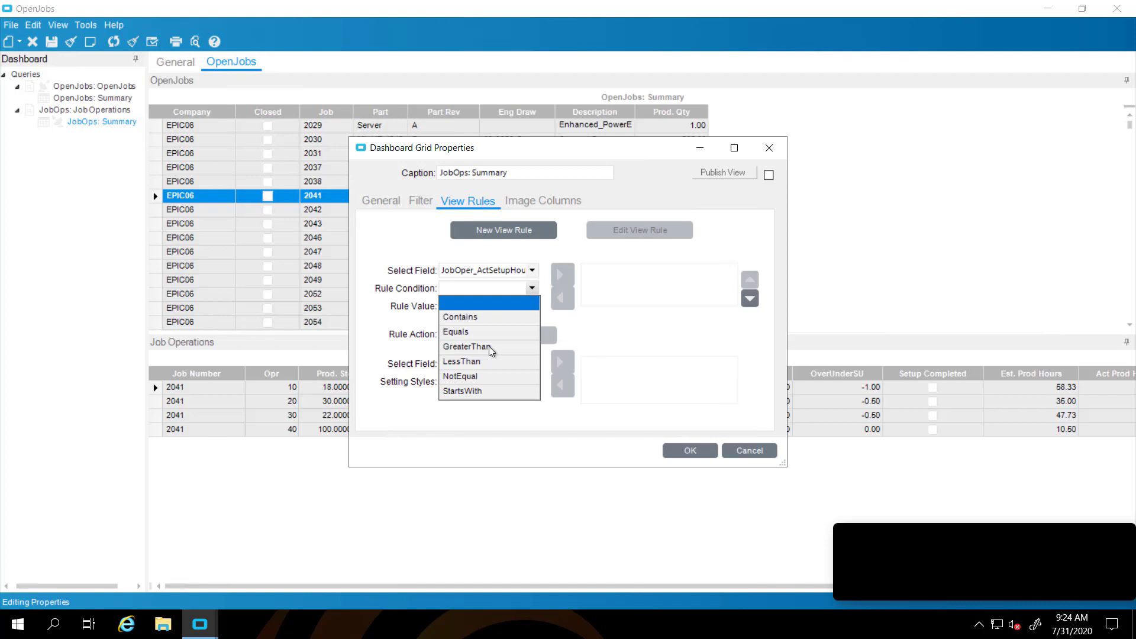
left_click(489, 346)
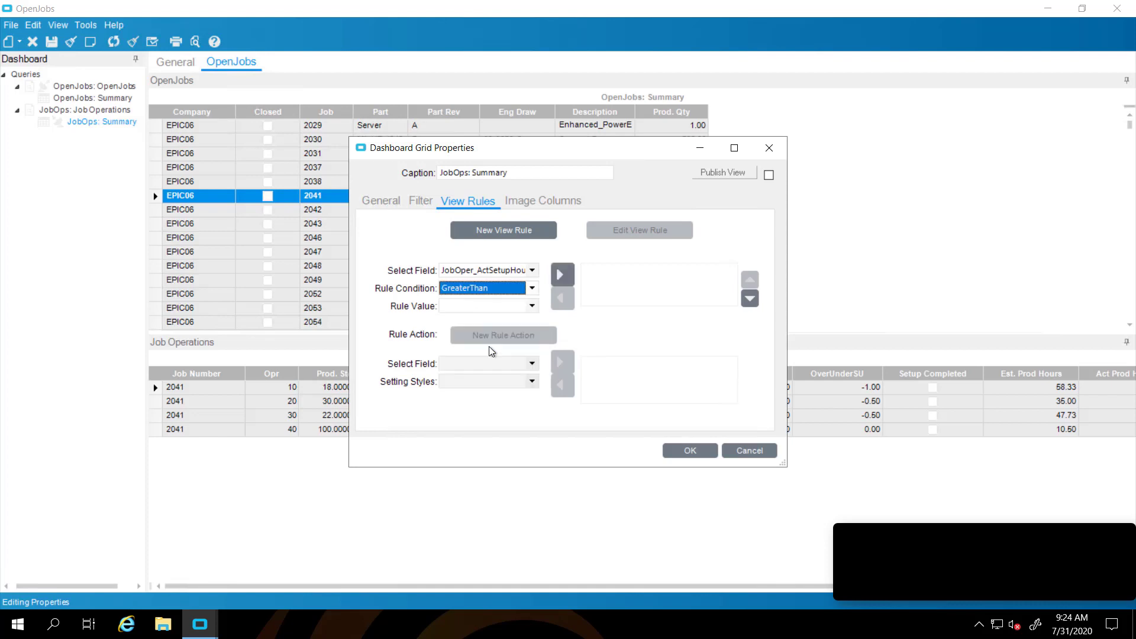
left_click(531, 306)
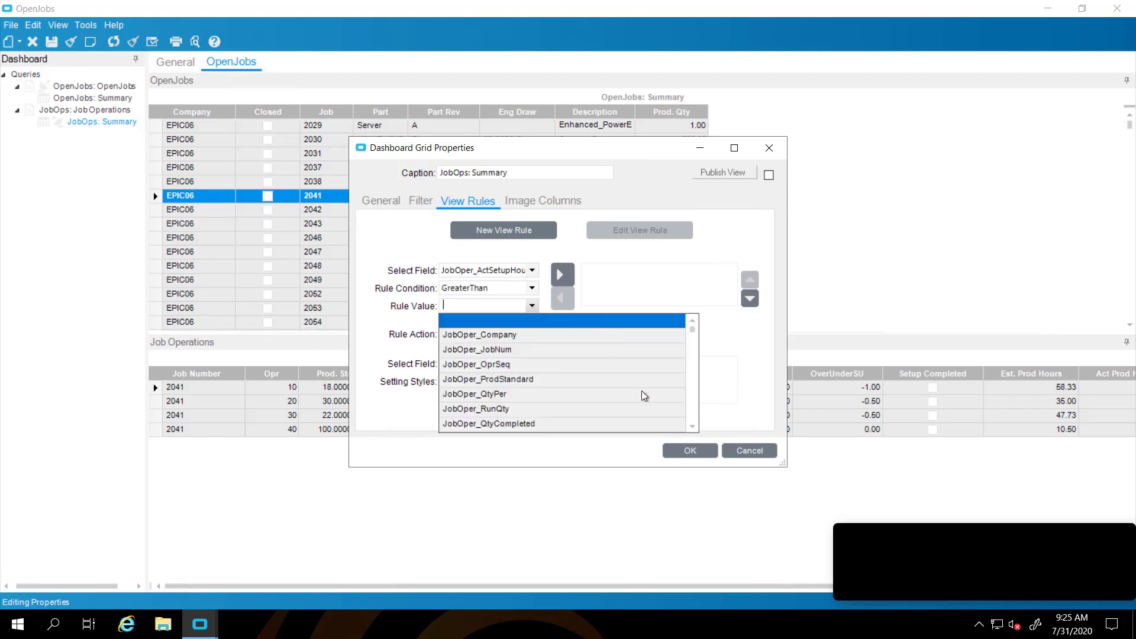
left_click(692, 419)
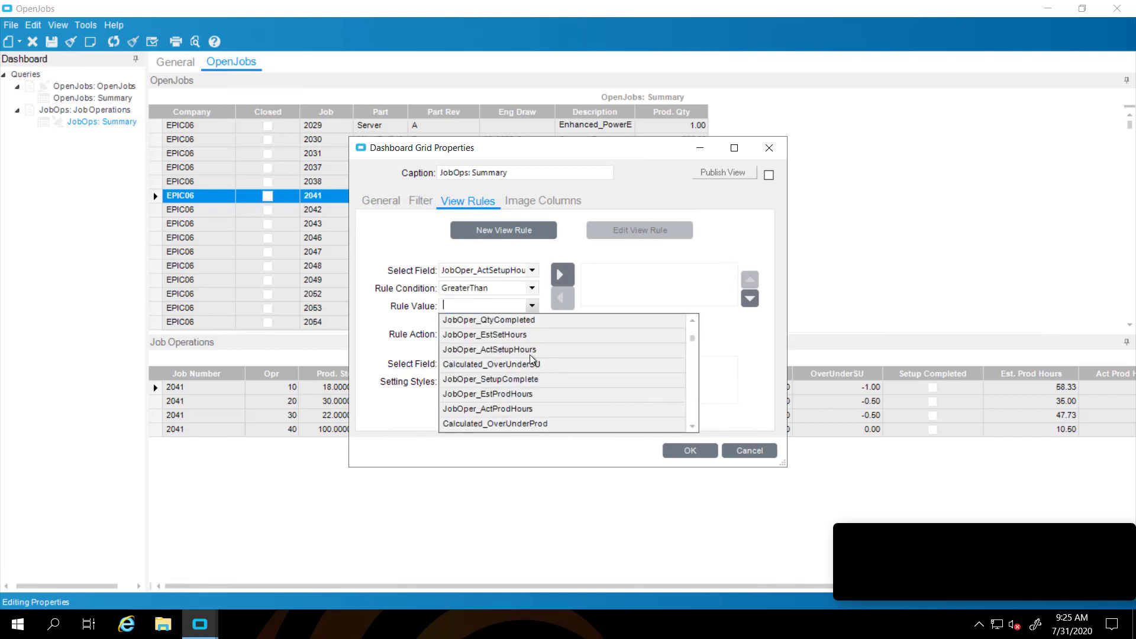
left_click(513, 336)
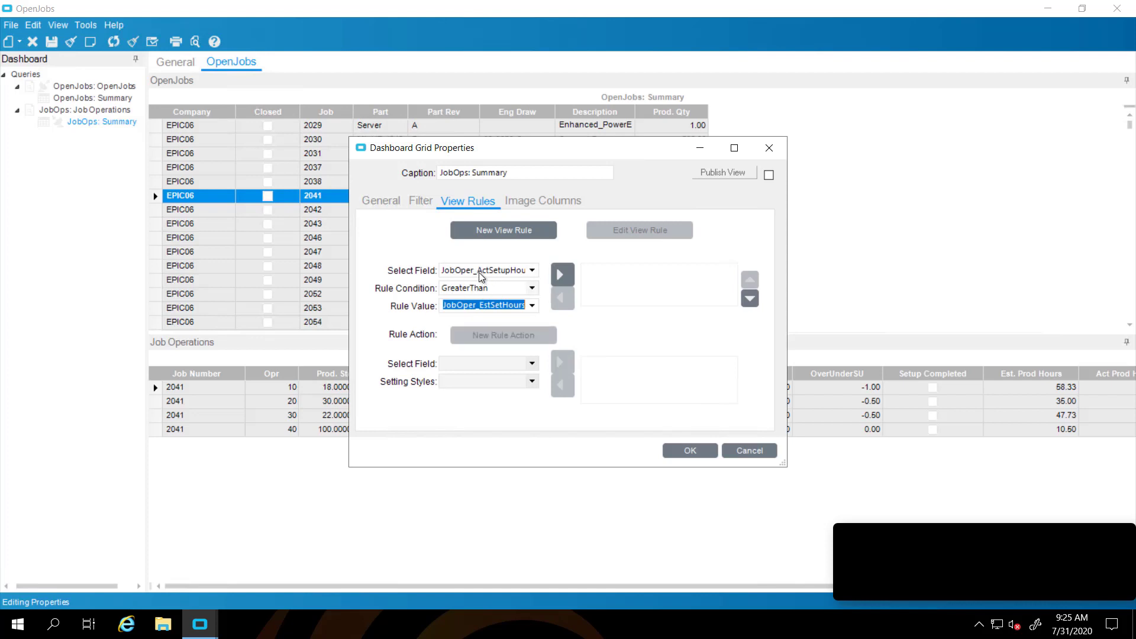
left_click(563, 282)
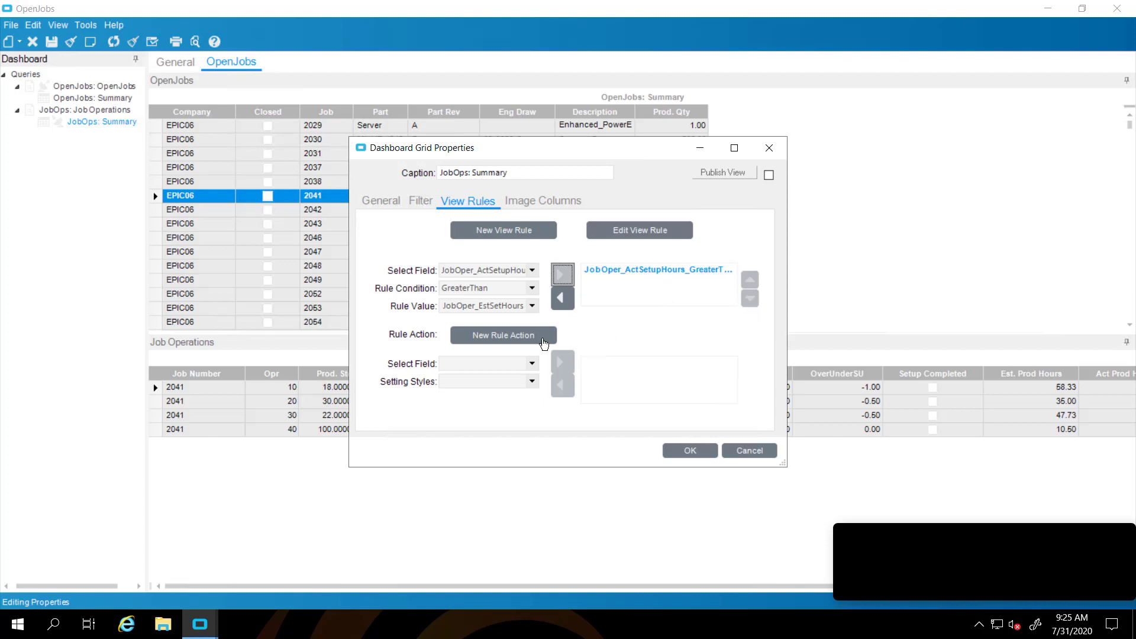
left_click(508, 336)
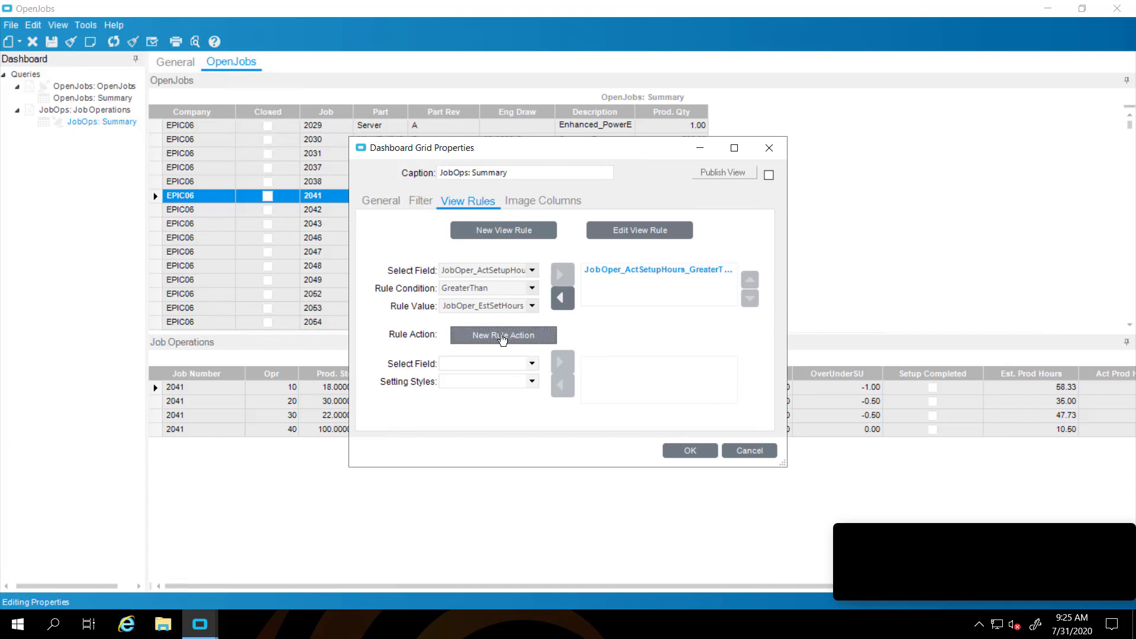
Add a rule action applying the Error style to the Calculated_OverUnderSU field
left_click(531, 364)
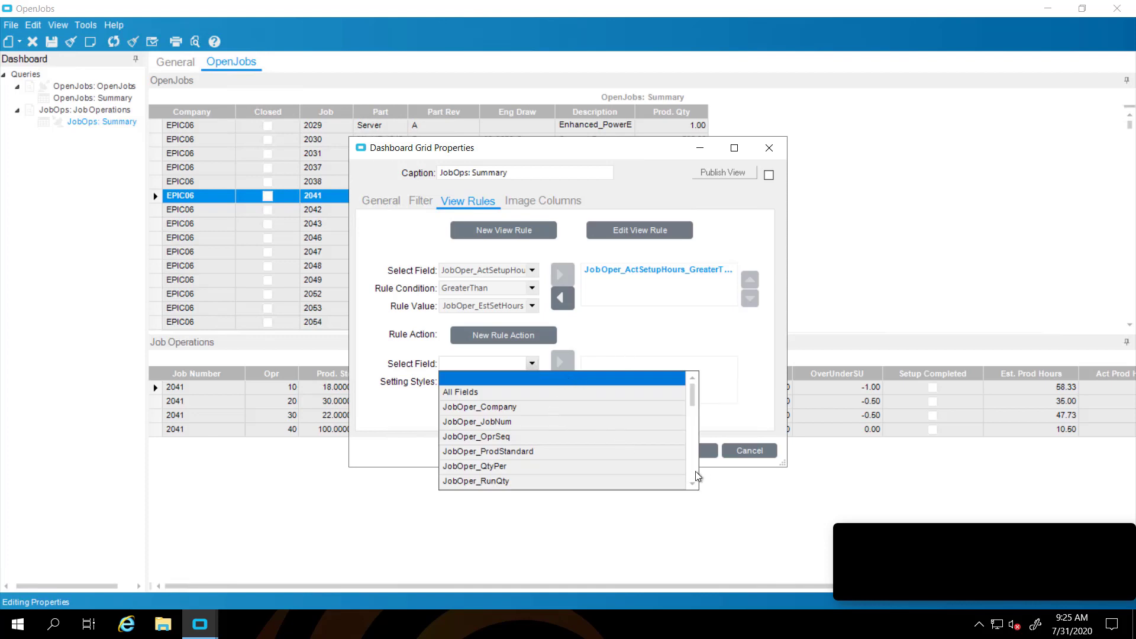
scroll(691, 485, "down", 3)
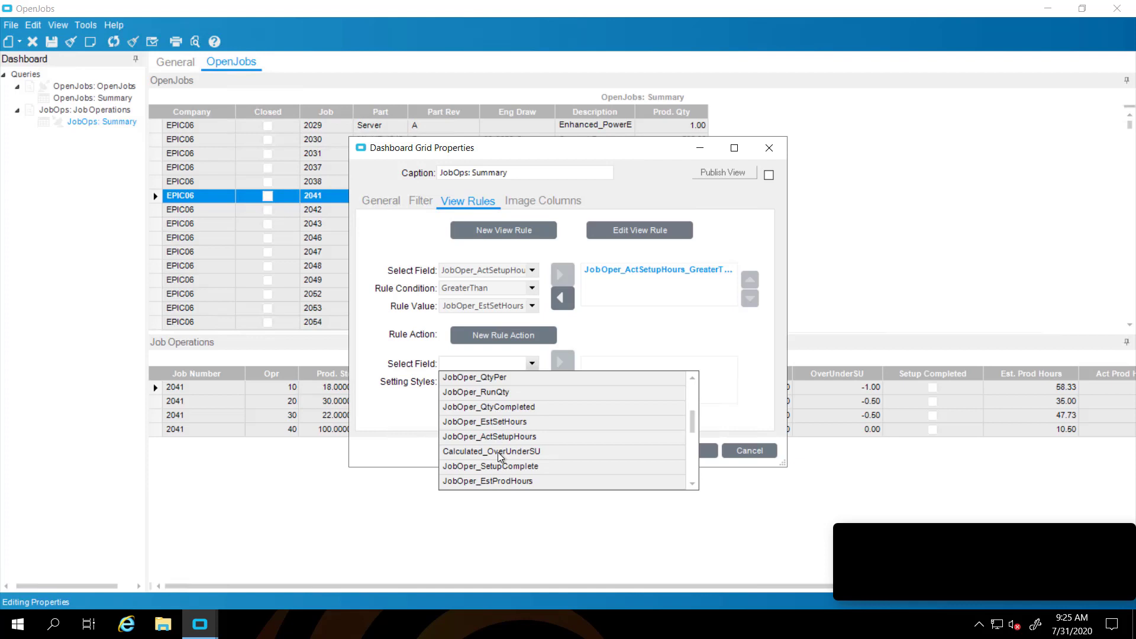
left_click(499, 452)
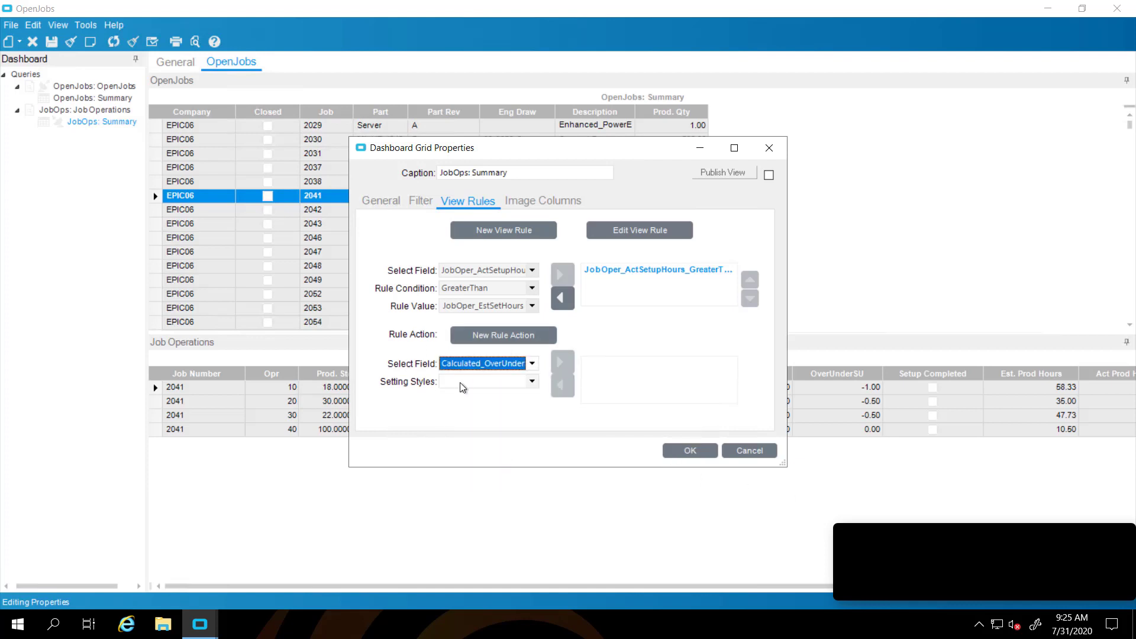
left_click(531, 382)
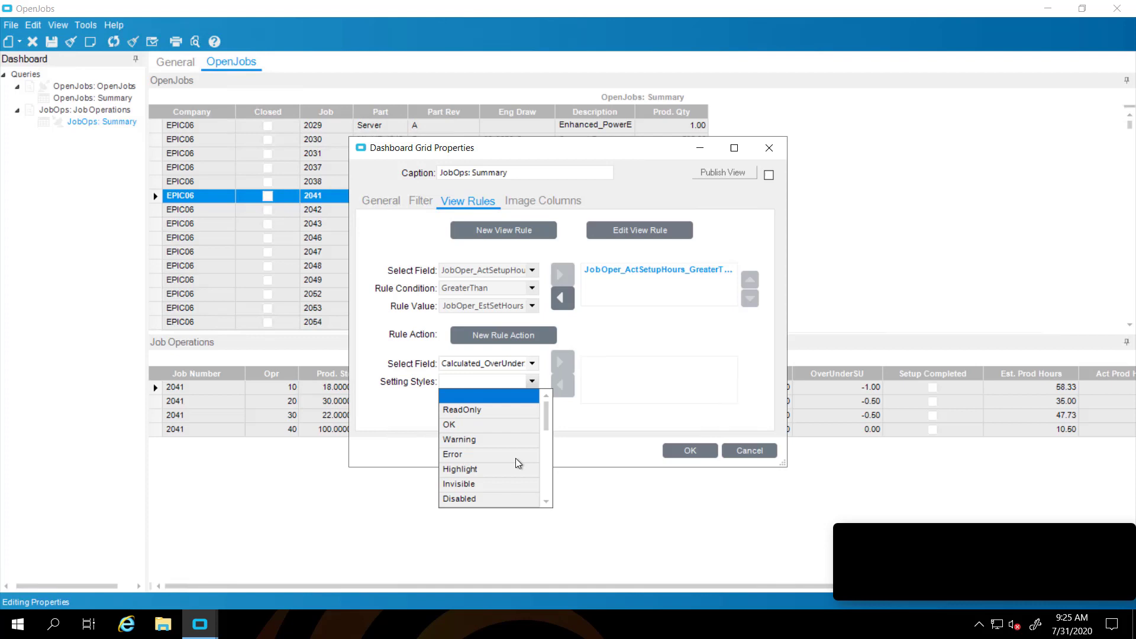
left_click(546, 473)
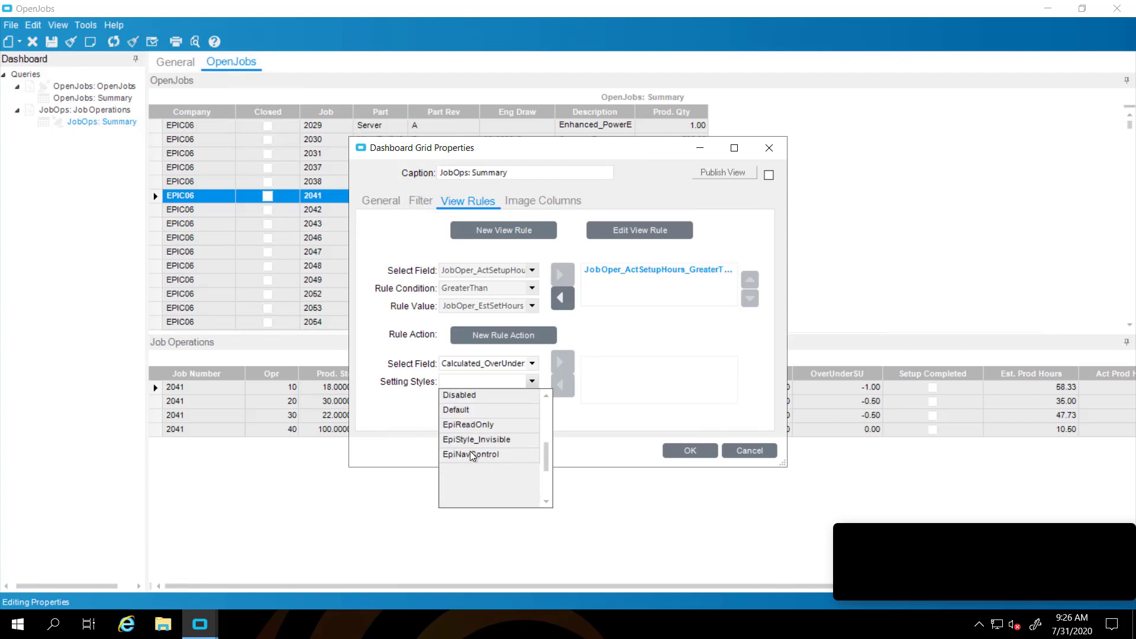
left_click(546, 419)
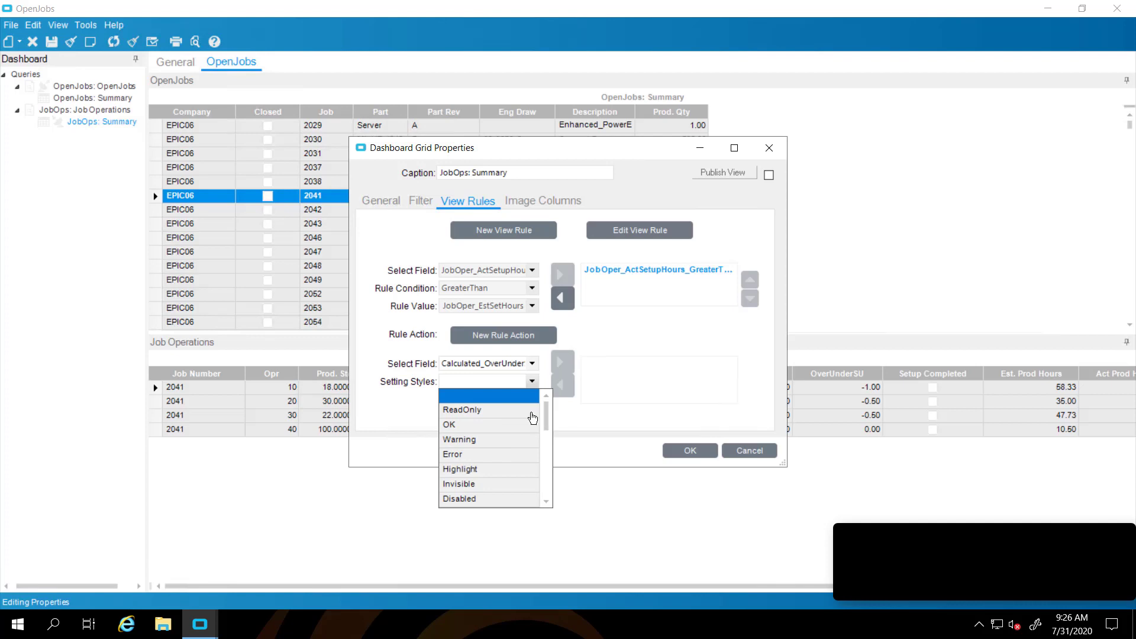
left_click(453, 453)
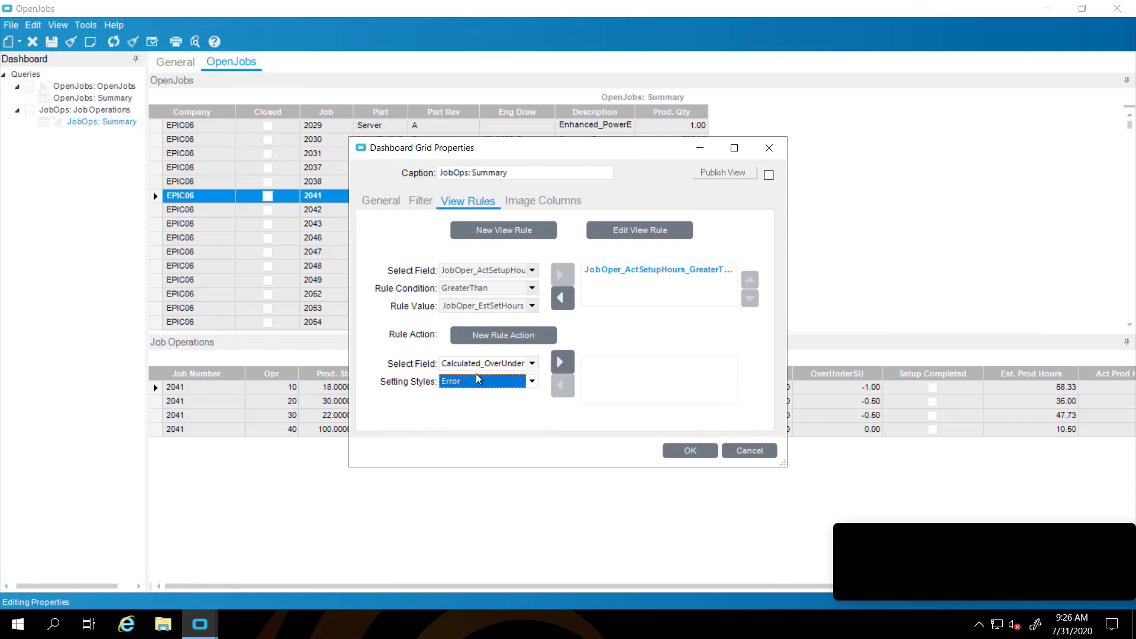
left_click(563, 361)
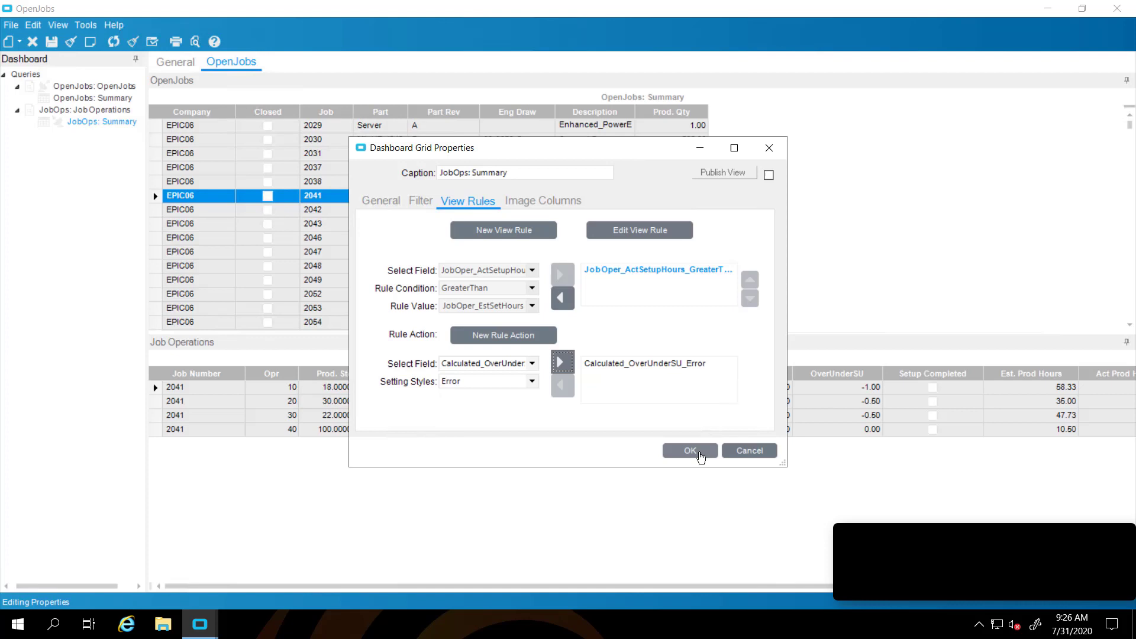
Save the grid properties and select job 2111 to see red OverUnderSU cells
left_click(700, 455)
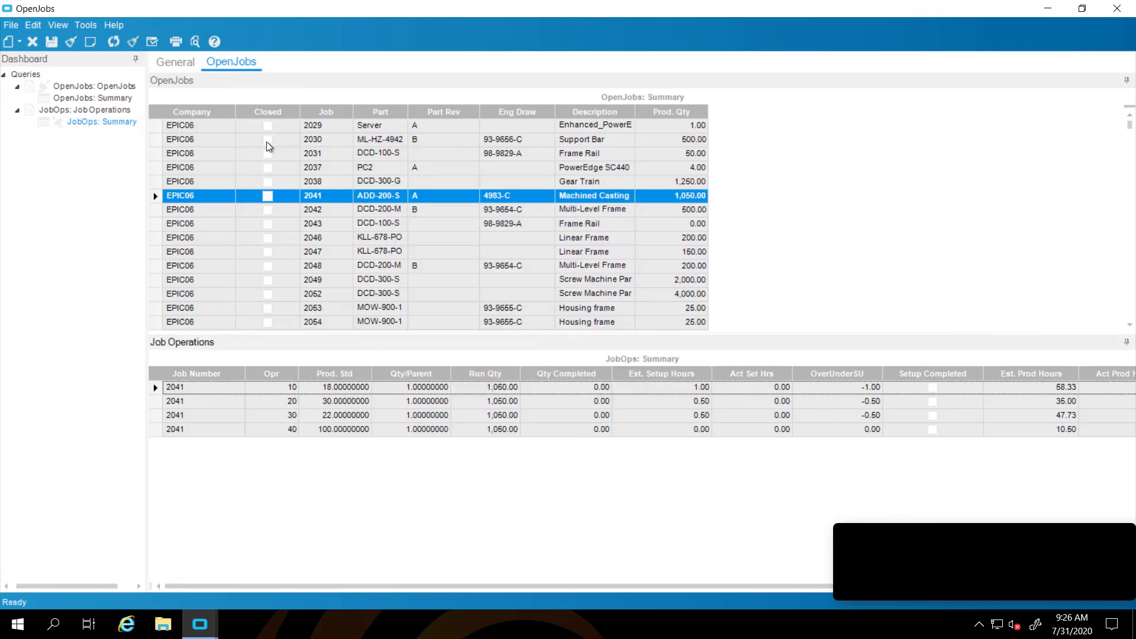
scroll(315, 274, "down", 1)
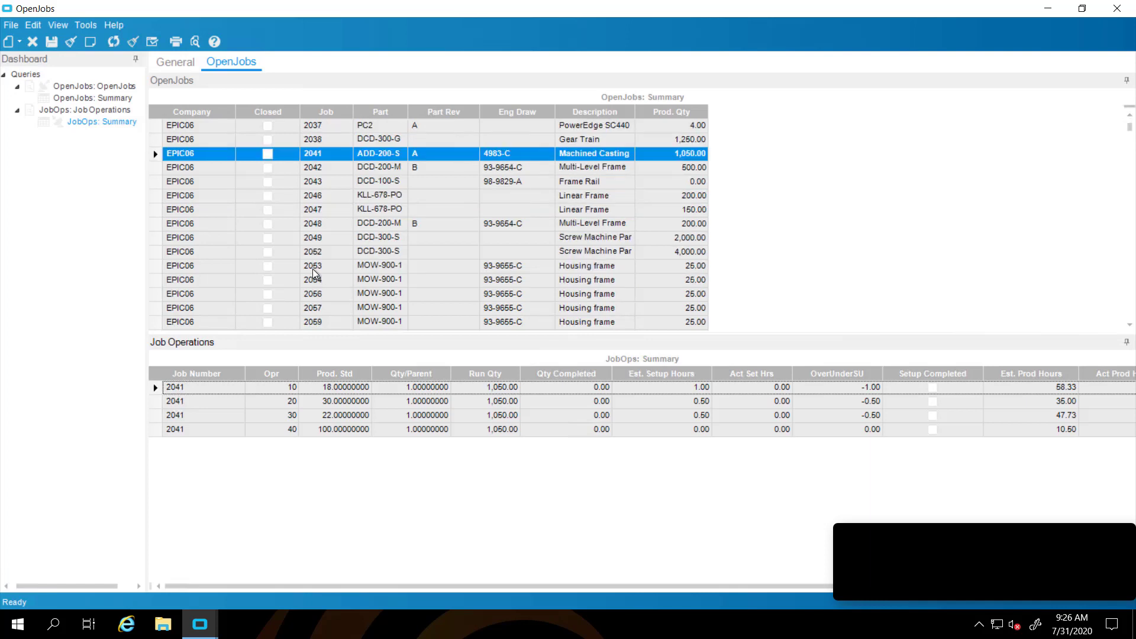
scroll(314, 274, "down", 1)
scroll(311, 249, "down", 5)
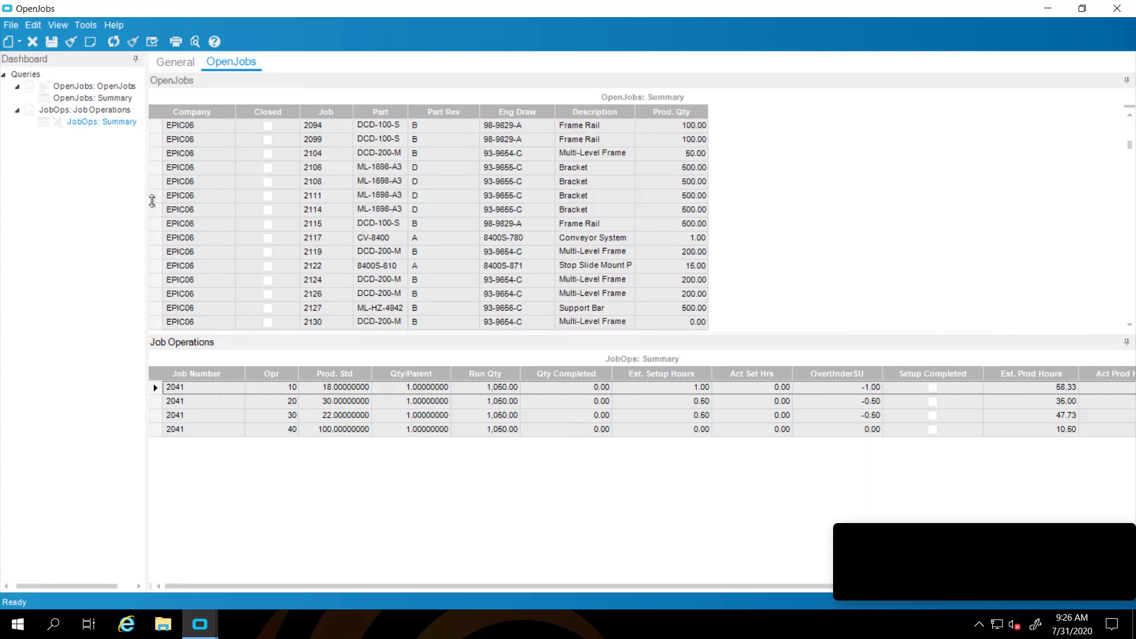
left_click(158, 200)
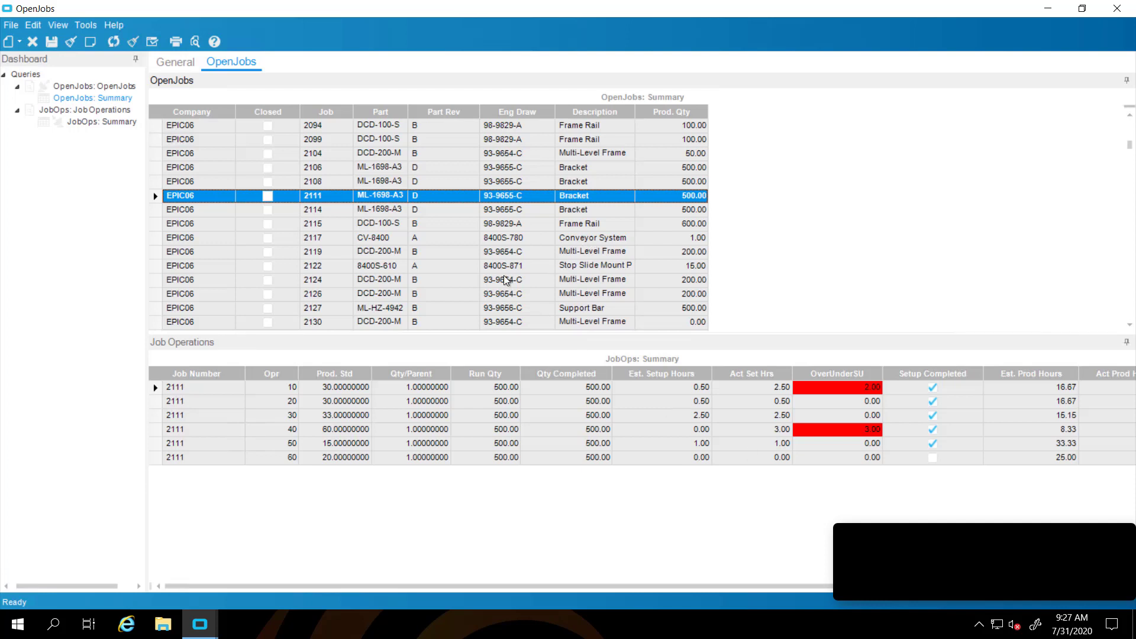
Add an OpenJobs tracker view showing only Job, Part, Part Rev and Description, with Job as a prompt
right_click(74, 89)
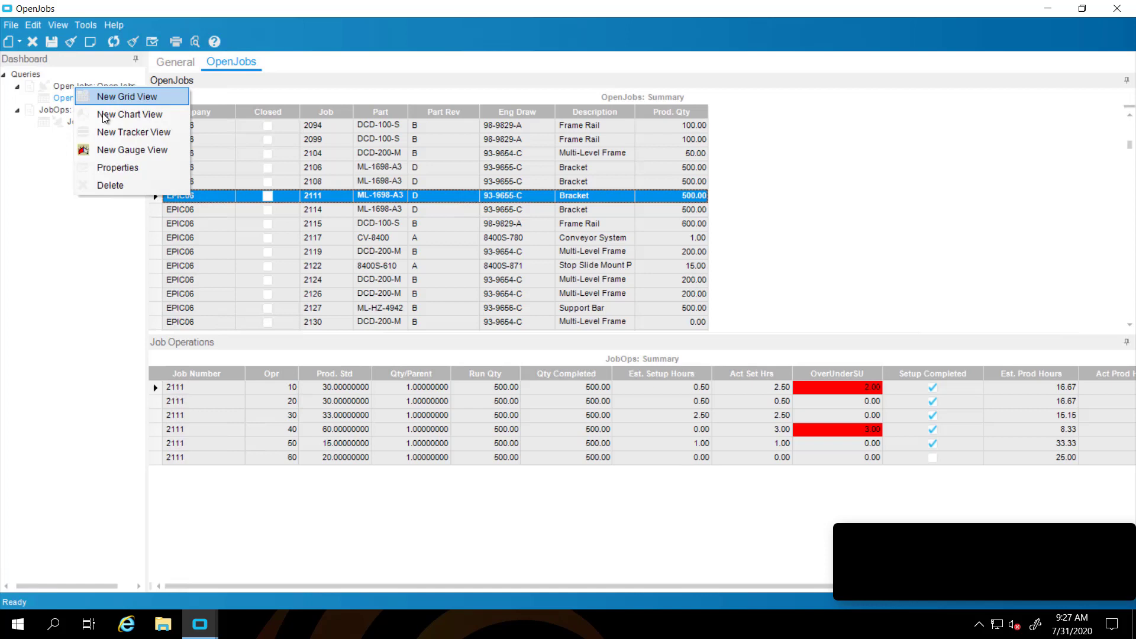
left_click(111, 130)
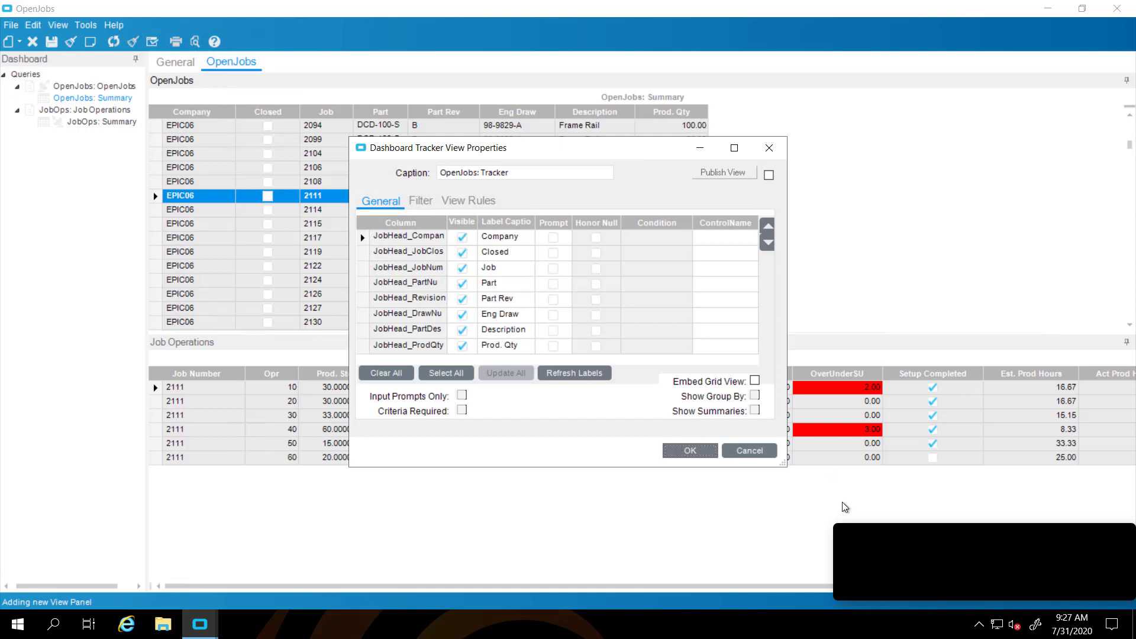
left_click(393, 375)
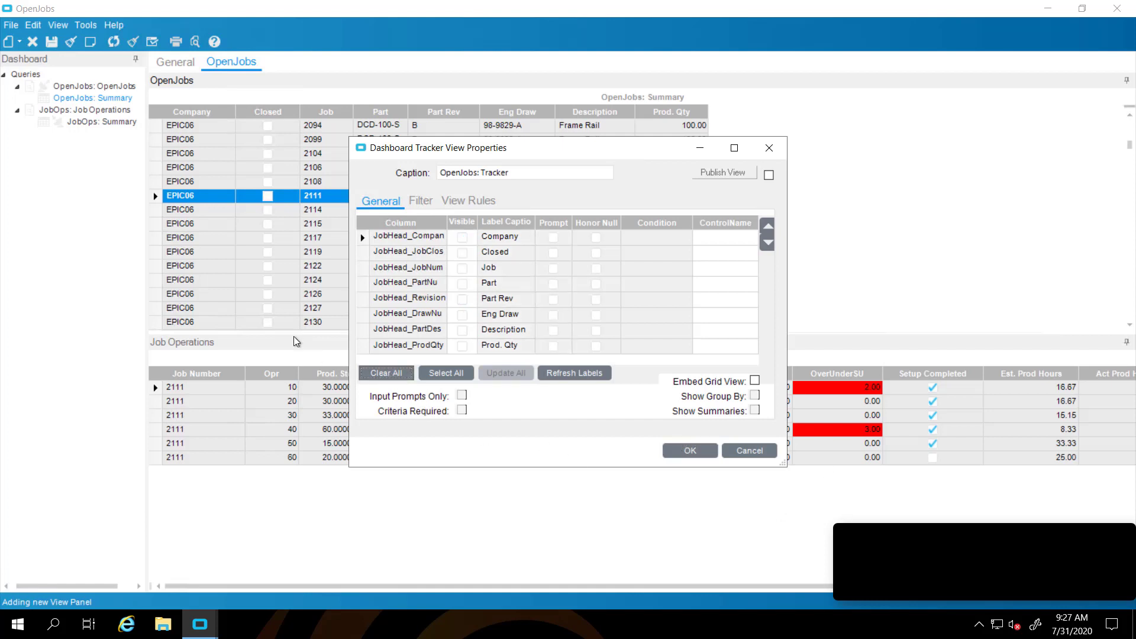
left_click(463, 269)
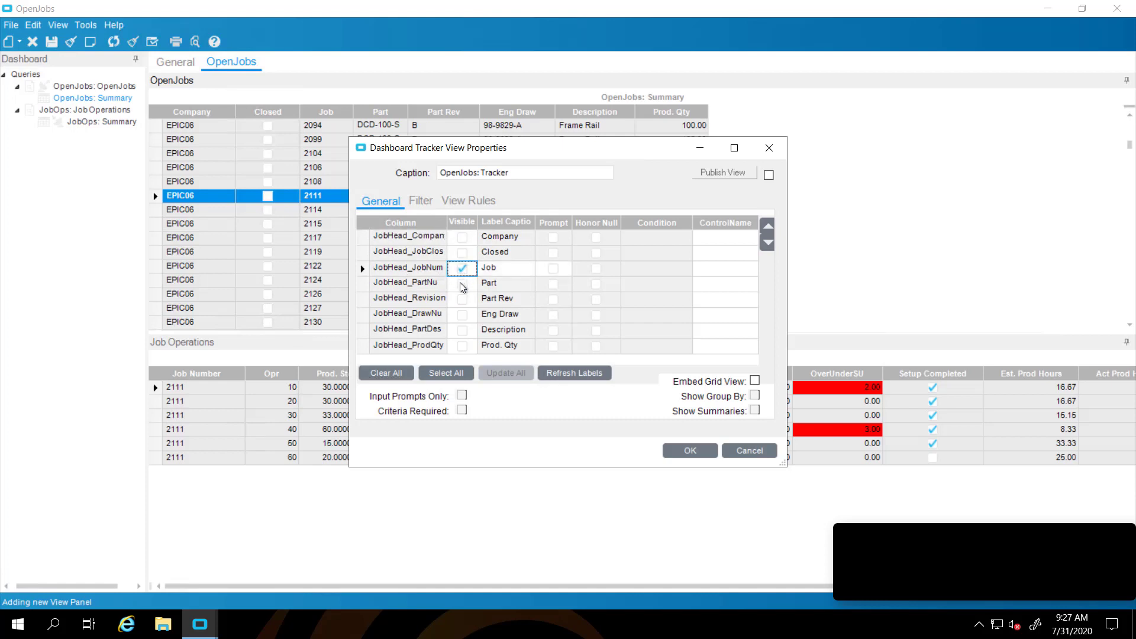
left_click(462, 284)
left_click(462, 299)
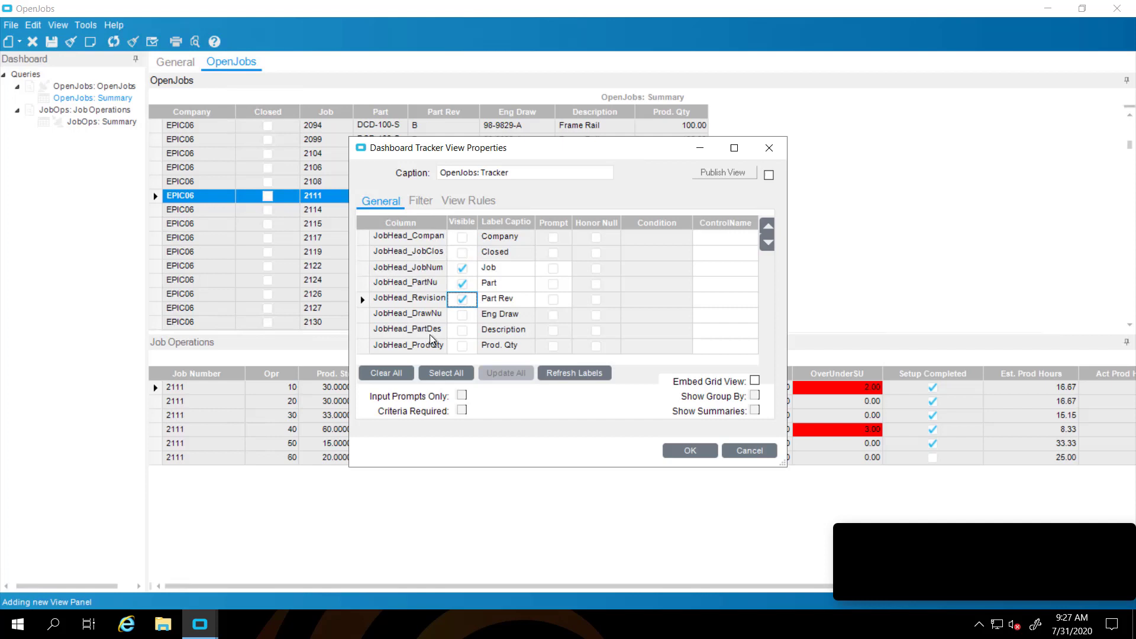
left_click(462, 330)
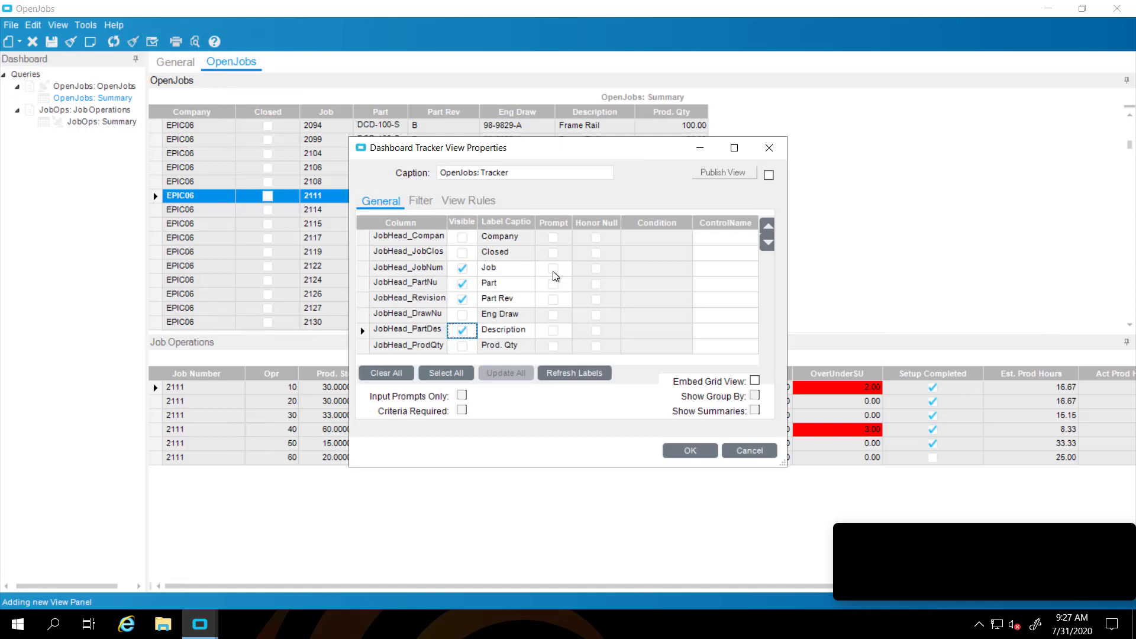
left_click(553, 269)
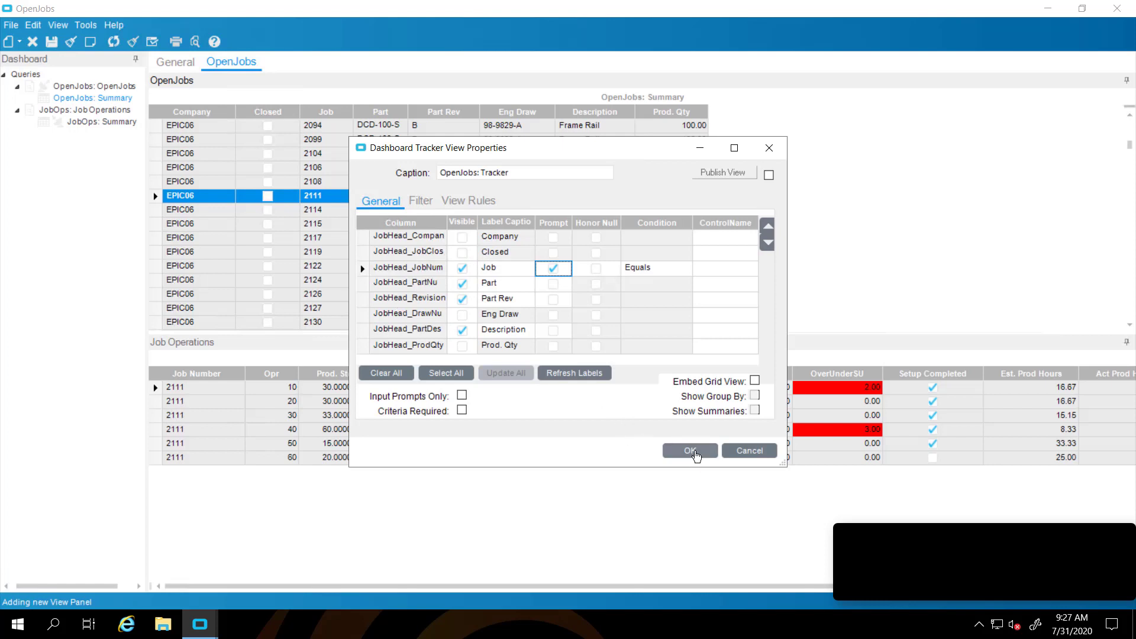
left_click(690, 451)
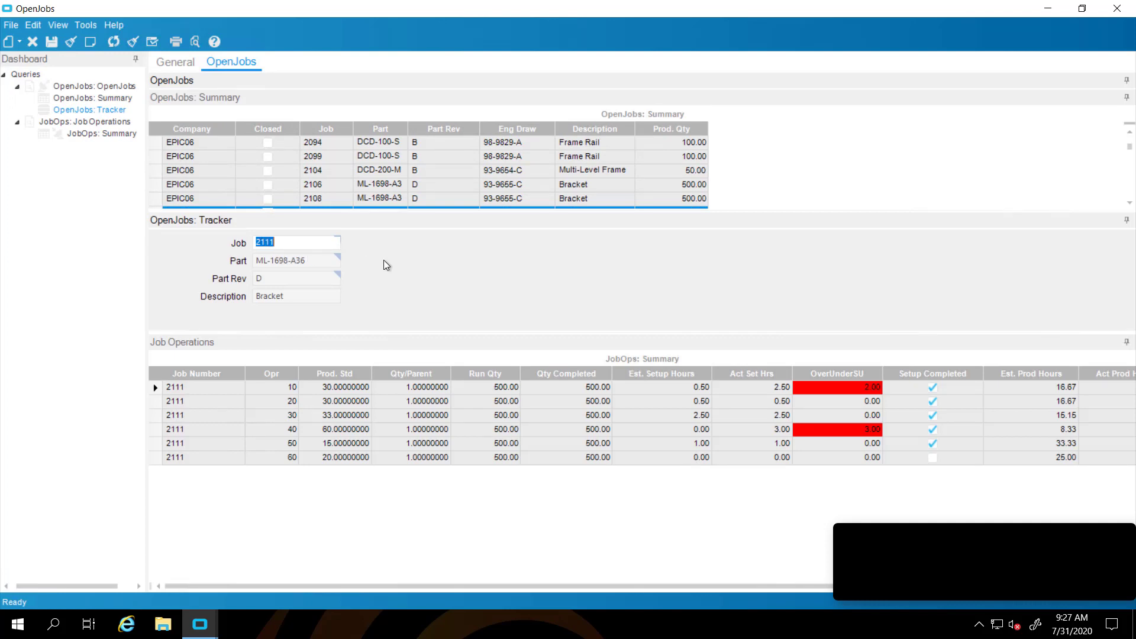
Enter job 2111 in the tracker's Job field and refresh to filter the dashboard
left_click(159, 154)
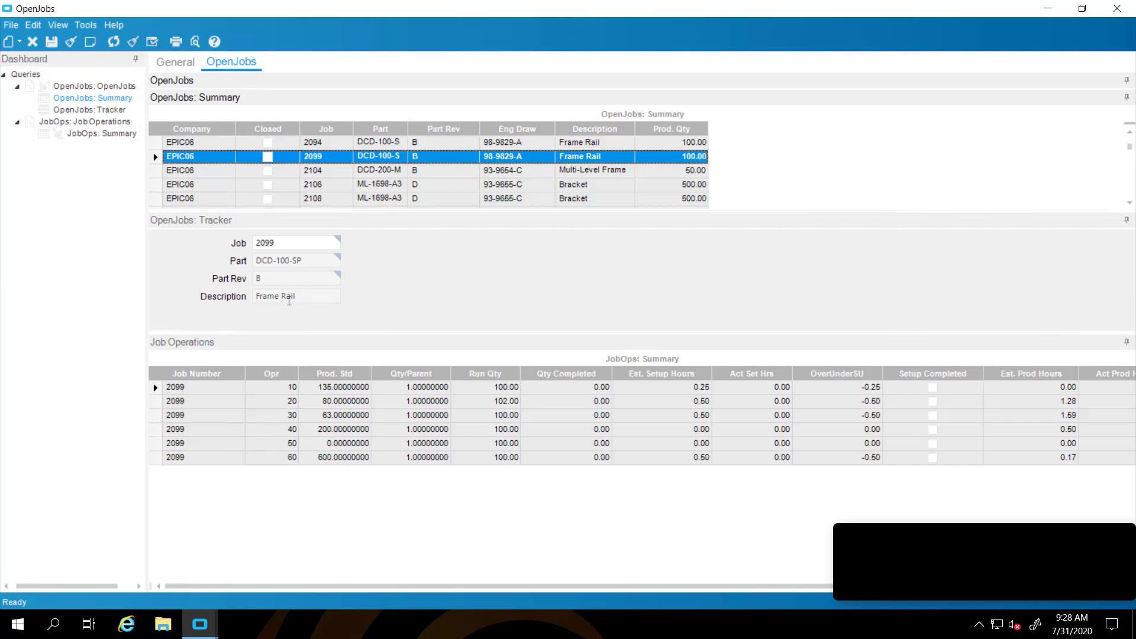
double_click(281, 242)
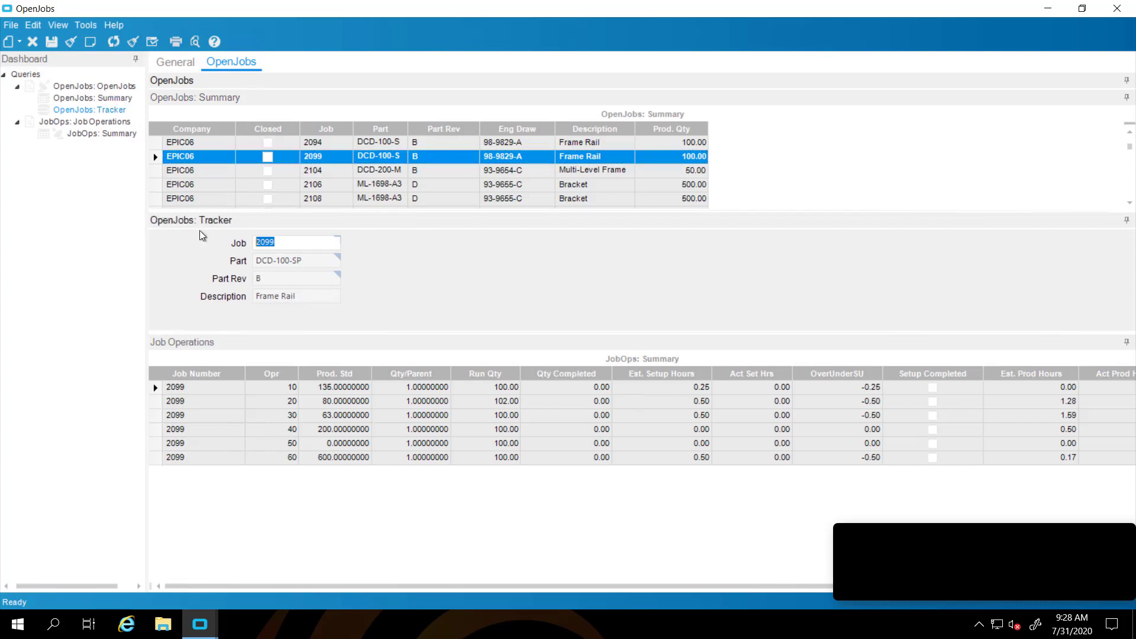
type("2111")
left_click(113, 41)
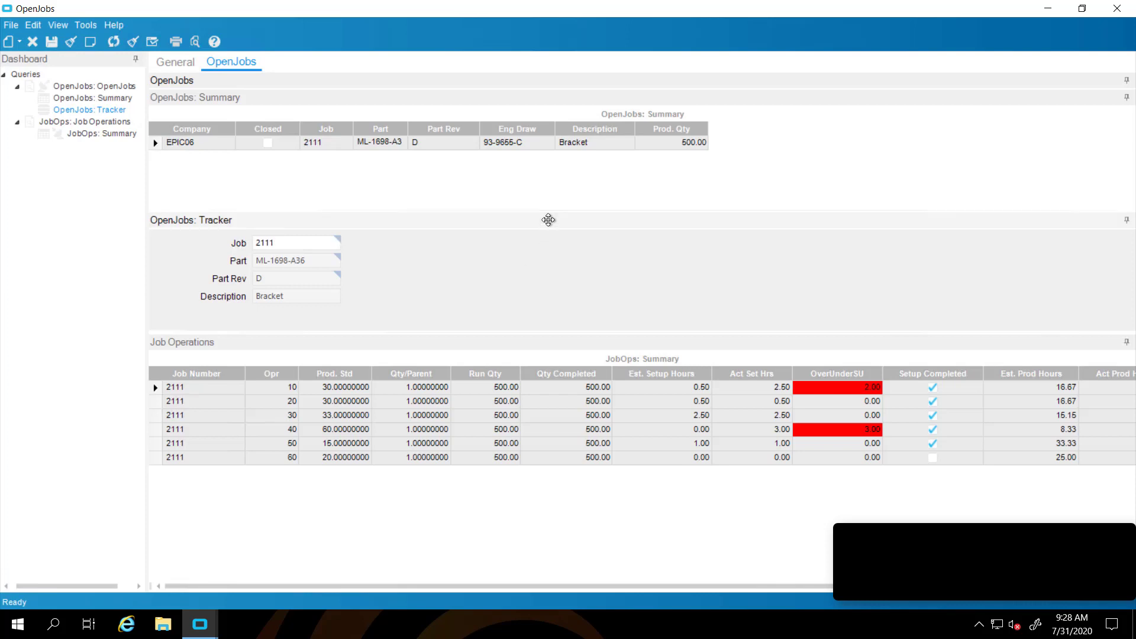
Move the Tracker panel above the Summary grid and resize it to fit its fields
left_click_drag(549, 220, 842, 112)
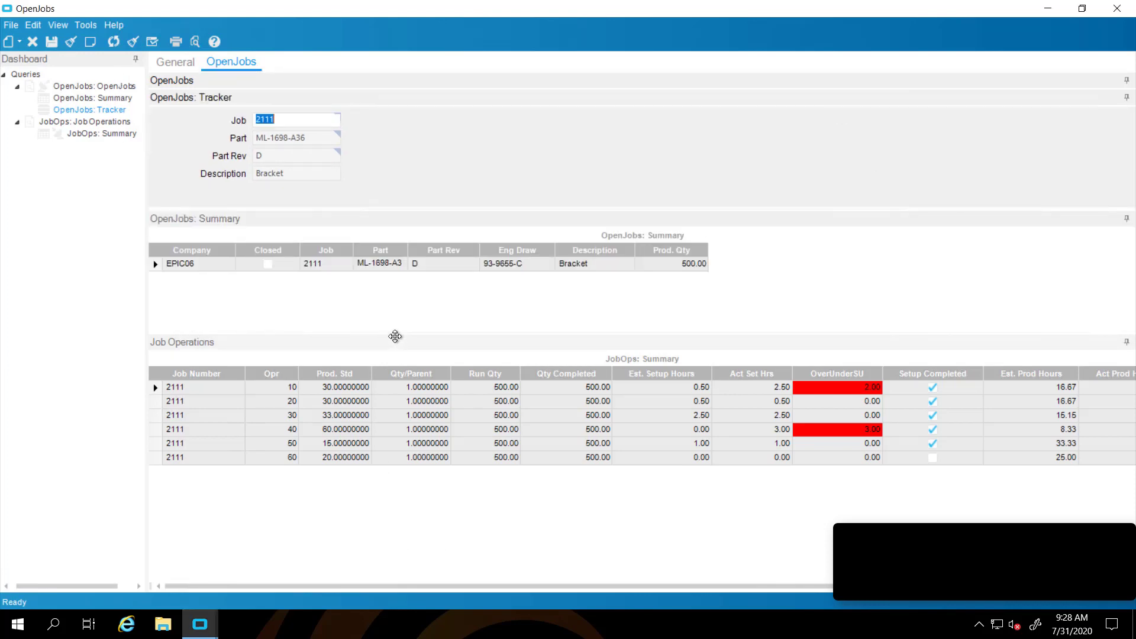
left_click_drag(400, 333, 404, 412)
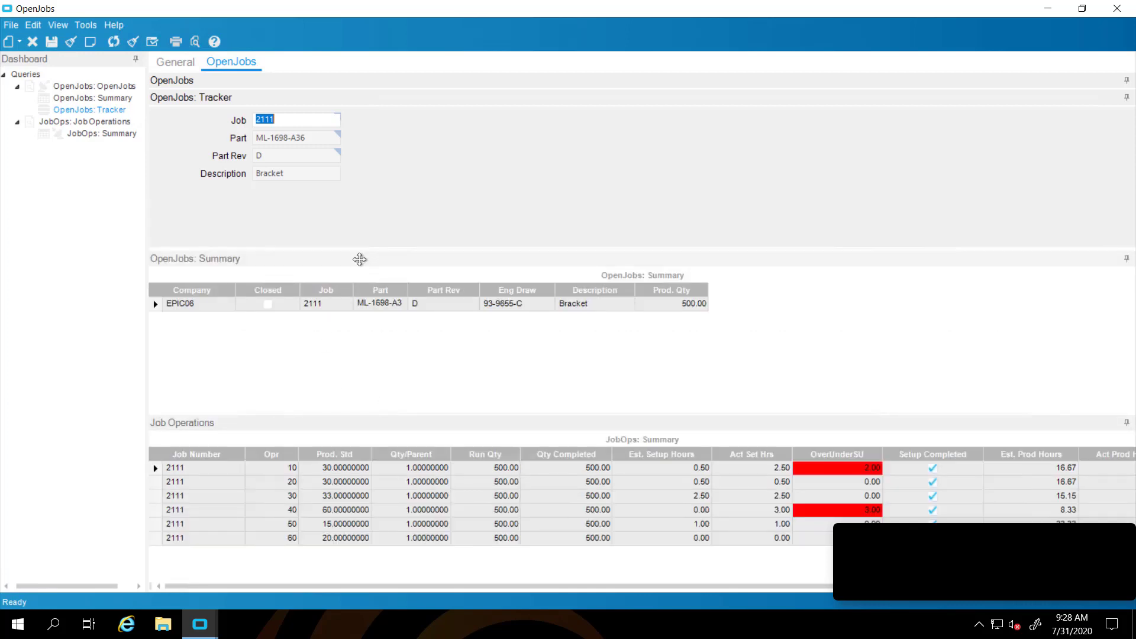
left_click_drag(364, 249, 374, 197)
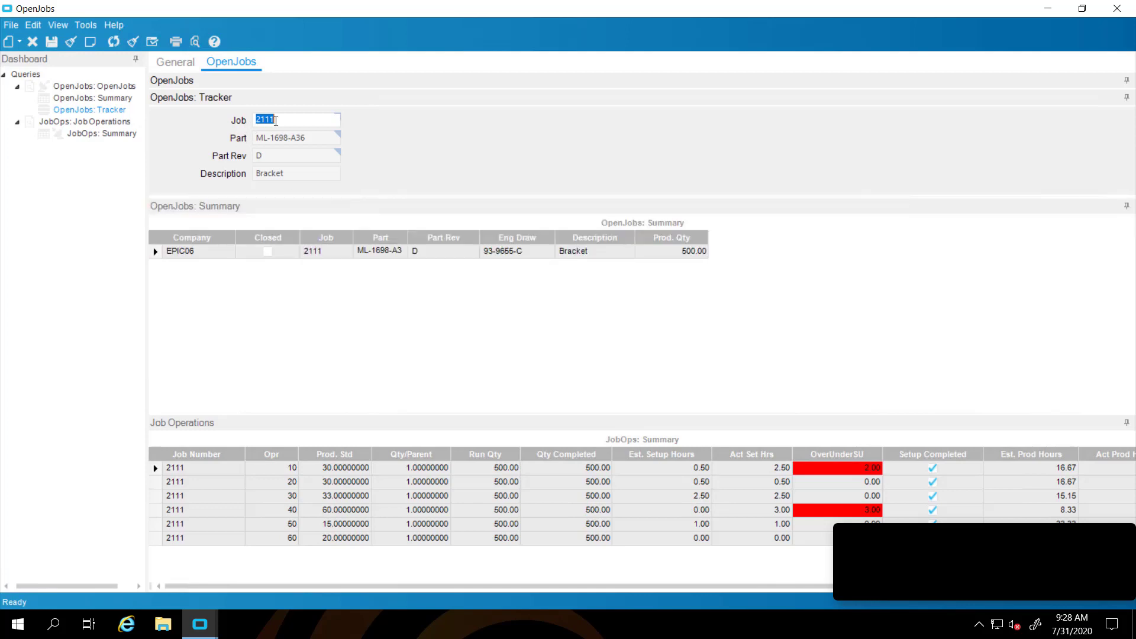
Clear the Job filter, refresh all open jobs, and view jobs 2037 and 2038
key("BackSpace")
left_click(113, 41)
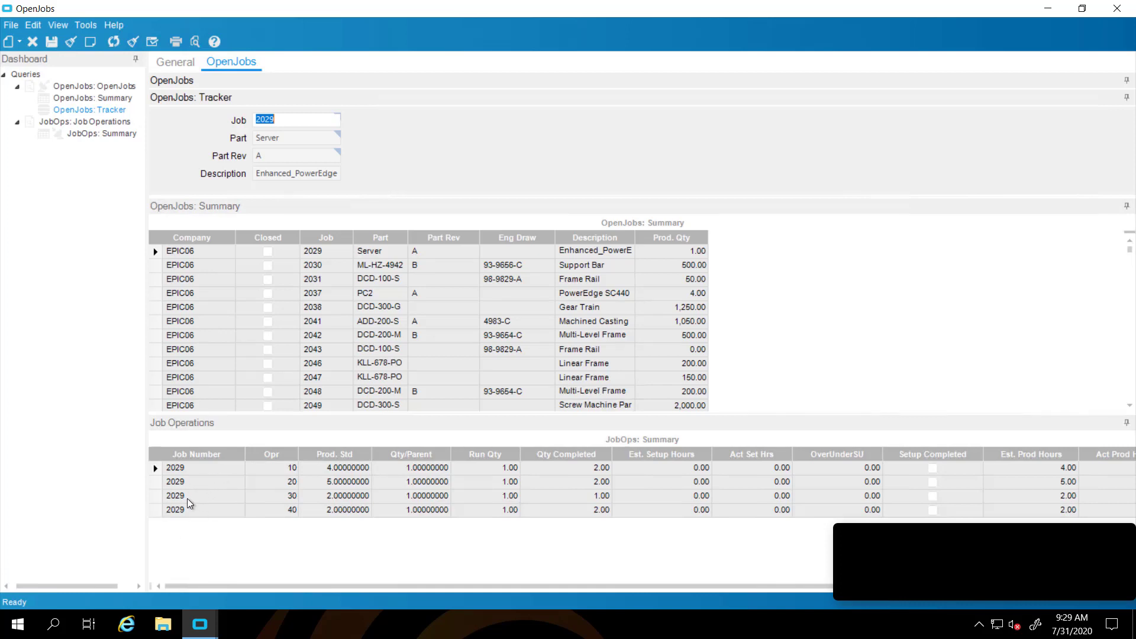
left_click(155, 294)
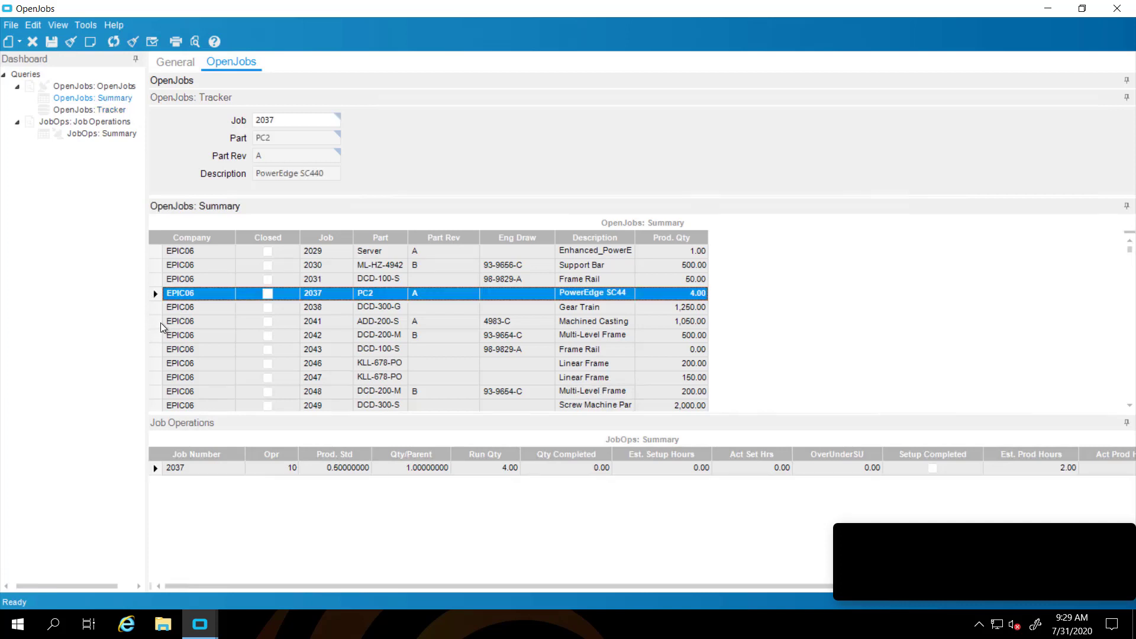
left_click(158, 309)
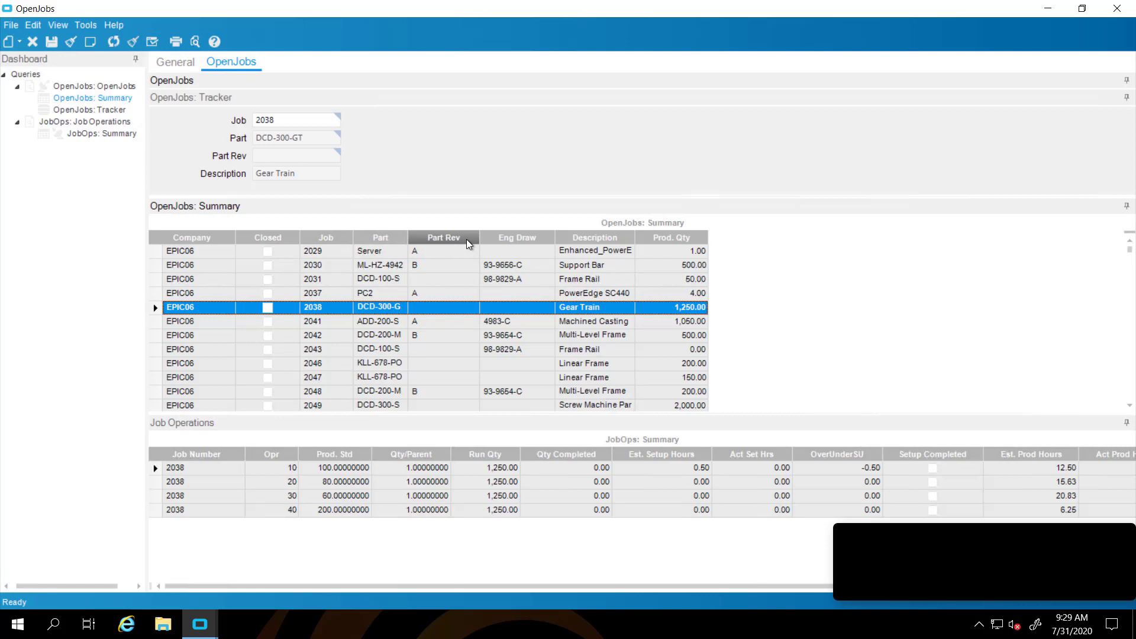
Show the group-by area and group the Summary grid by Part
right_click(469, 244)
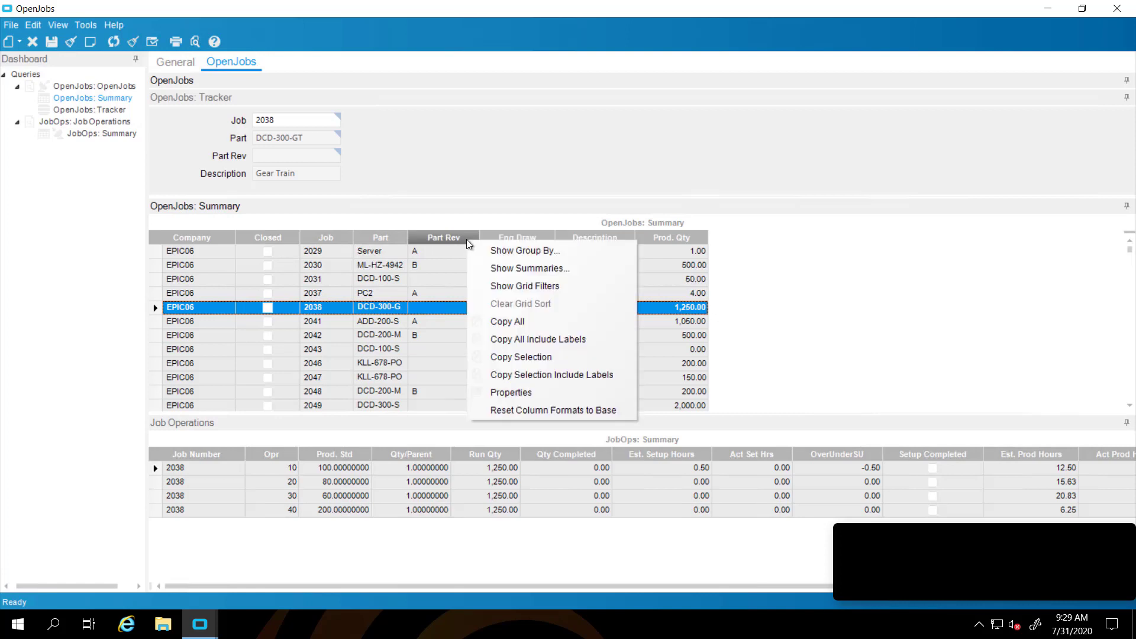
left_click(500, 251)
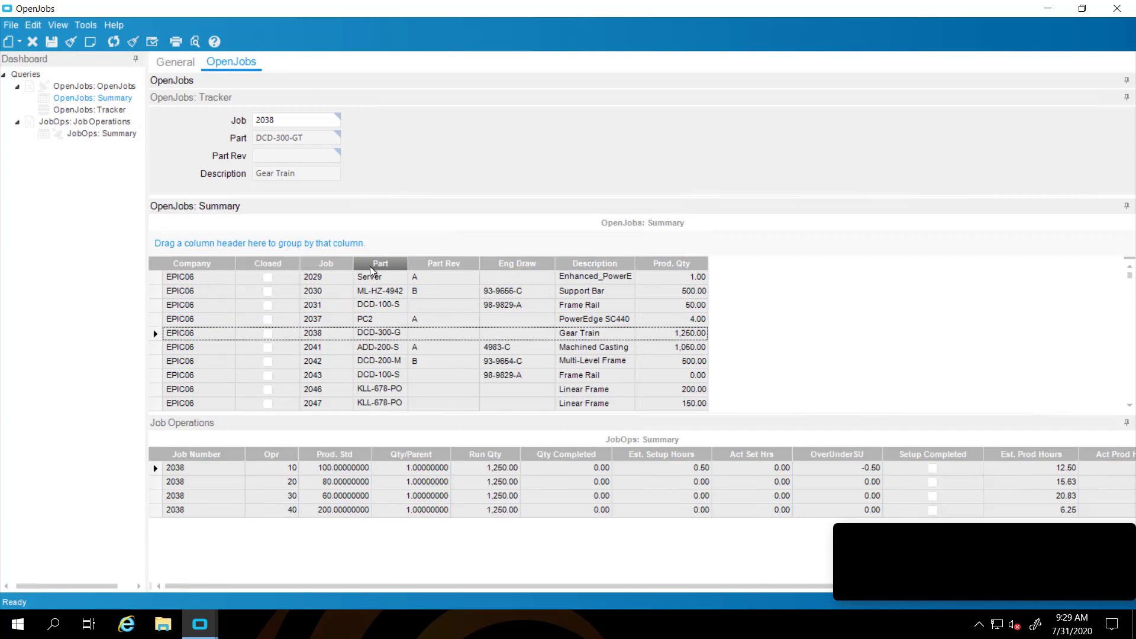
left_click_drag(374, 269, 297, 244)
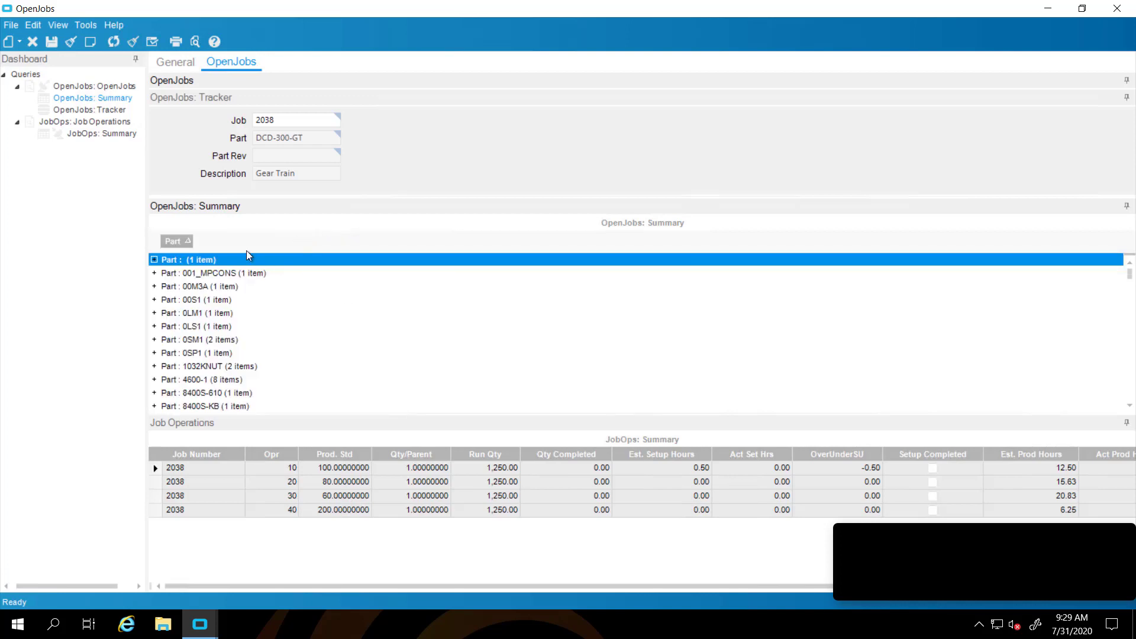
Expand the 0SM1 and ADD-200-S groups, view jobs 2312 and 2373, then remove the Part grouping
left_click(154, 340)
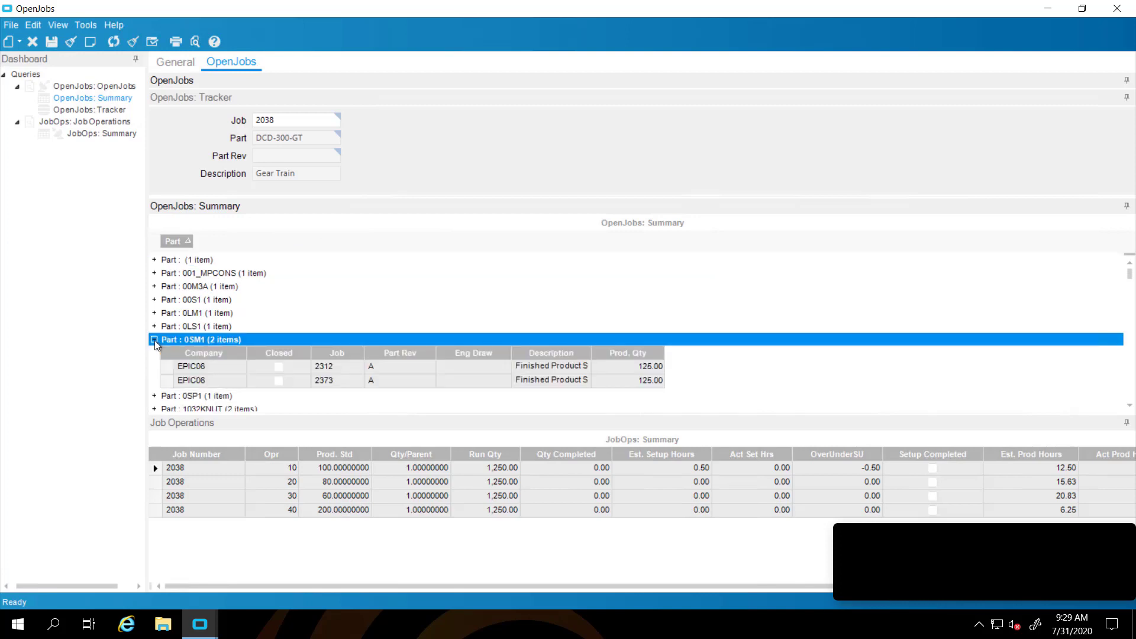
left_click(165, 365)
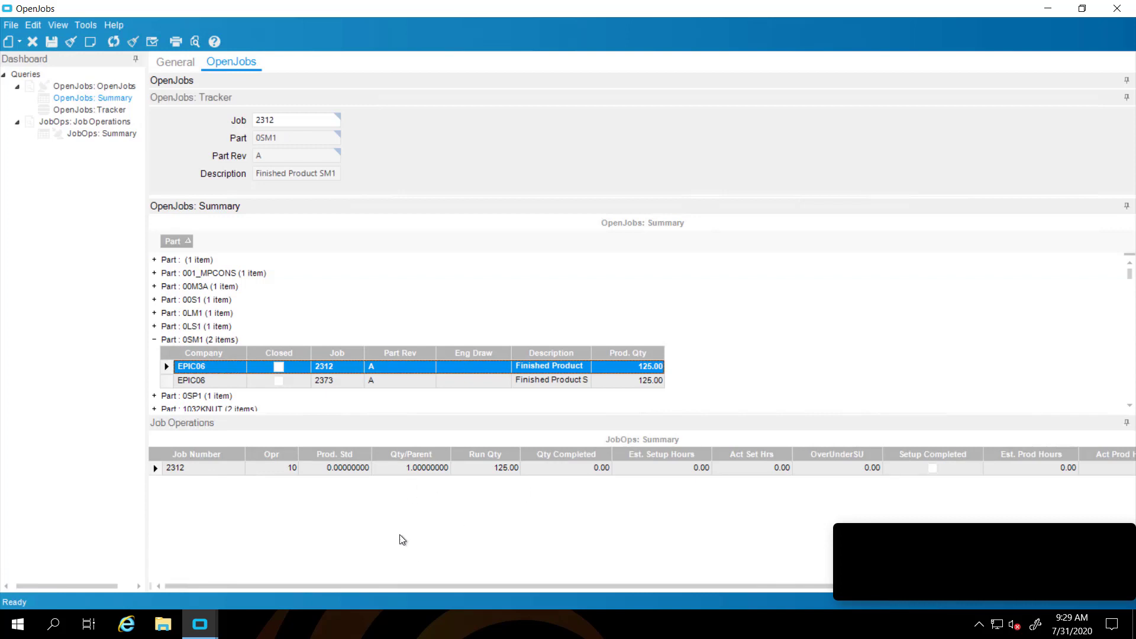
left_click(168, 381)
scroll(278, 396, "down", 3)
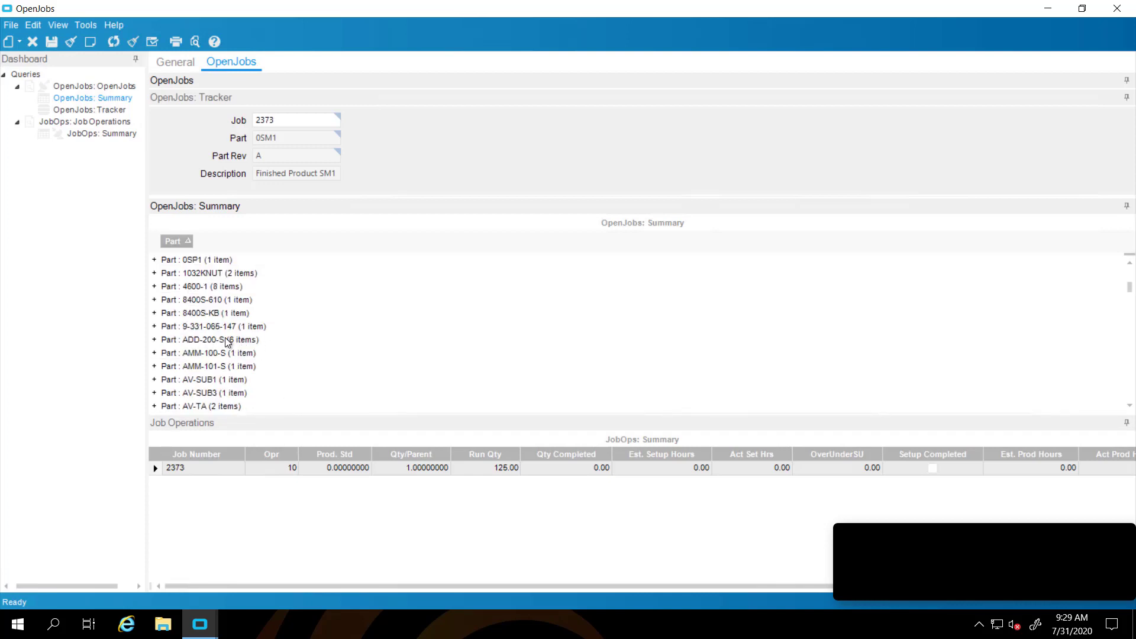
left_click(154, 341)
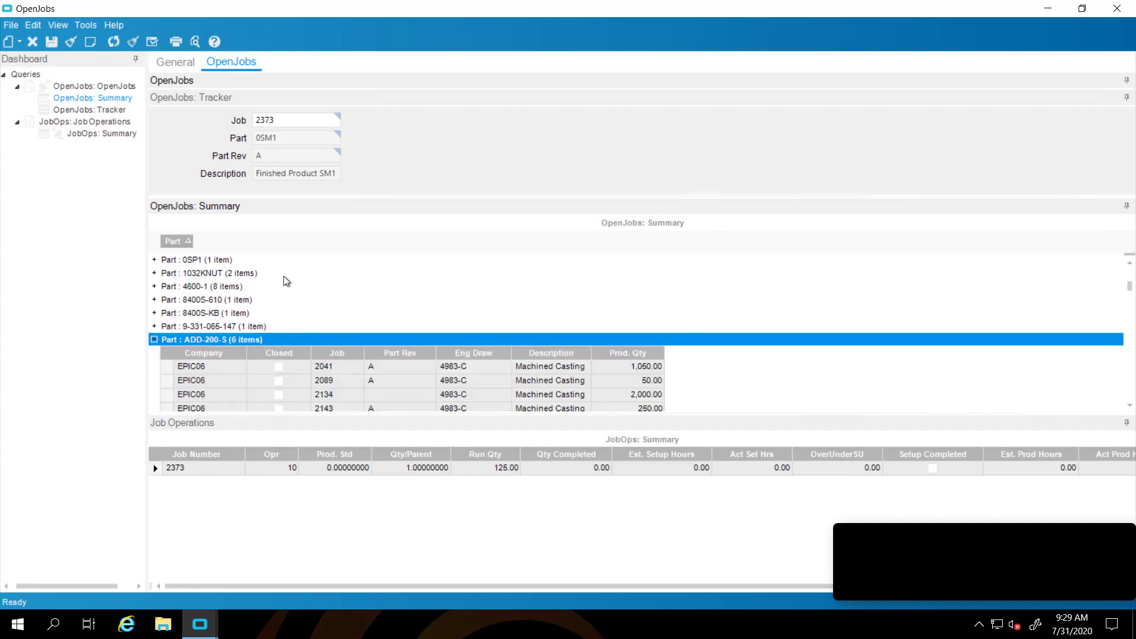
left_click_drag(171, 244, 292, 277)
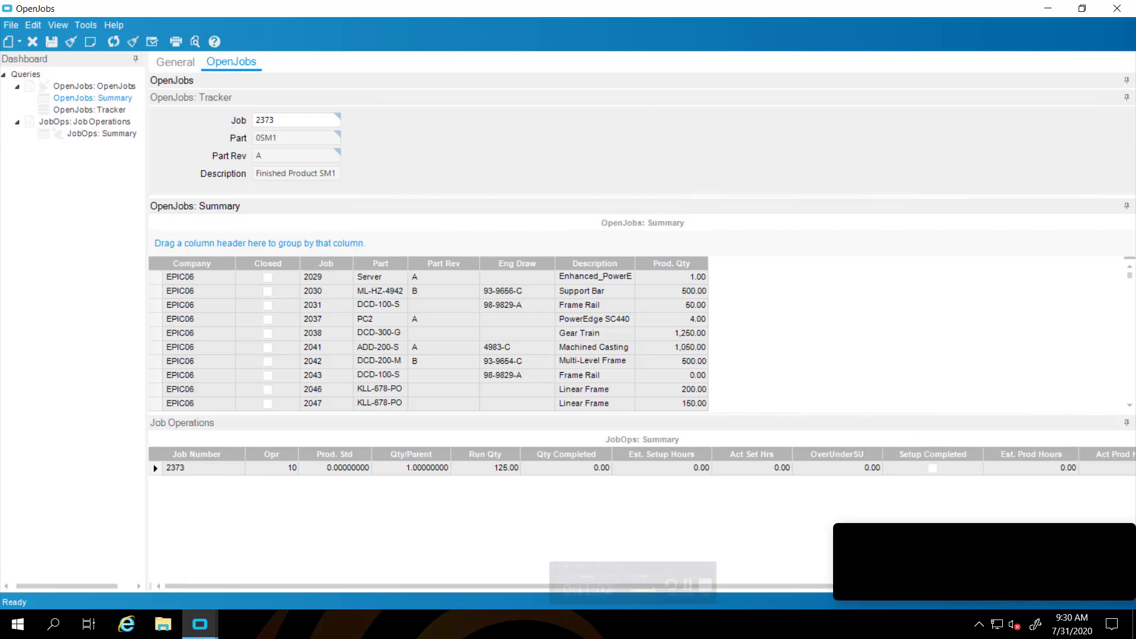
Turn on Job Operations column summaries and add a Sum to OverUnderProd
left_click_drag(953, 586, 1113, 584)
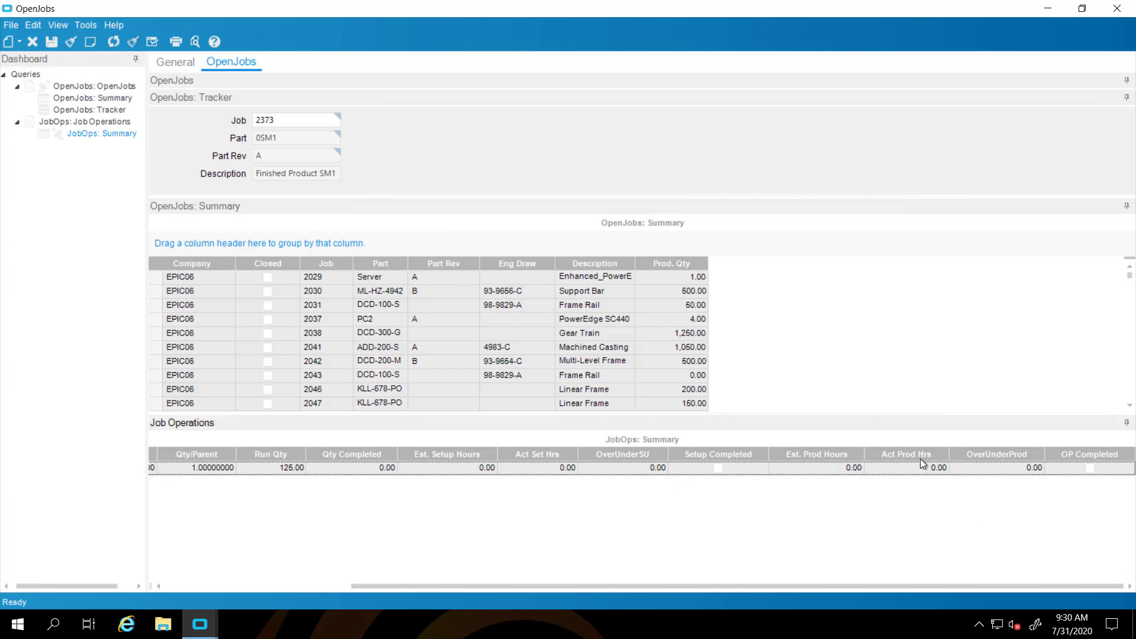
right_click(849, 457)
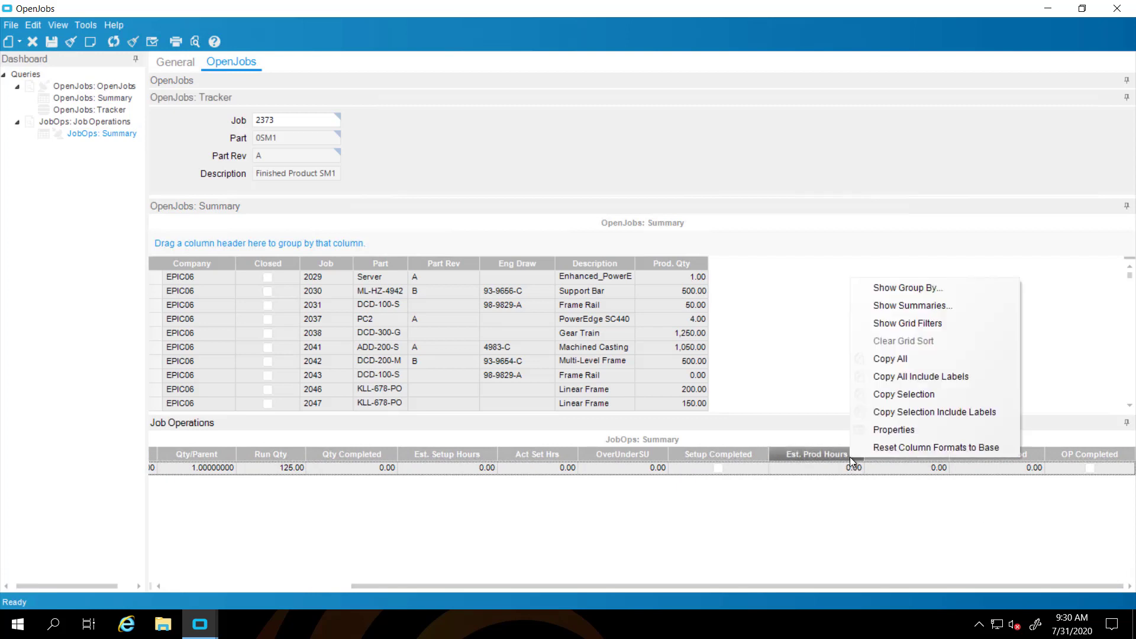
left_click(887, 305)
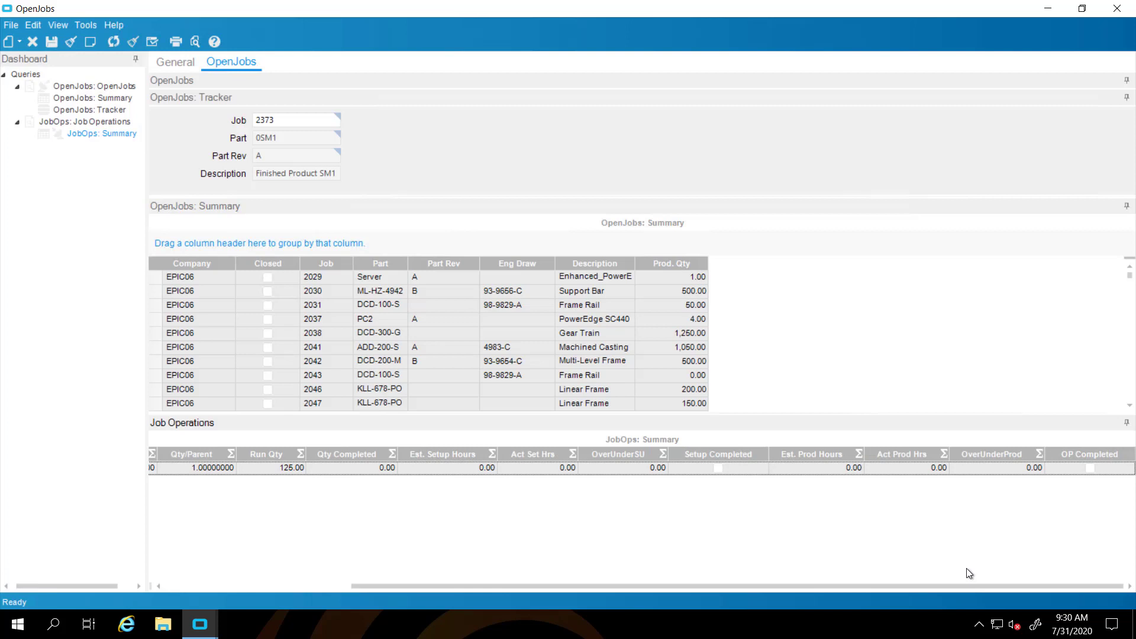
left_click(1039, 455)
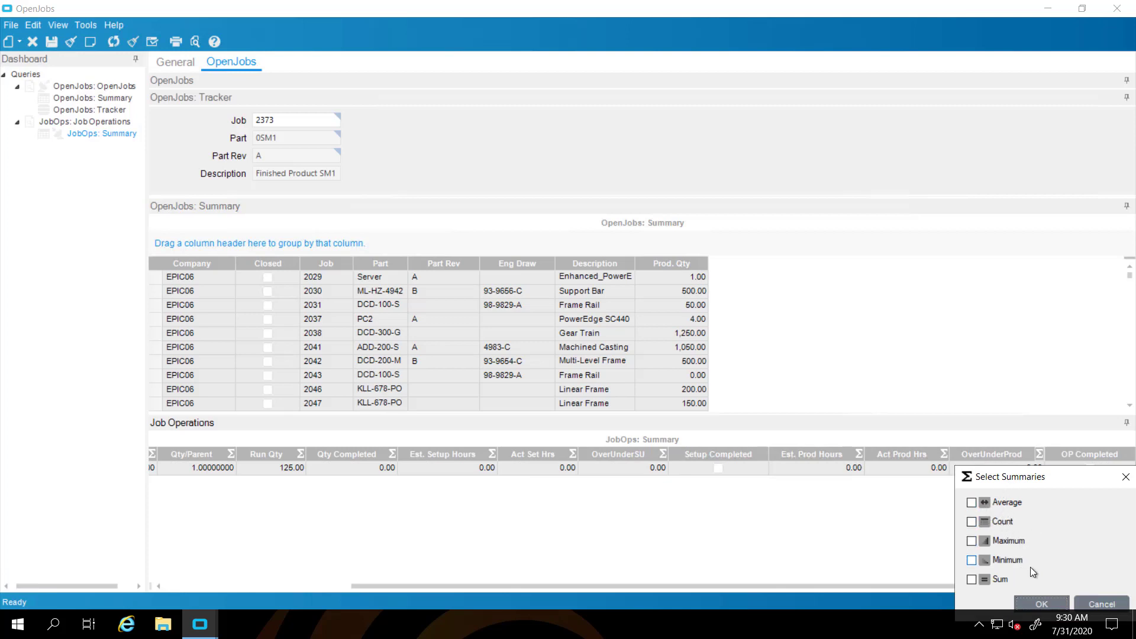
left_click(972, 579)
left_click(1041, 604)
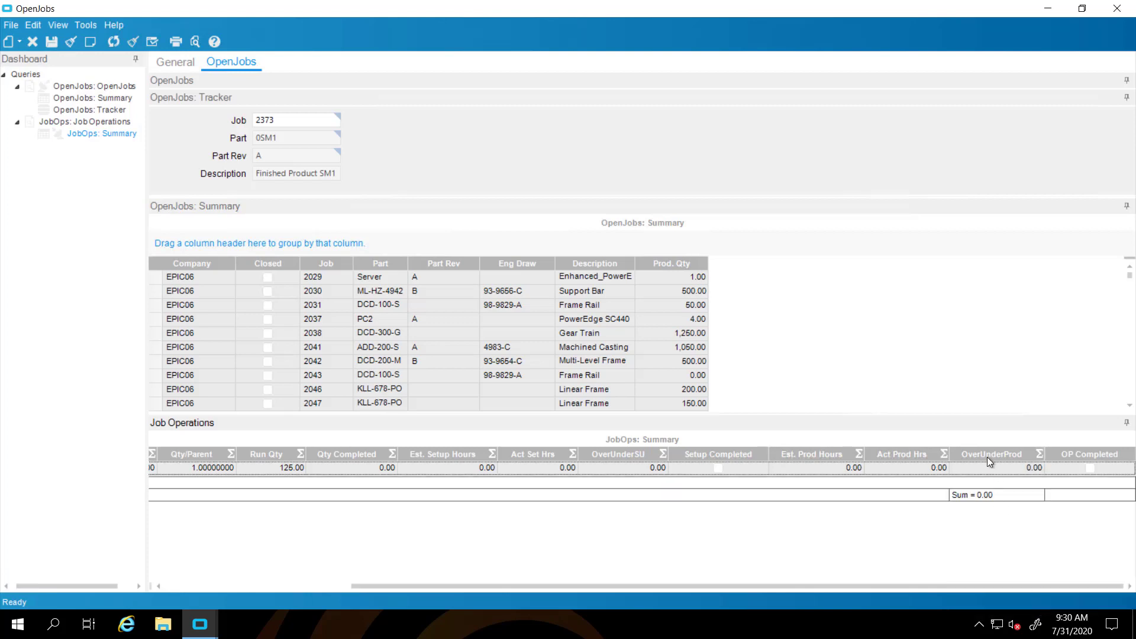
Add Sum totals to Act Prod Hrs, Est. Prod Hours, OverUnderSU and Act Set Hrs
left_click(945, 453)
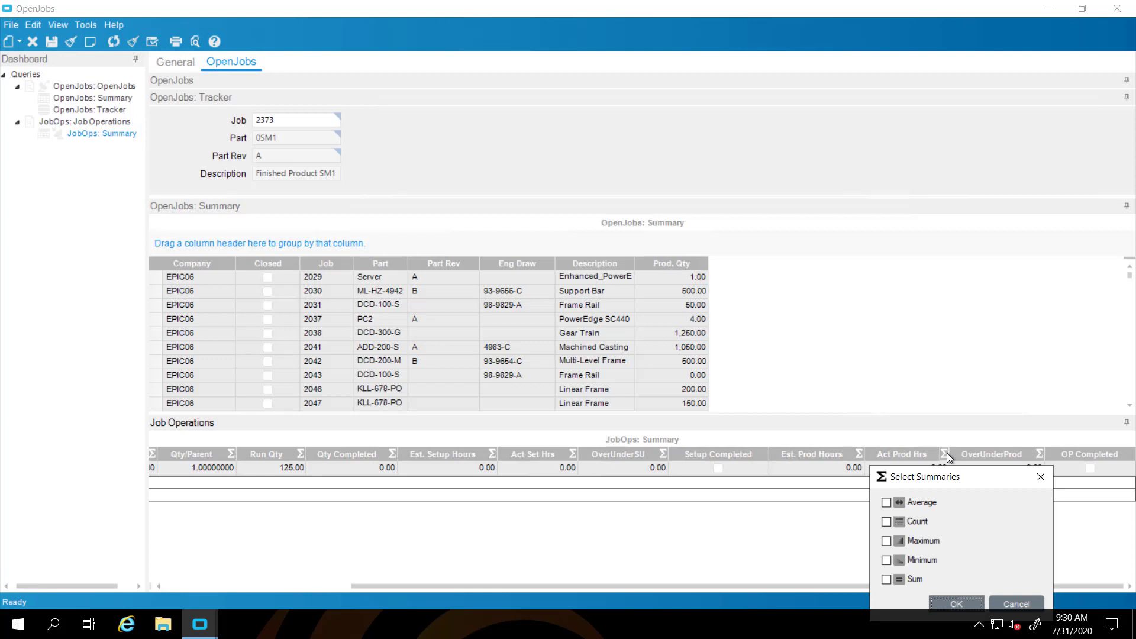
left_click(886, 580)
left_click(956, 604)
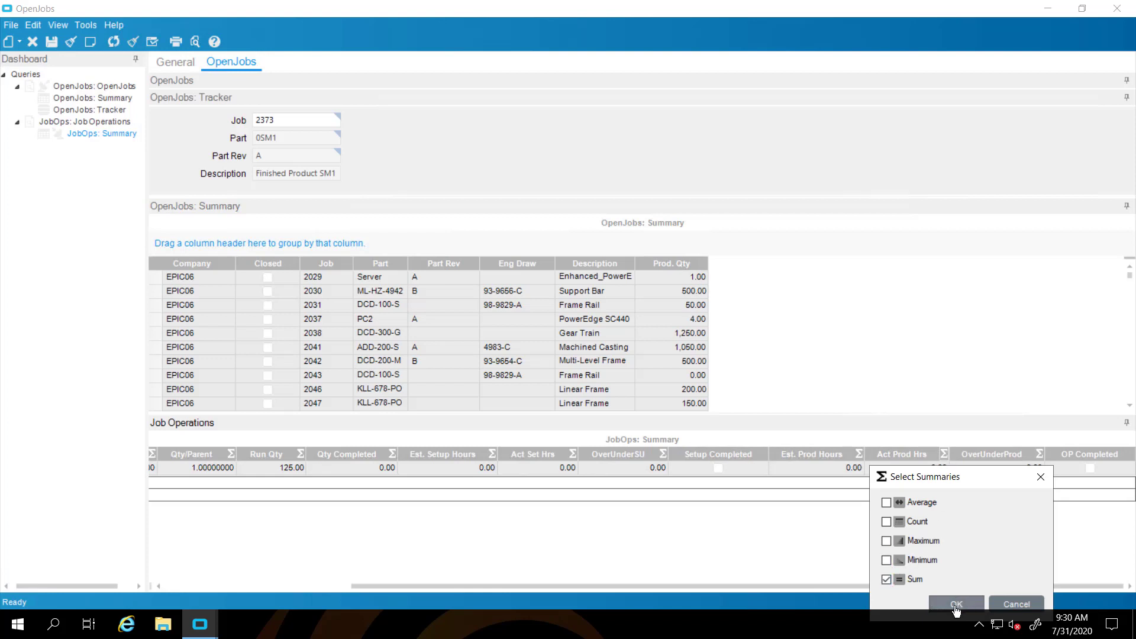
left_click(858, 454)
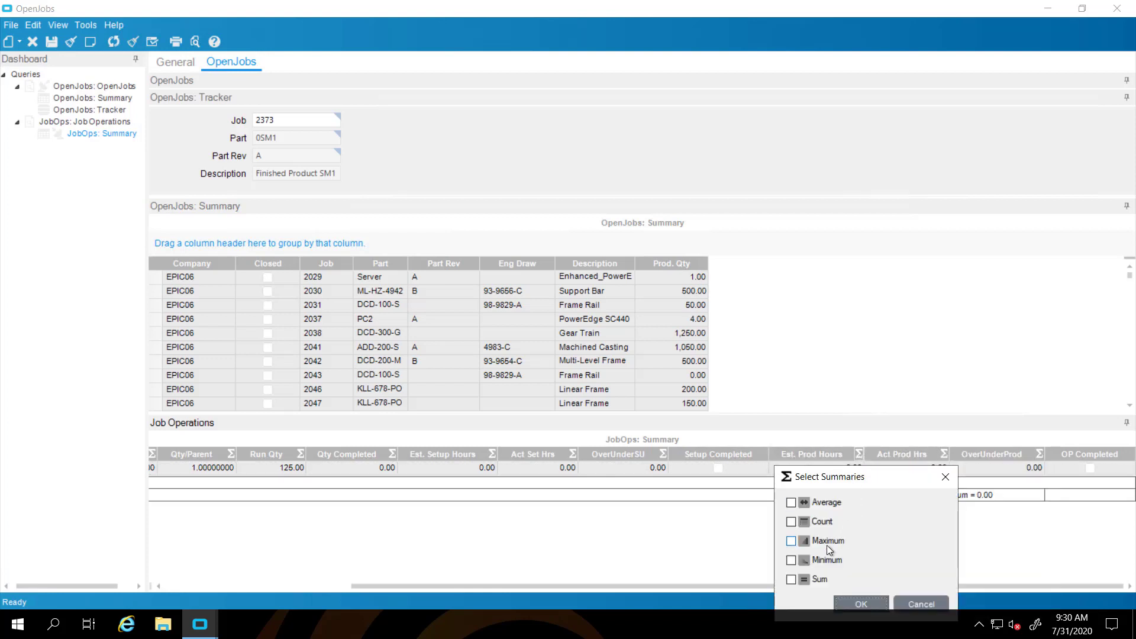
left_click(791, 580)
left_click(852, 603)
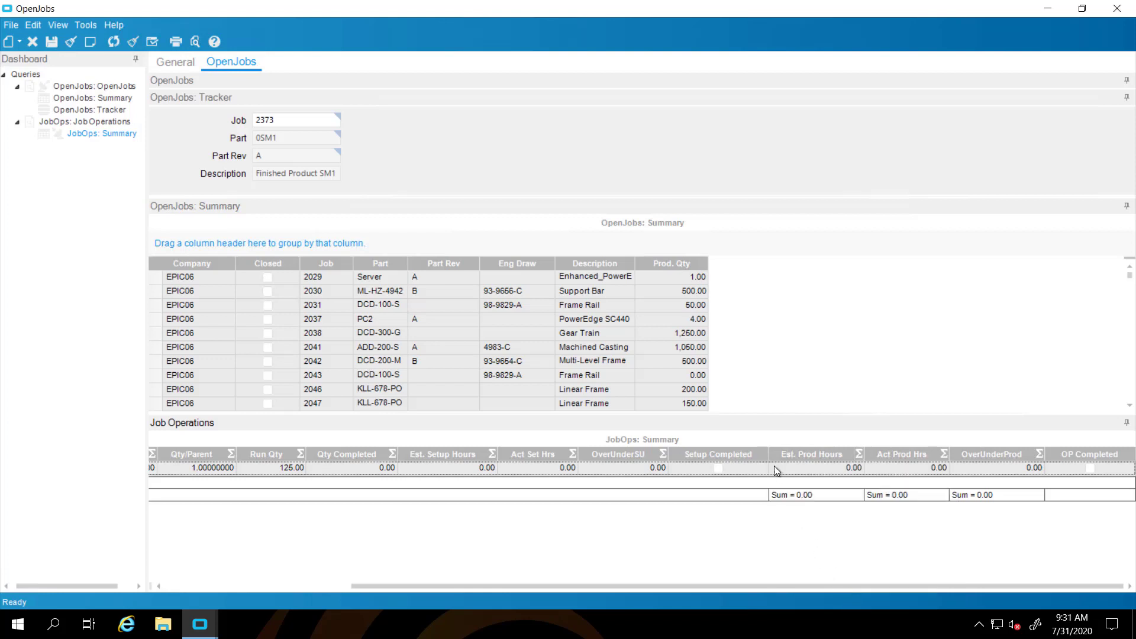
left_click(663, 455)
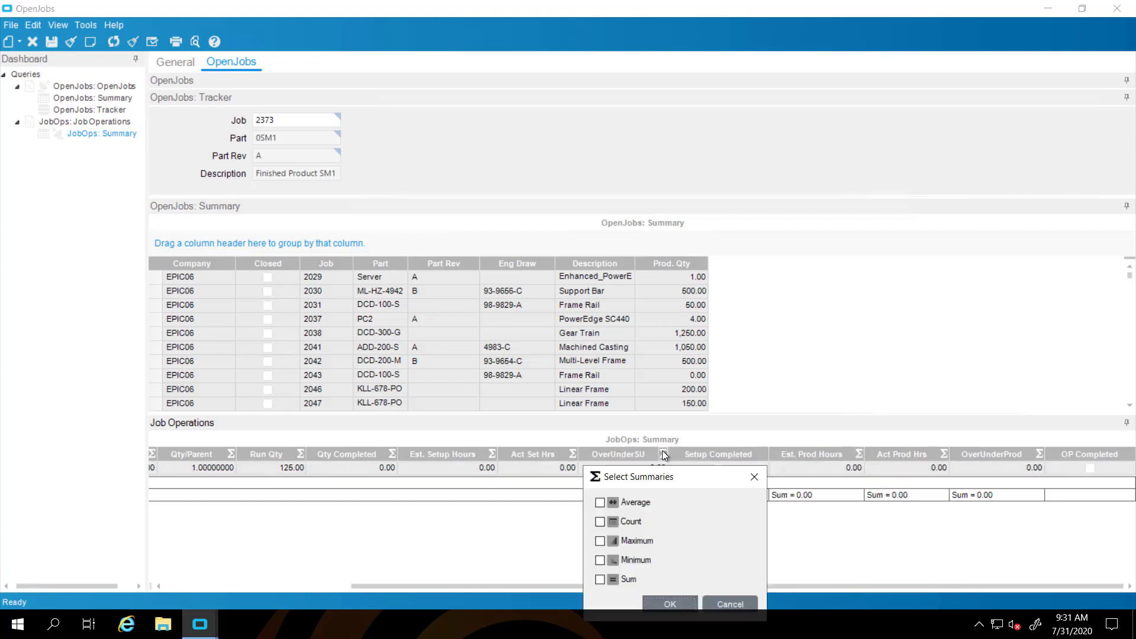
left_click(600, 580)
left_click(669, 603)
left_click(573, 455)
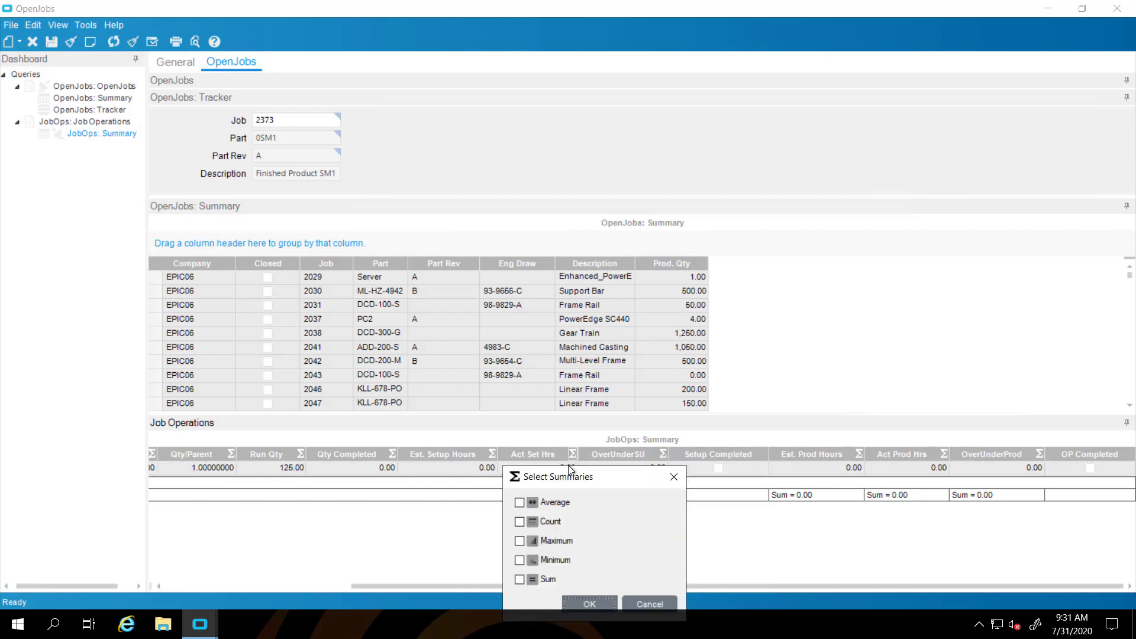
left_click(519, 579)
left_click(590, 604)
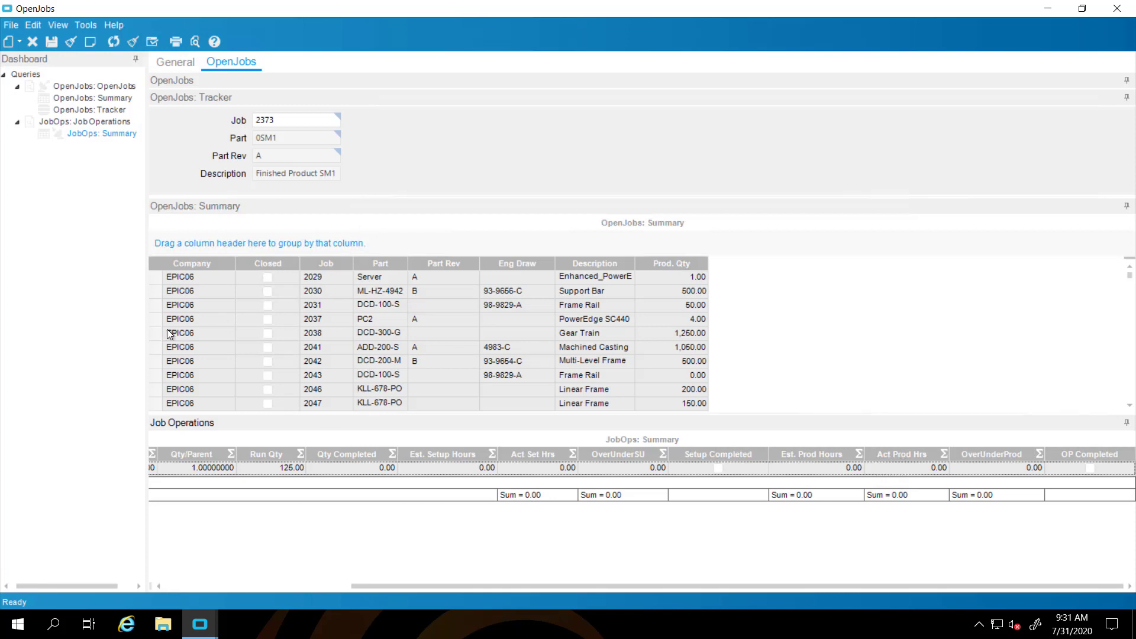
Select job 2031 (Frame Rail) to see sums such as Act Prod Hrs 25.50 and OverUnderProd 23.74
left_click(155, 304)
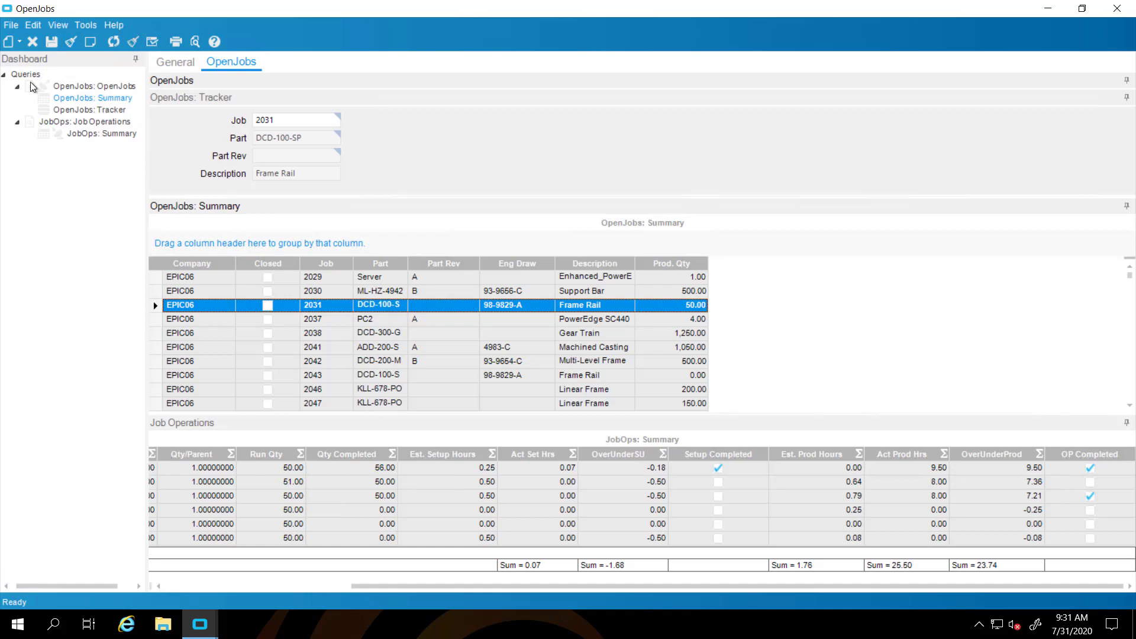
Enable Deploy Smart Client Application in Deploy Dashboard and launch a test build
left_click(86, 25)
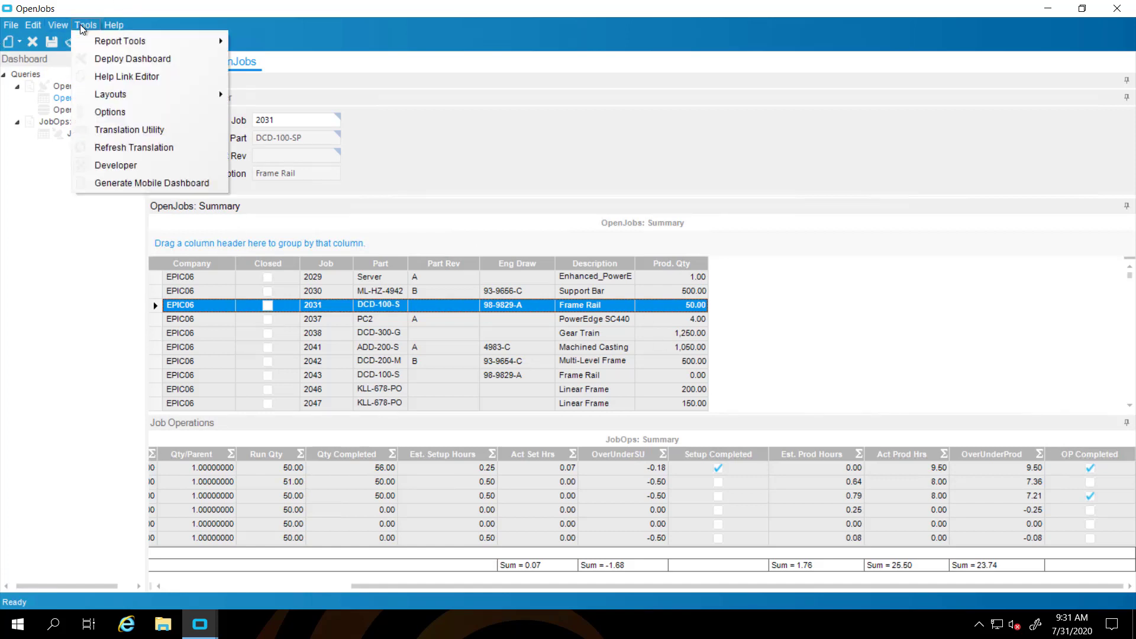
left_click(114, 25)
mouse_move(85, 25)
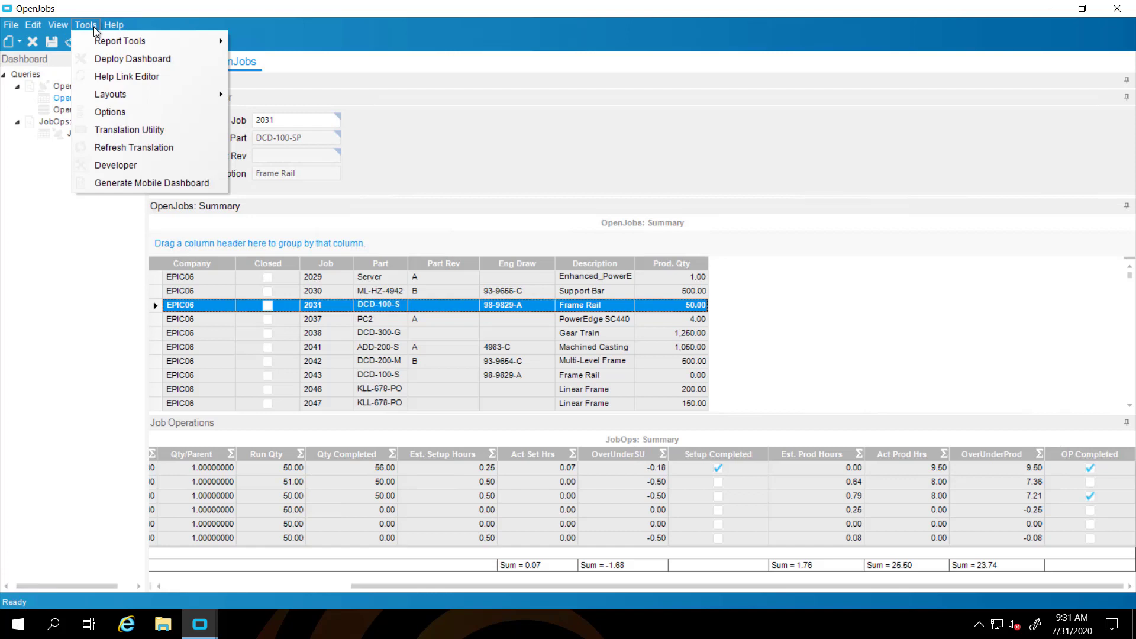
left_click(97, 59)
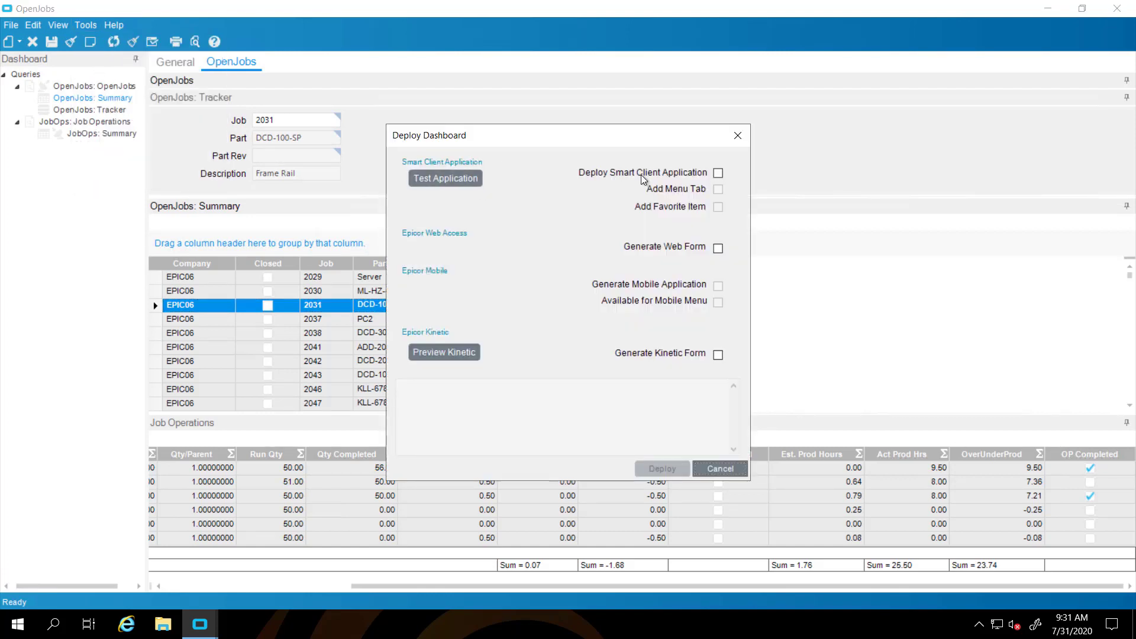
left_click(719, 176)
left_click(719, 174)
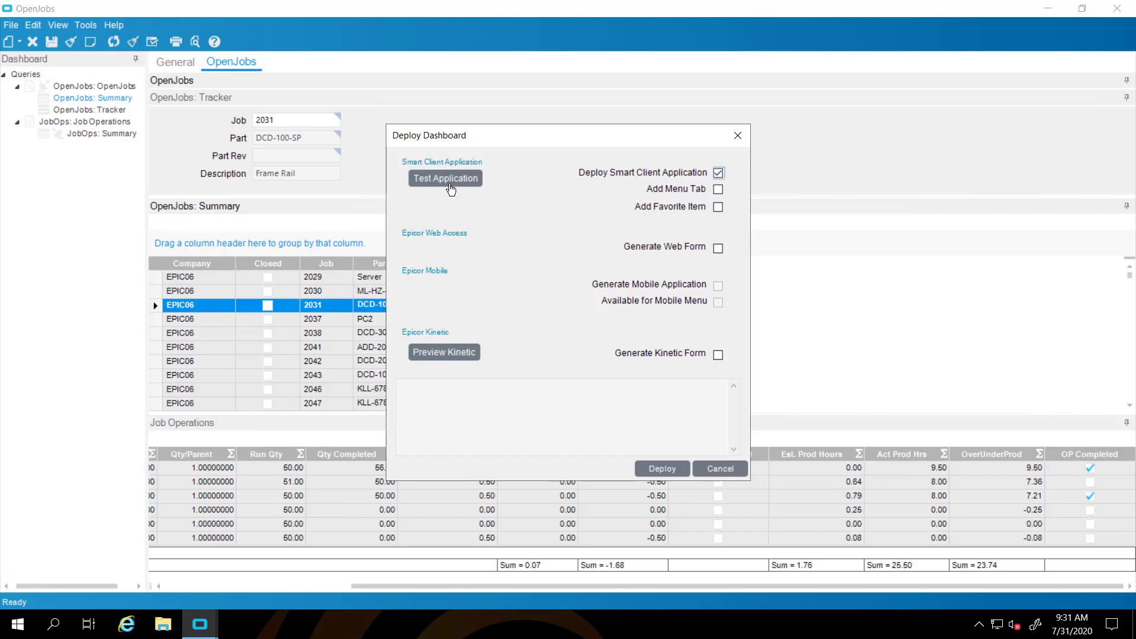
left_click(448, 182)
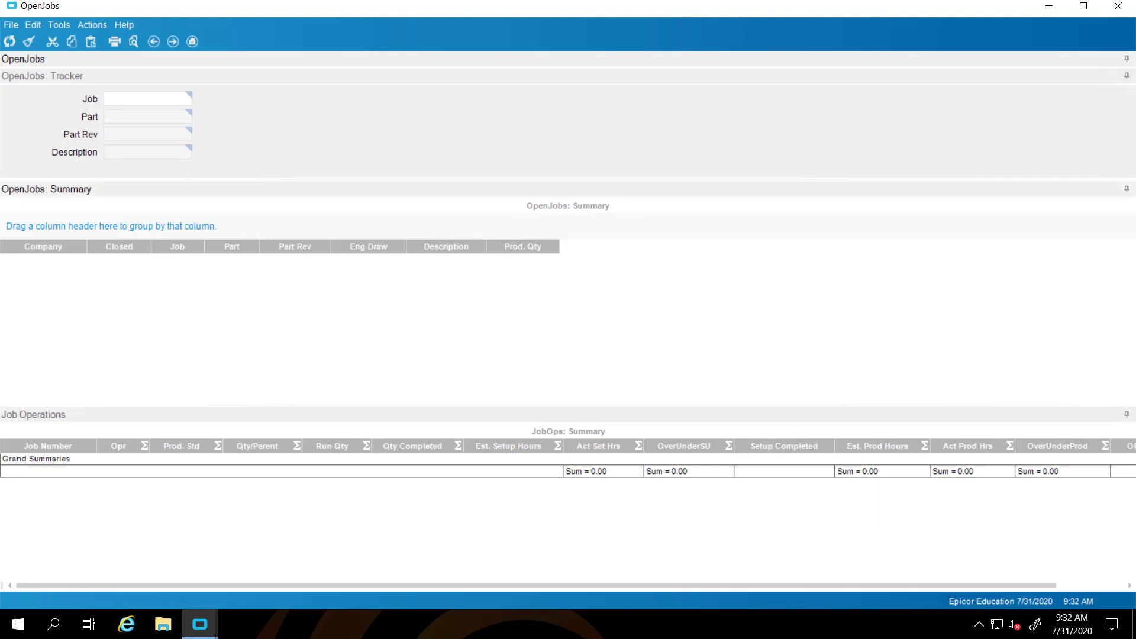
Refresh the test app and load job 2111 (Bracket) with its six totalled operations
left_click(13, 45)
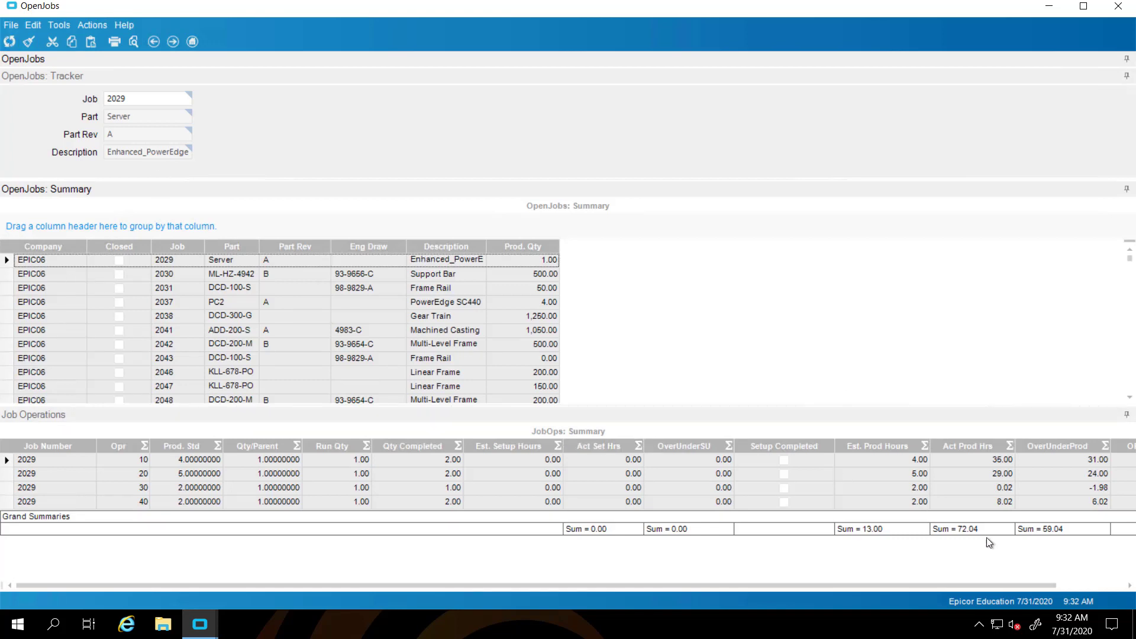
left_click(129, 98)
type("2111")
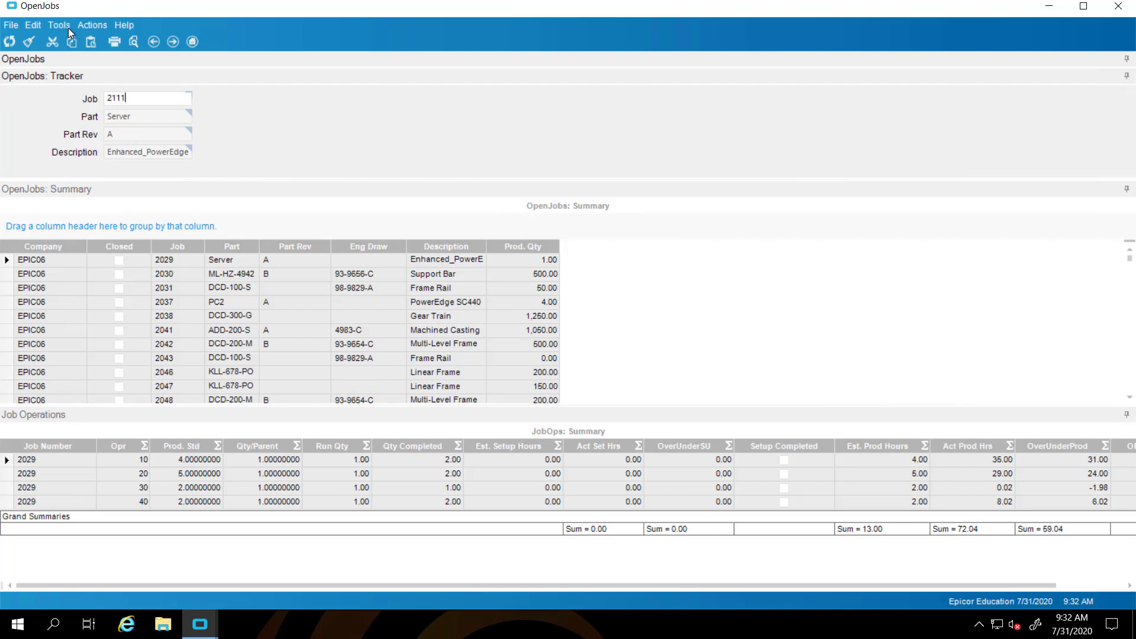
left_click(9, 42)
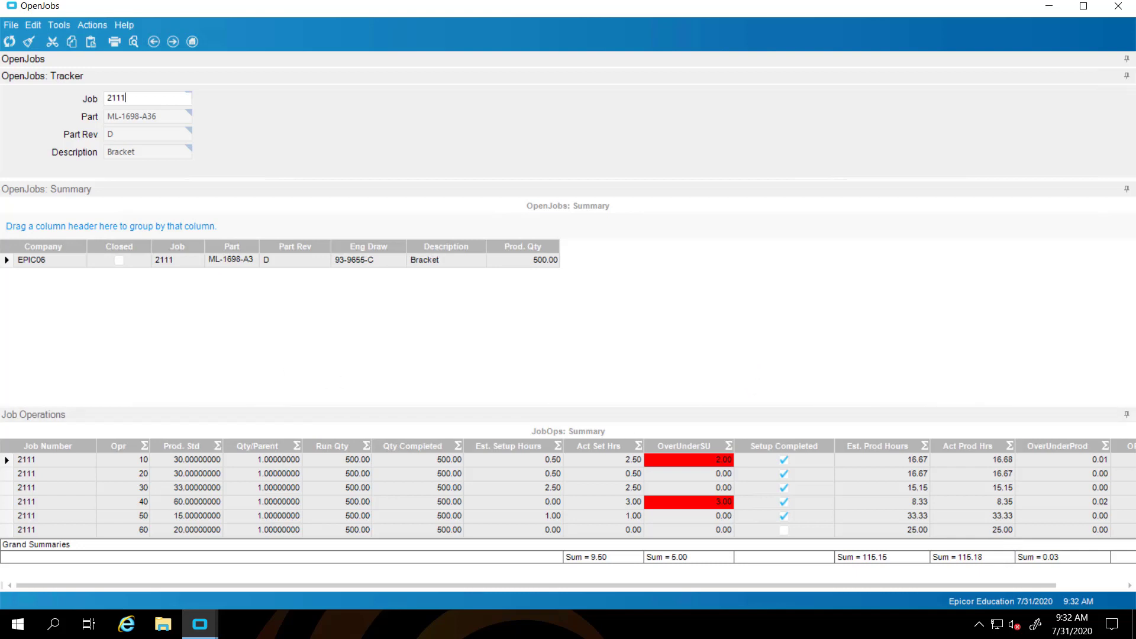
Close the test app, deploy the dashboard assembly, then close the deployment dialog and designer
left_click(1117, 7)
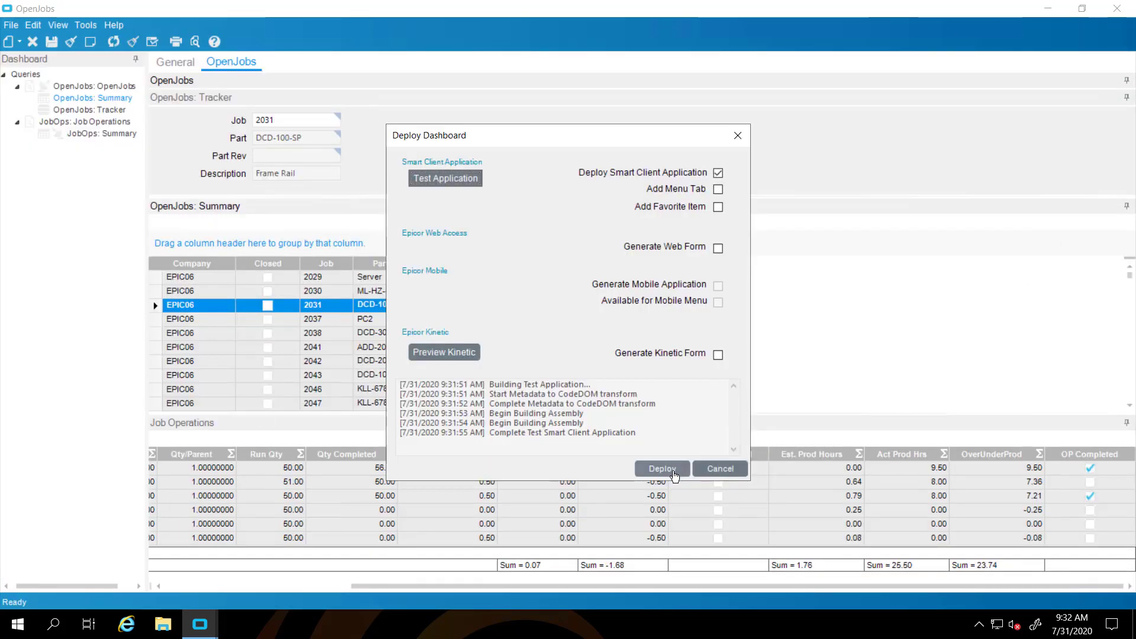
left_click(672, 471)
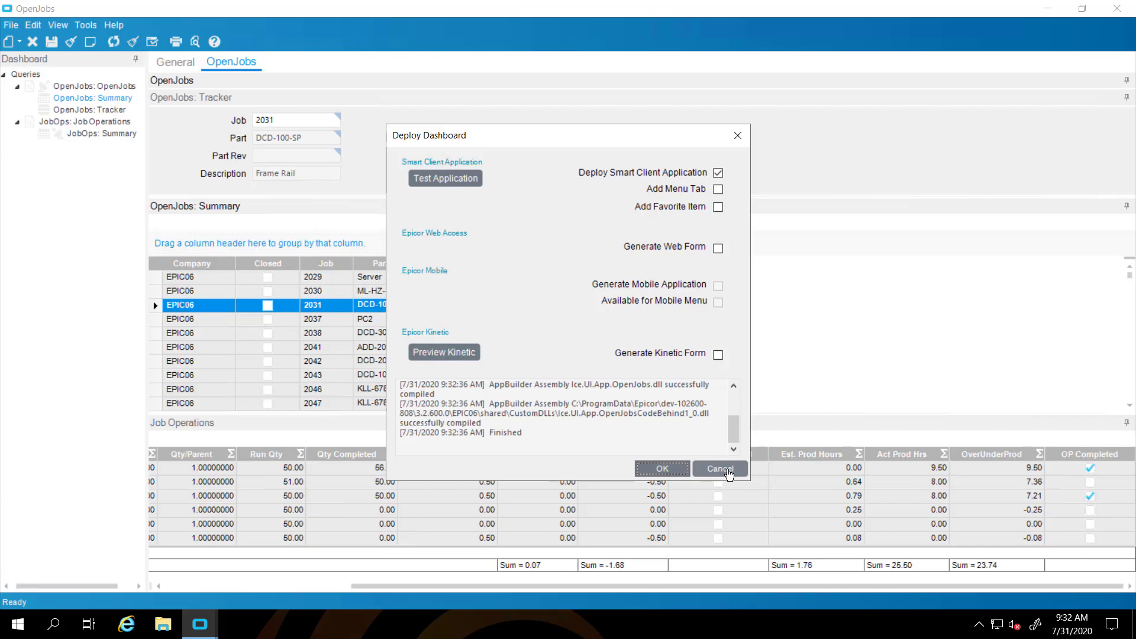
left_click(731, 473)
left_click(1132, 8)
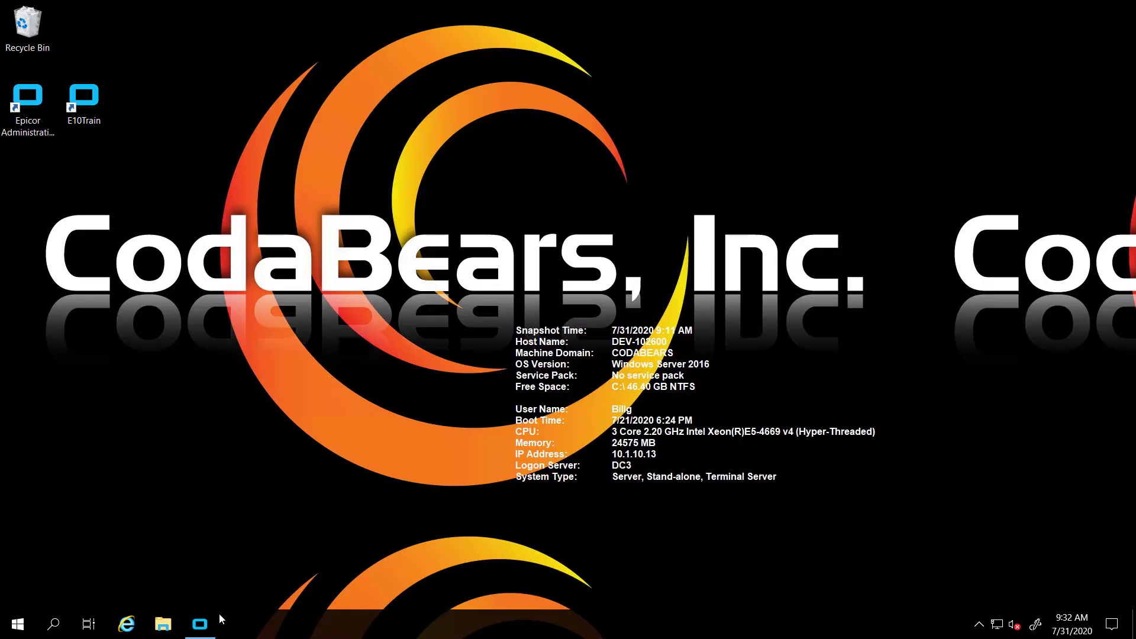
Open Menu Maintenance and select Production Management > Job Management > Reports (JCMN4000)
left_click(201, 625)
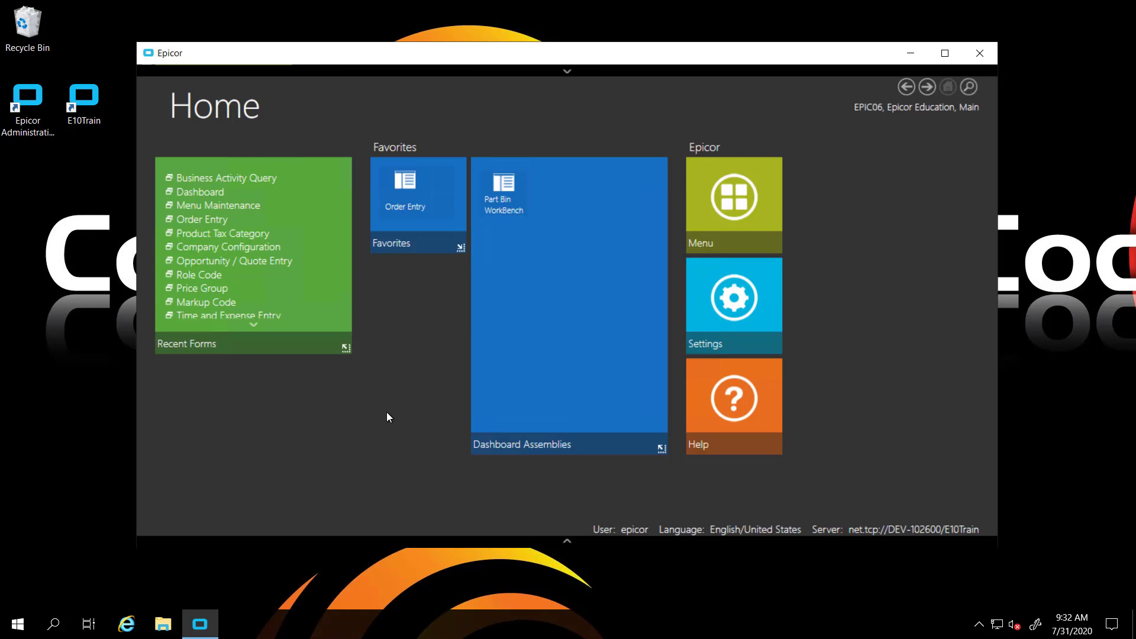
left_click(209, 206)
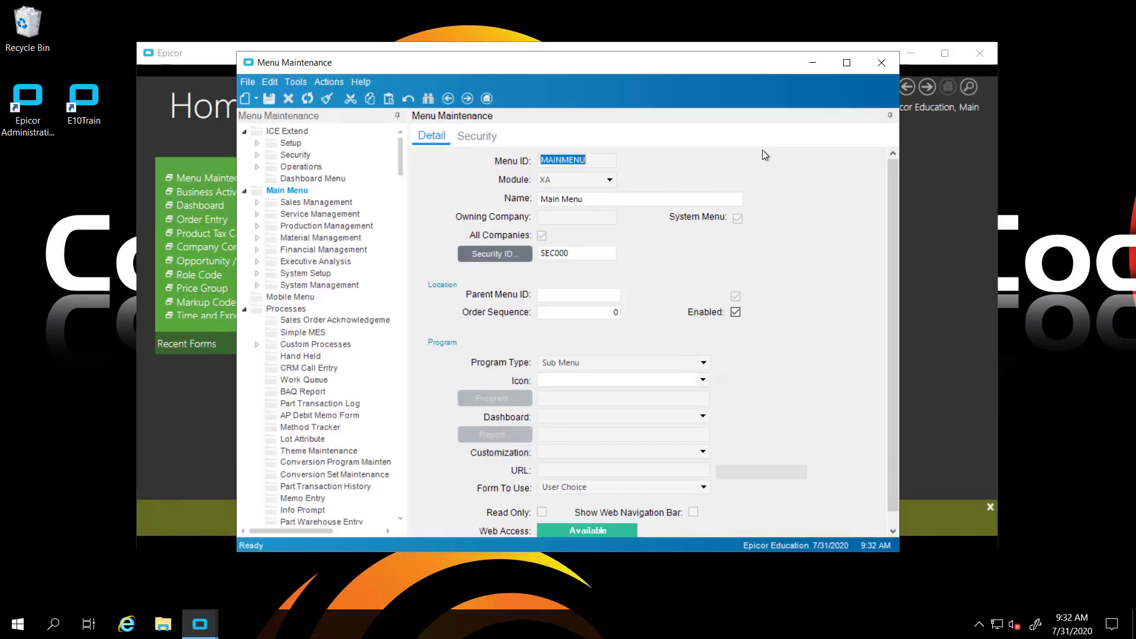
left_click(259, 227)
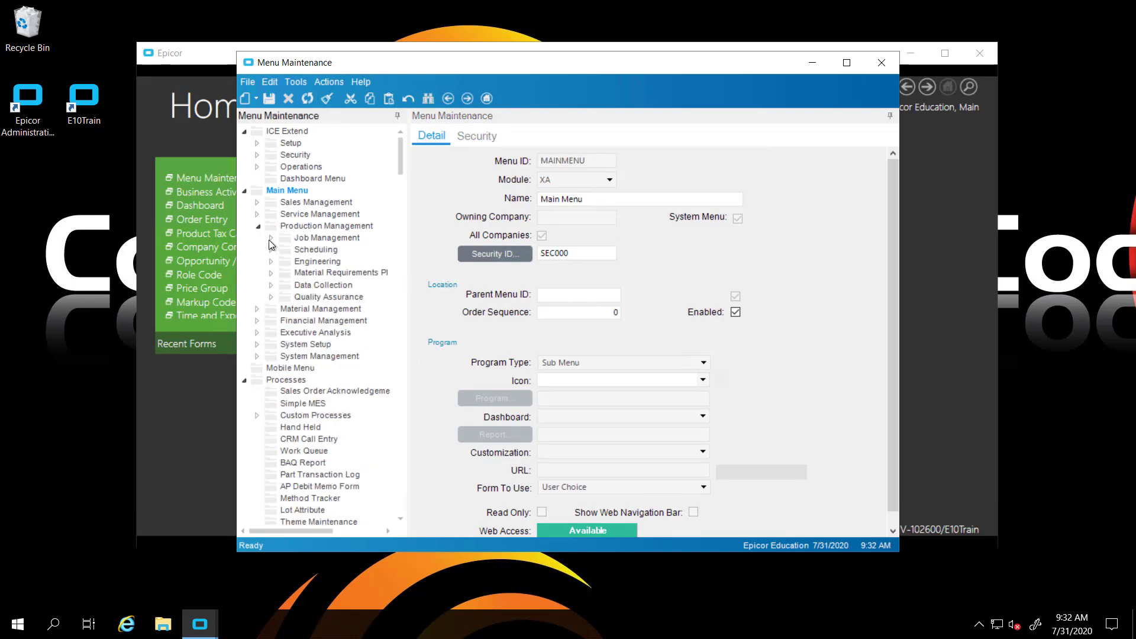
left_click(271, 238)
left_click(285, 274)
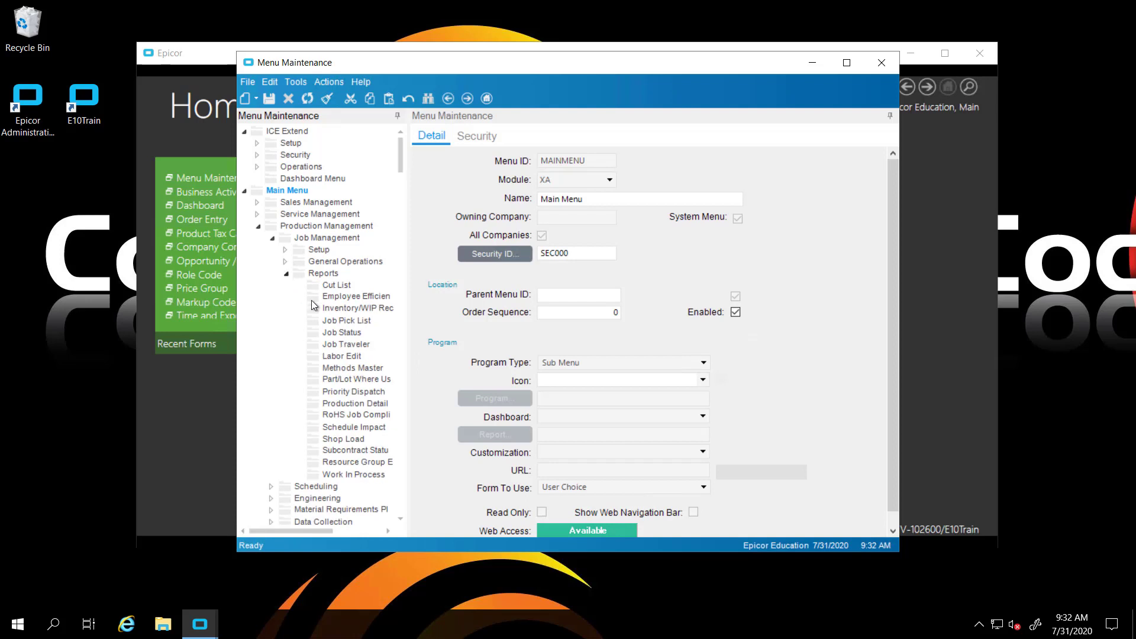
left_click(323, 275)
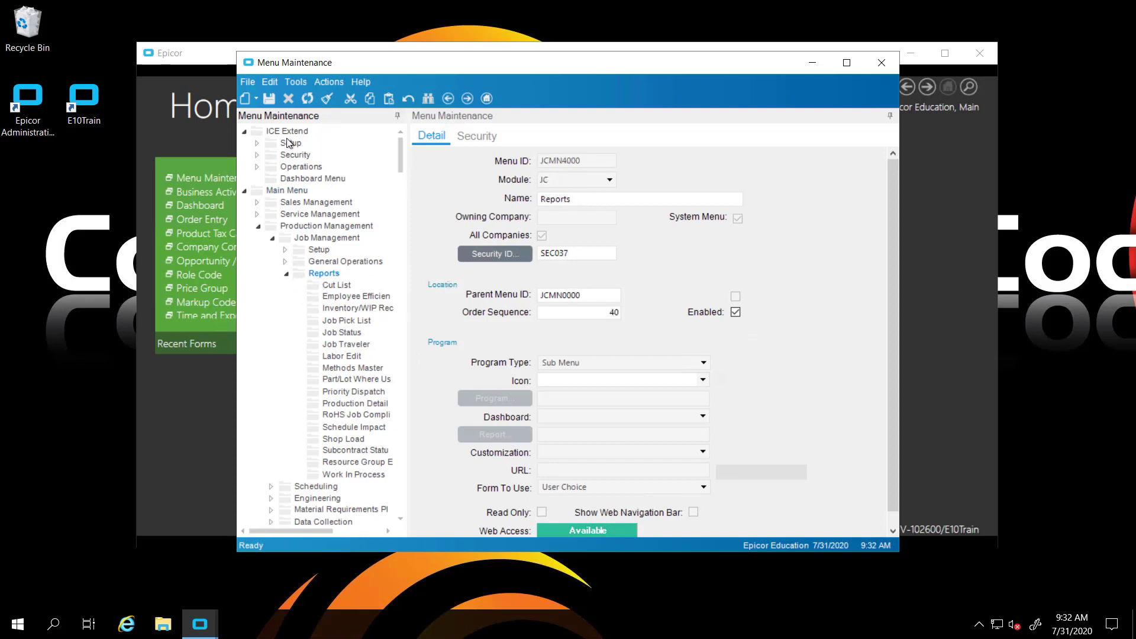
Create a new menu item UDOJDB named 'Open Jobs Dashboard' with order sequence 1000
left_click(257, 102)
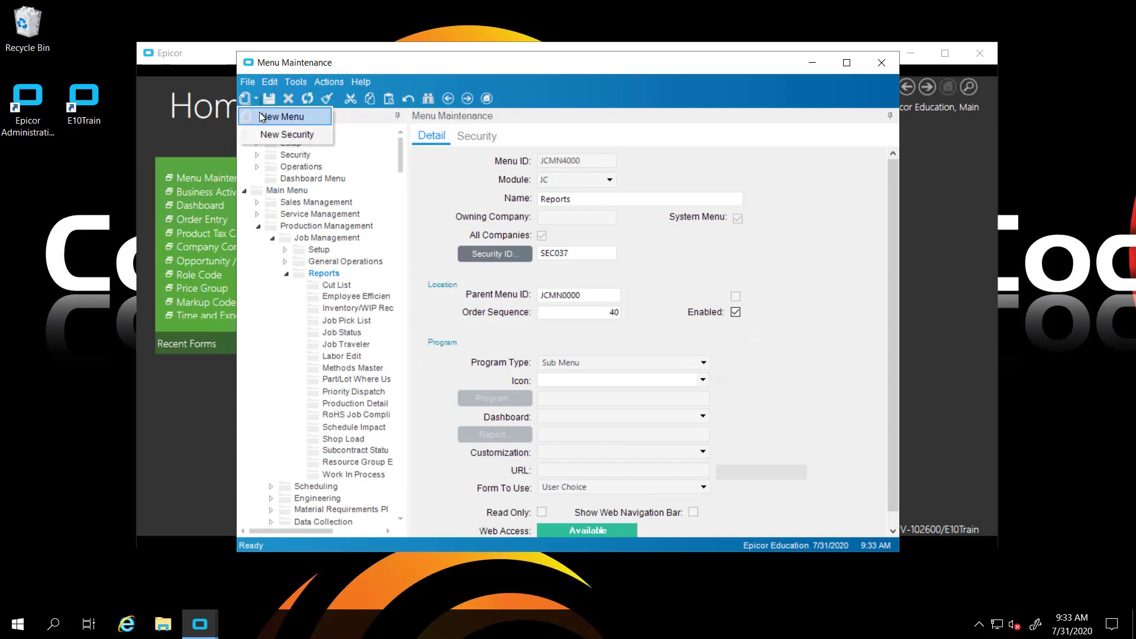
left_click(260, 116)
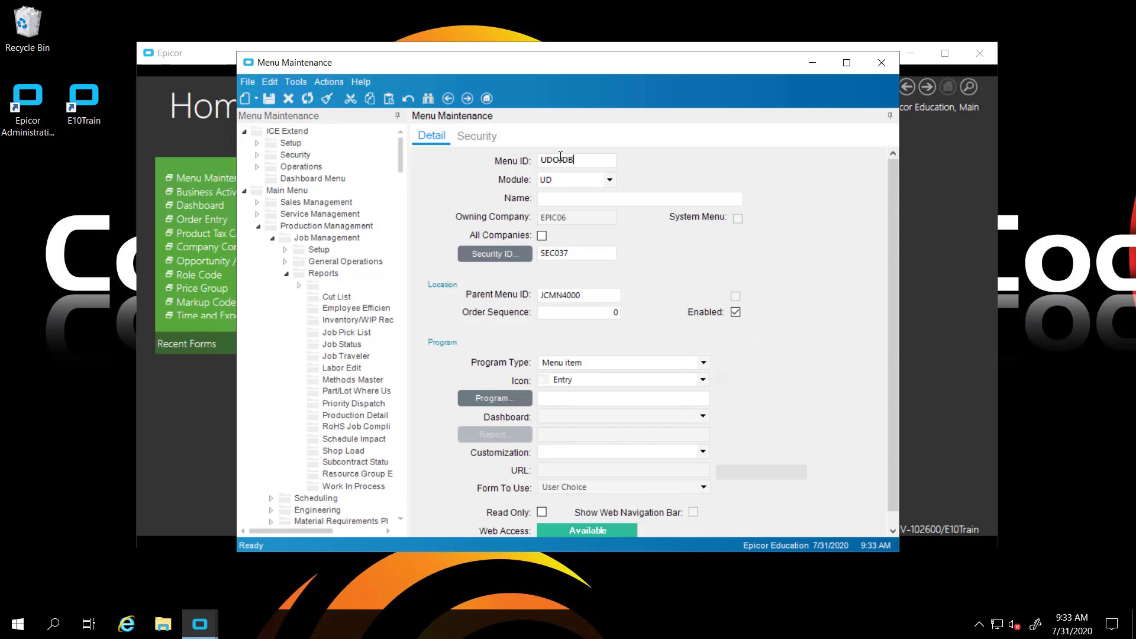
key("Tab")
left_click(547, 204)
type("Open Jobs Dashb")
type("oard")
key("ctrl+s")
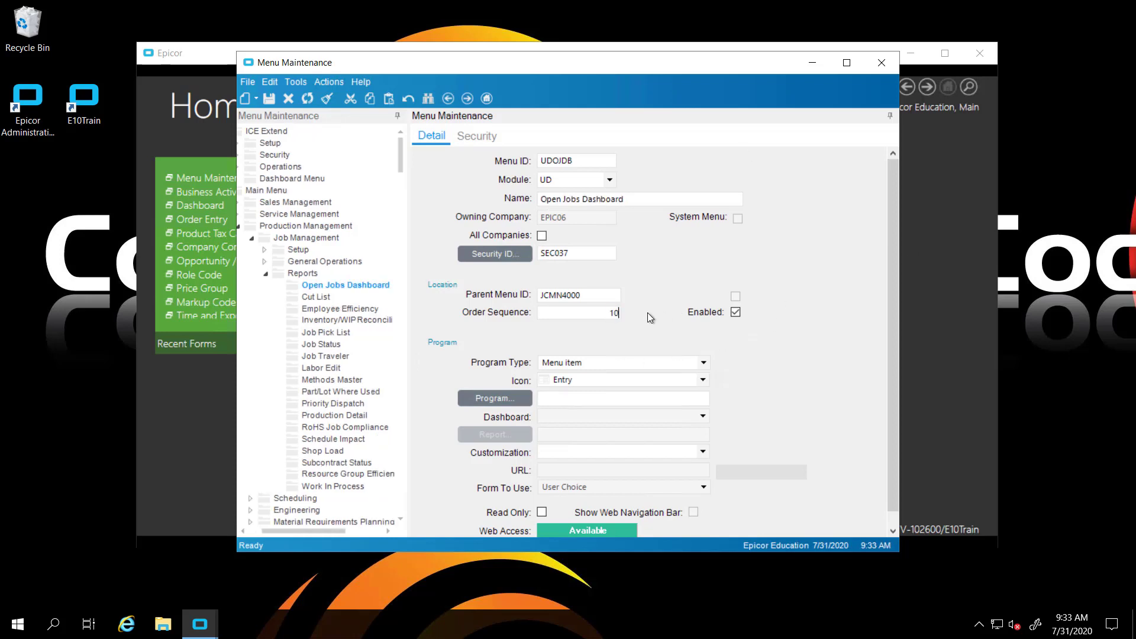
type("1000")
key("Tab")
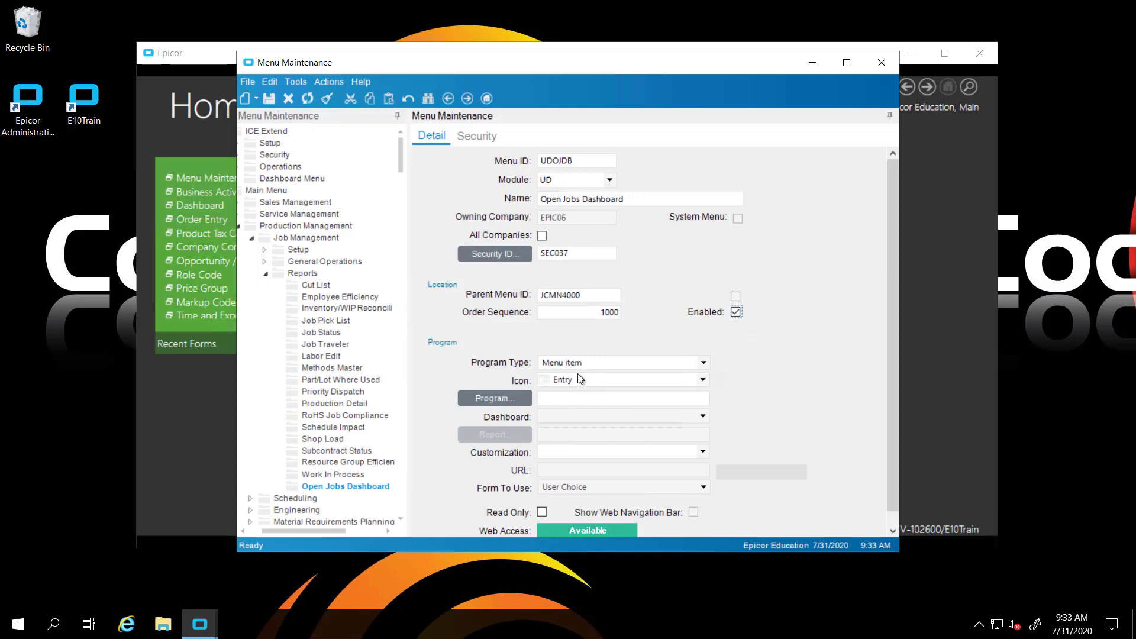
Set the program type to Dashboard-Assembly pointing to the OpenJobs dashboard, and save
left_click(704, 363)
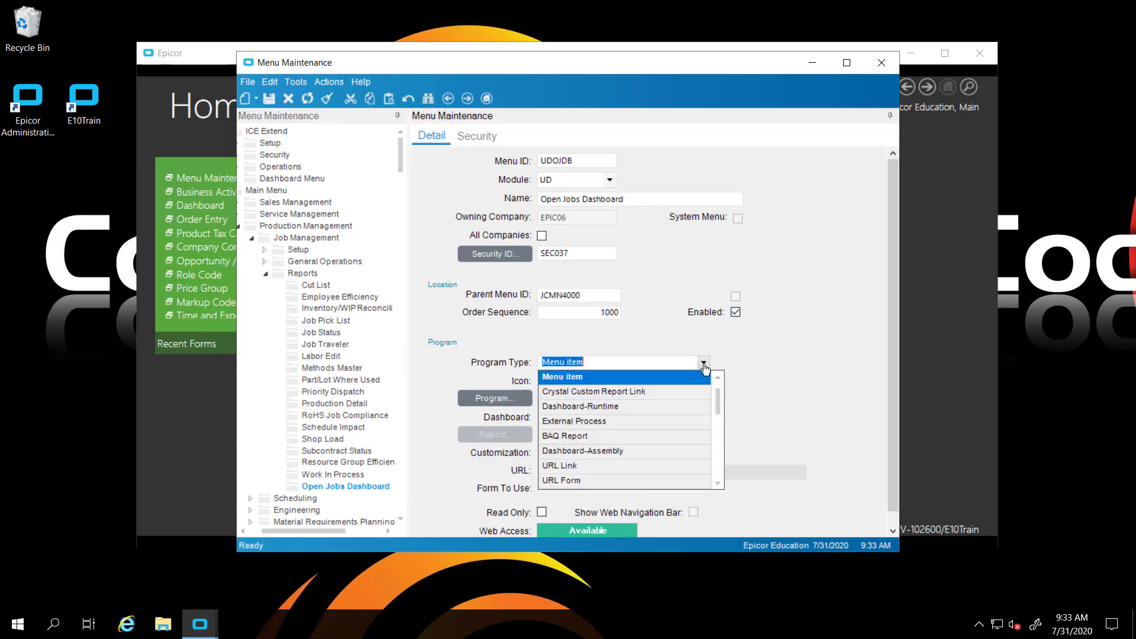
left_click(596, 451)
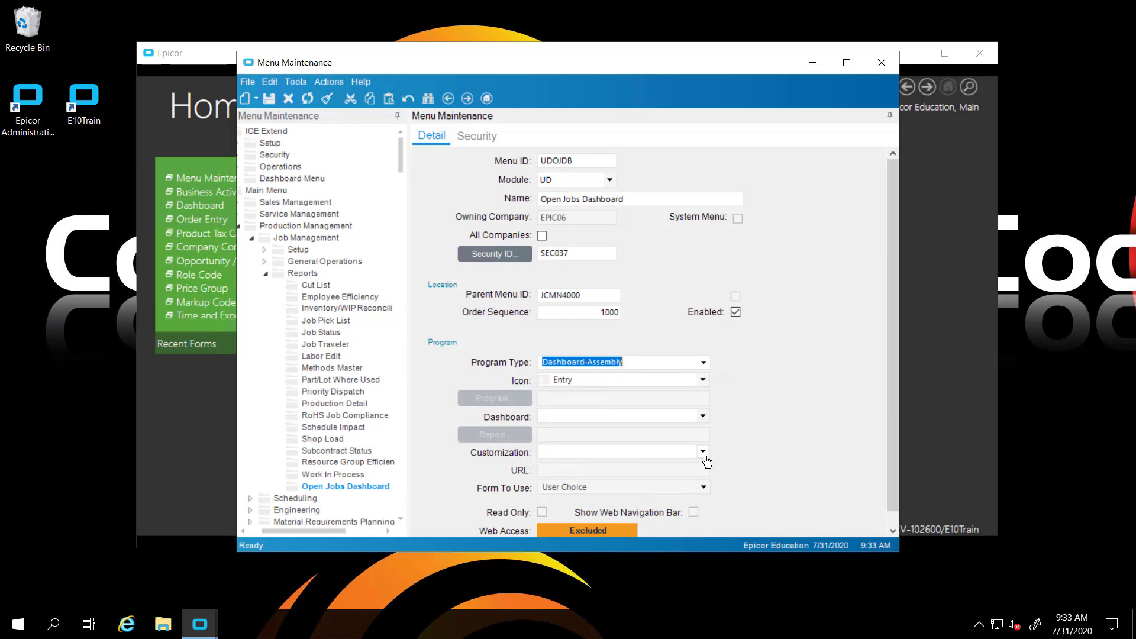
left_click(702, 421)
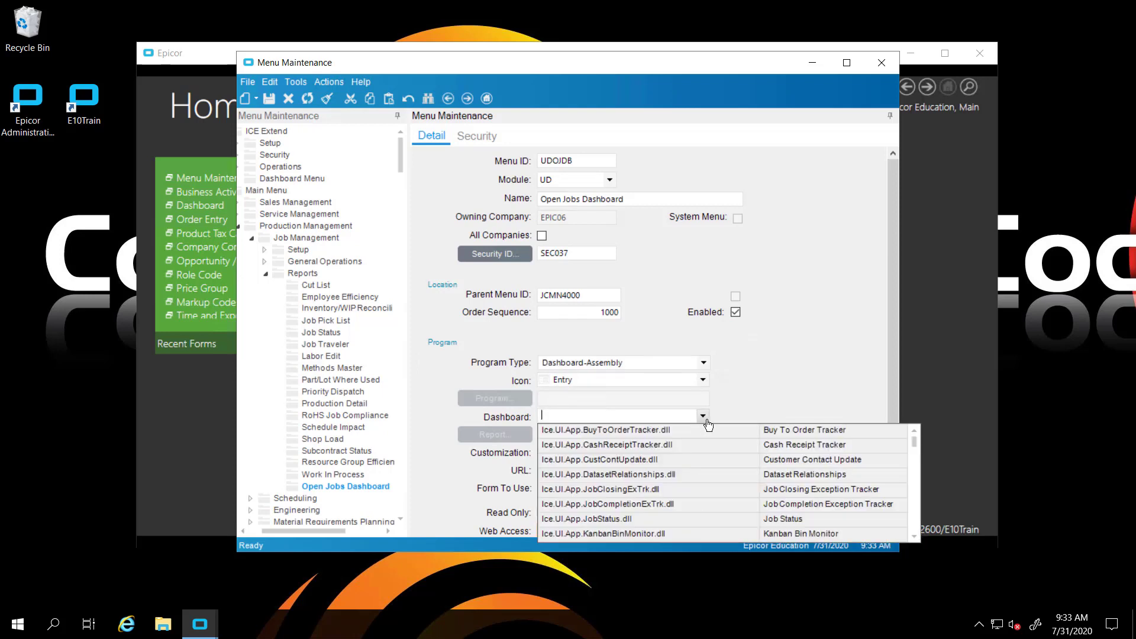
type("Op")
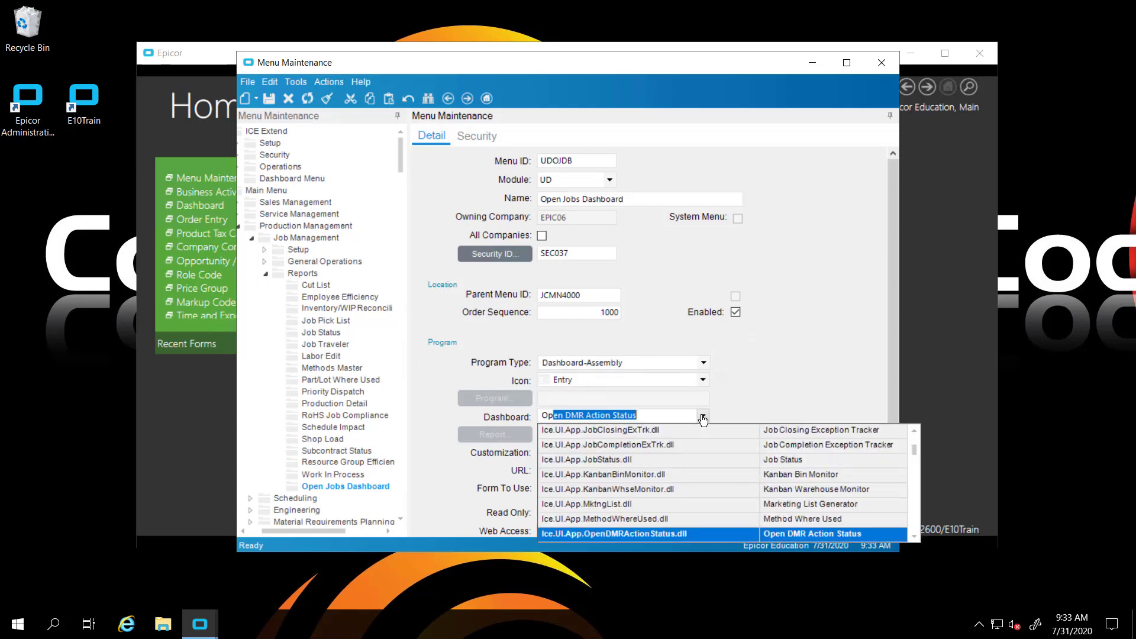
type("en")
scroll(687, 519, "down", 3)
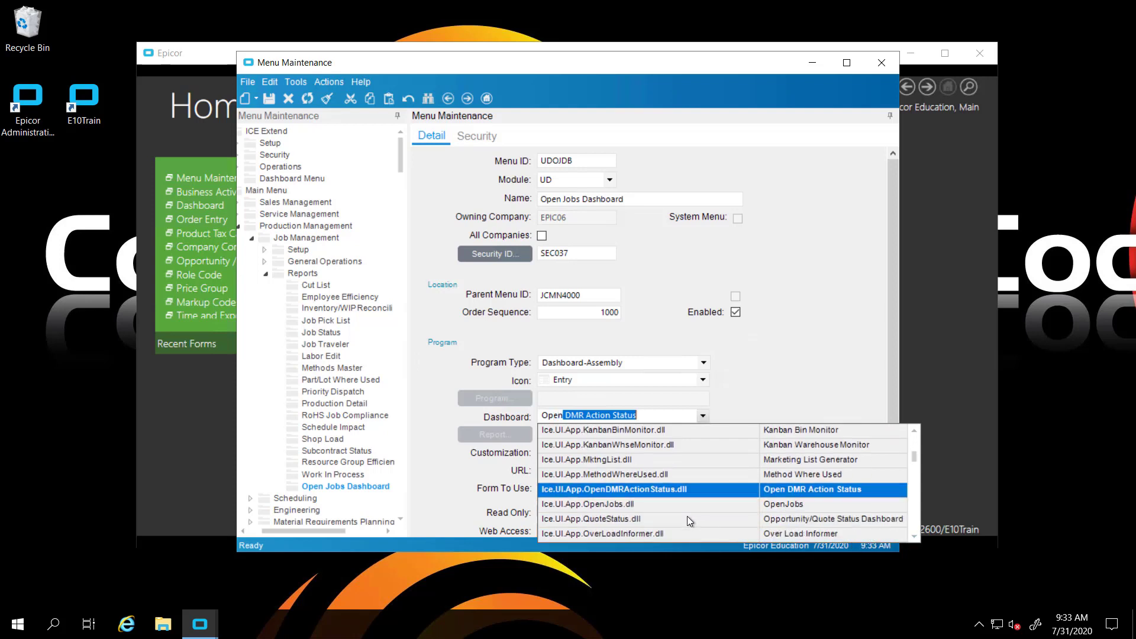
left_click(680, 505)
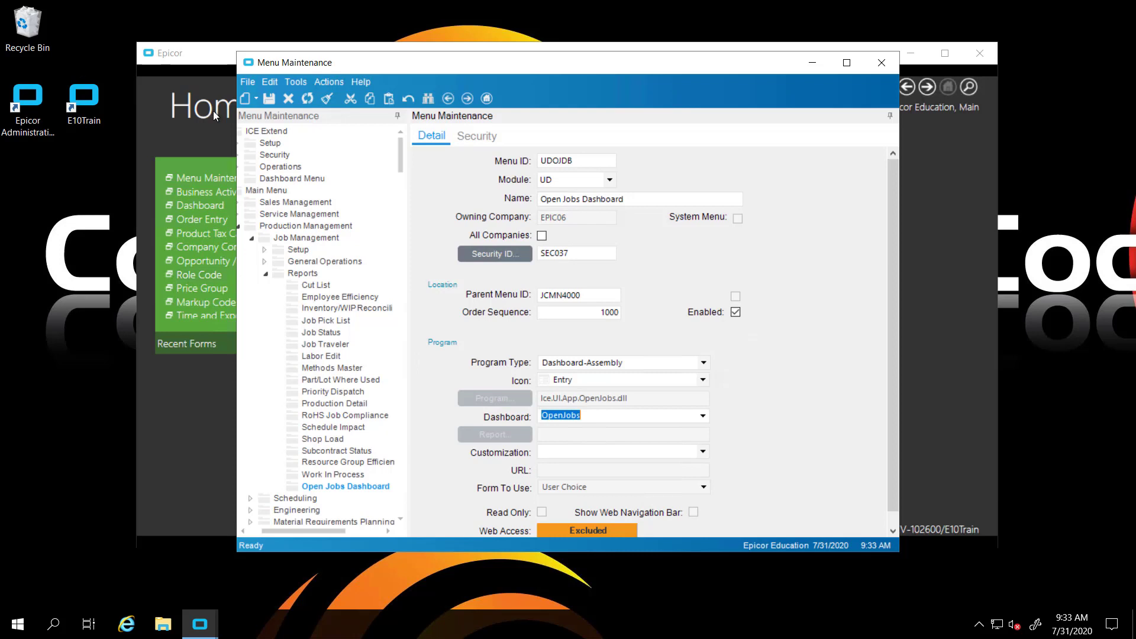
left_click(269, 98)
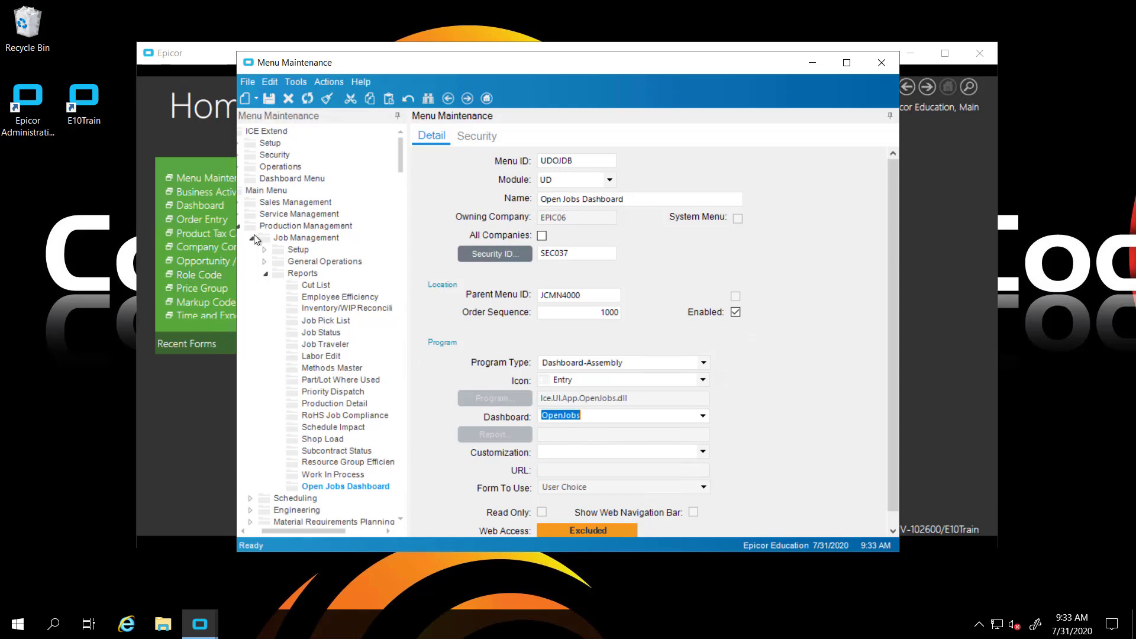
Close Menu Maintenance and Epicor, relaunch the E10Train client, and log in with the user name and password
left_click(881, 63)
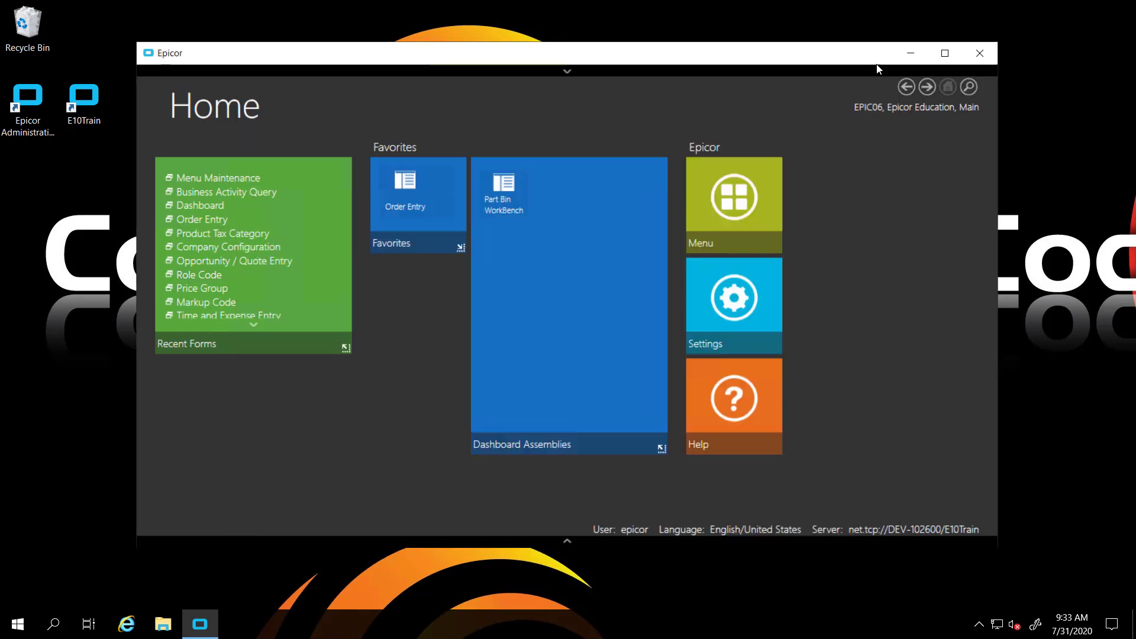
left_click(977, 56)
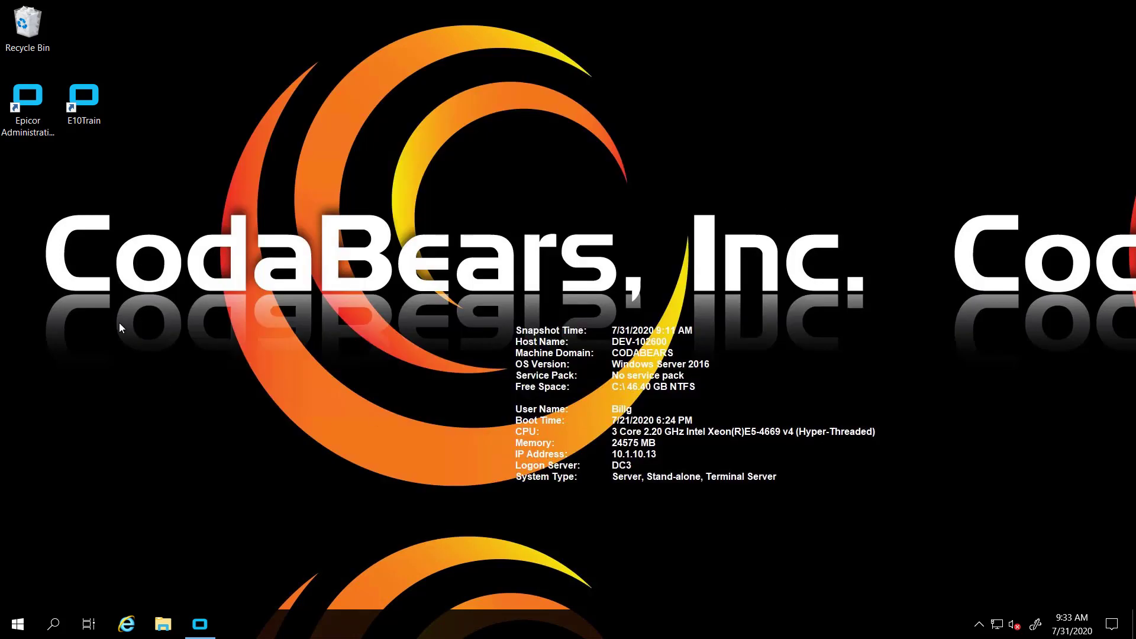
double_click(76, 118)
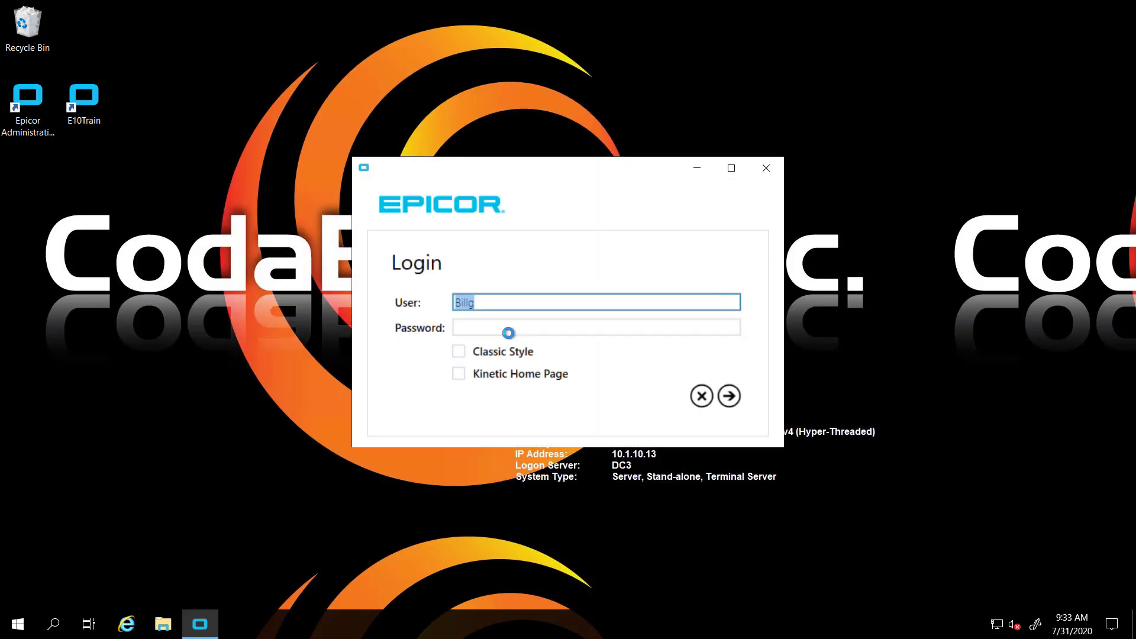
type("epicor")
key("Tab")
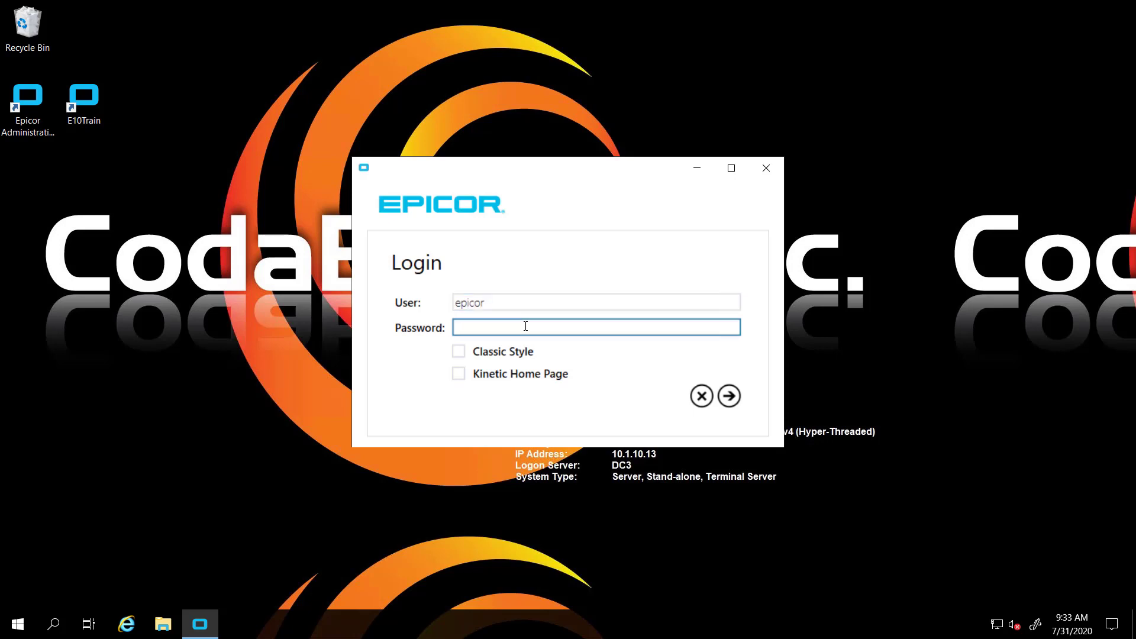
type("epicor")
key("Return")
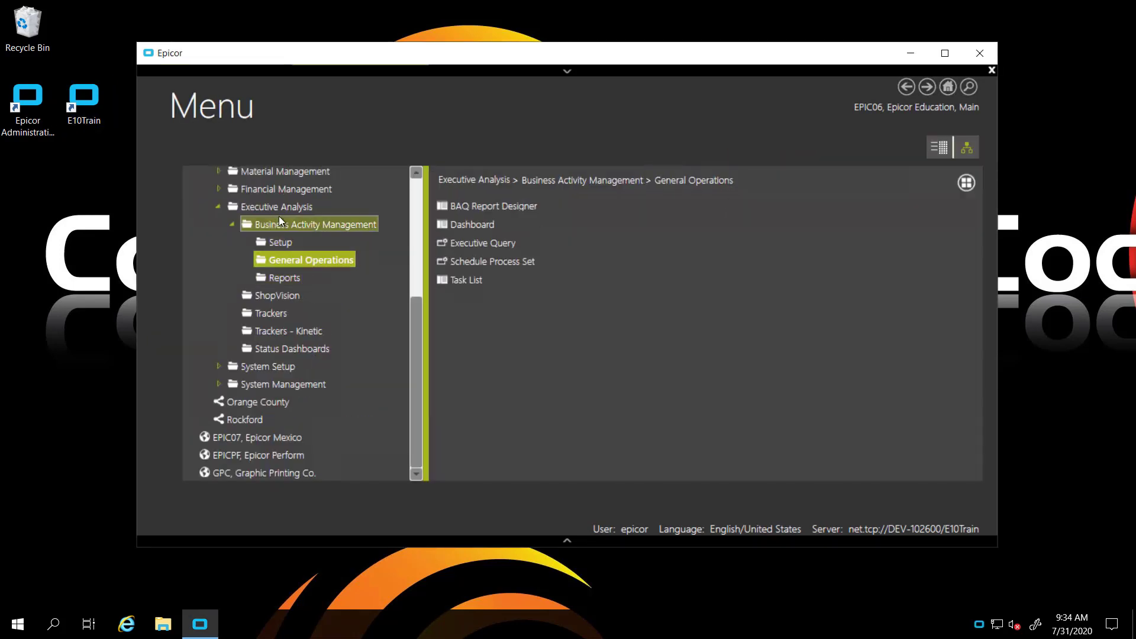
Launch Open Jobs Dashboard from Production Management > Job Management > Reports
left_click(414, 200)
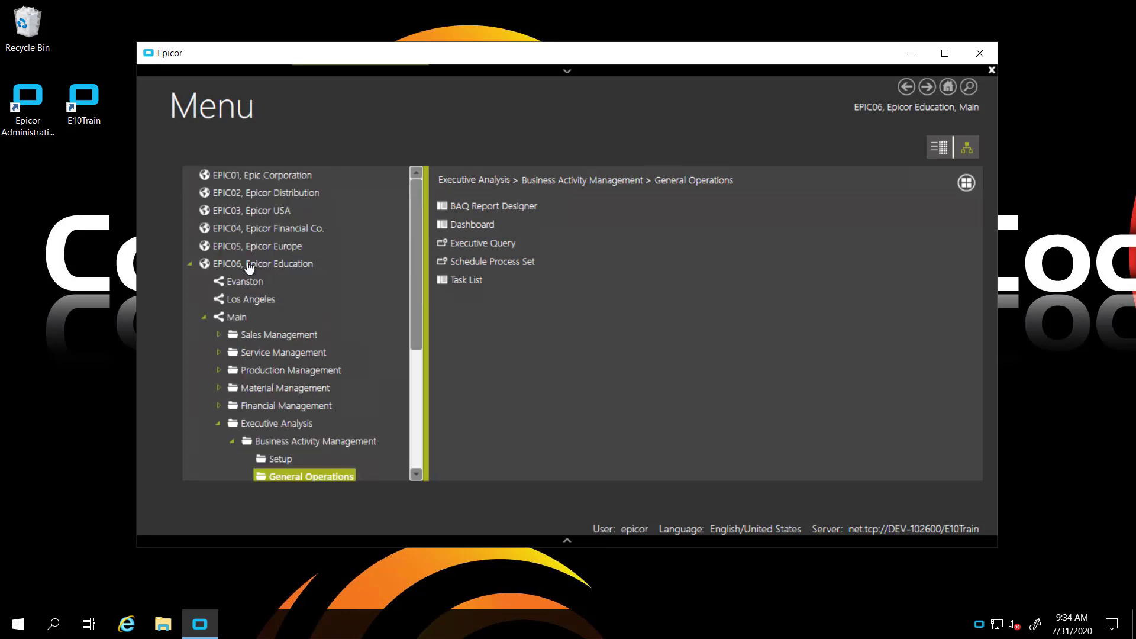
left_click(218, 371)
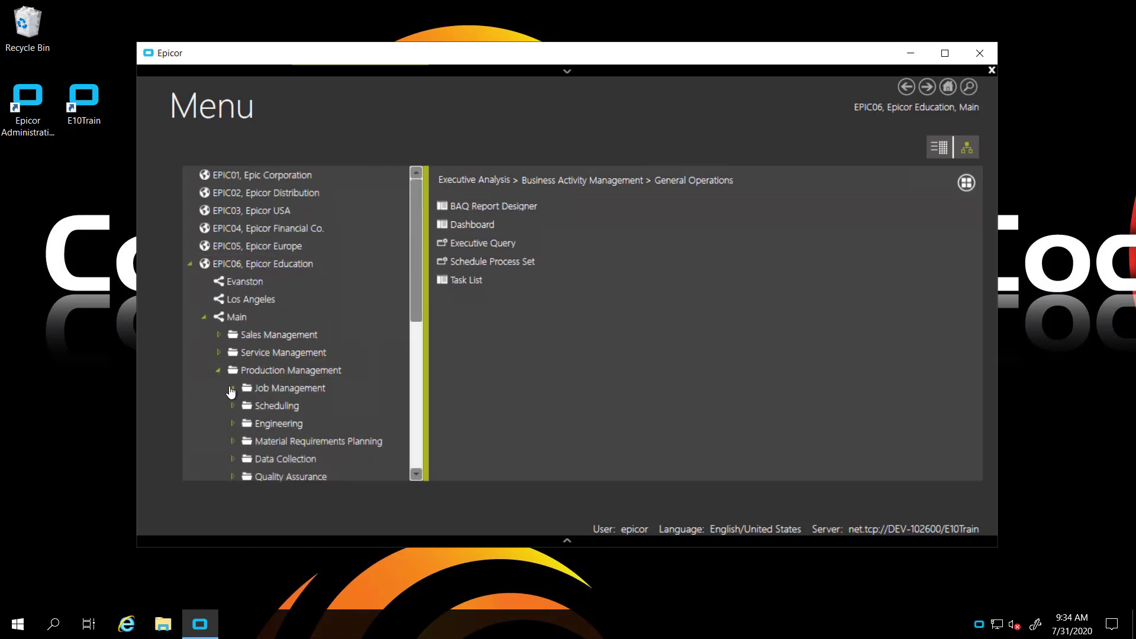
left_click(232, 388)
left_click(279, 441)
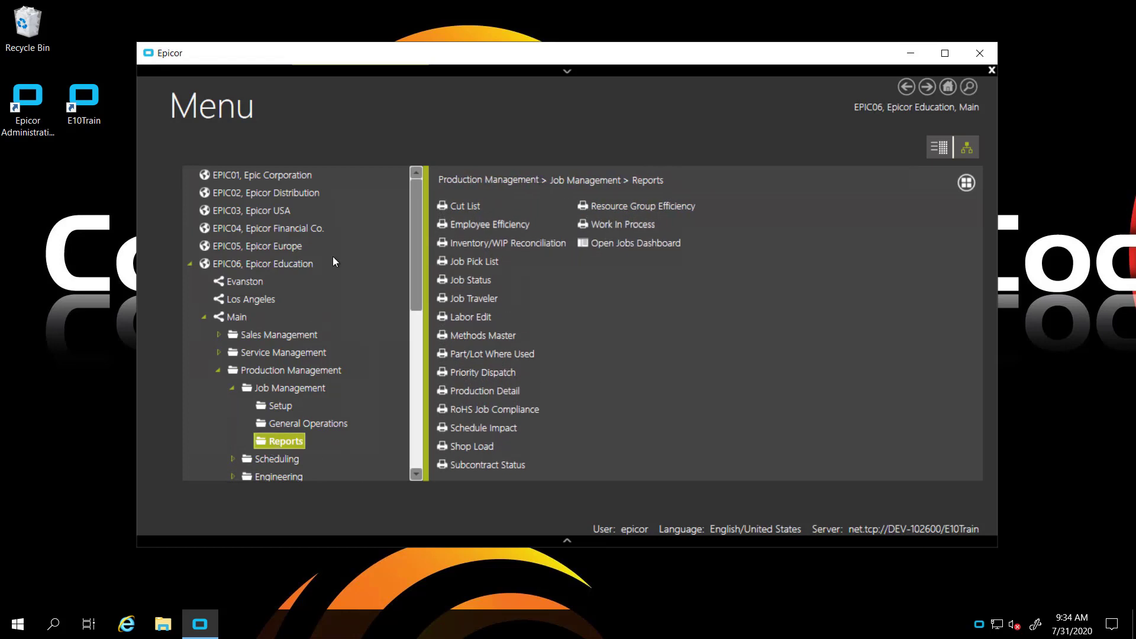
left_click(618, 252)
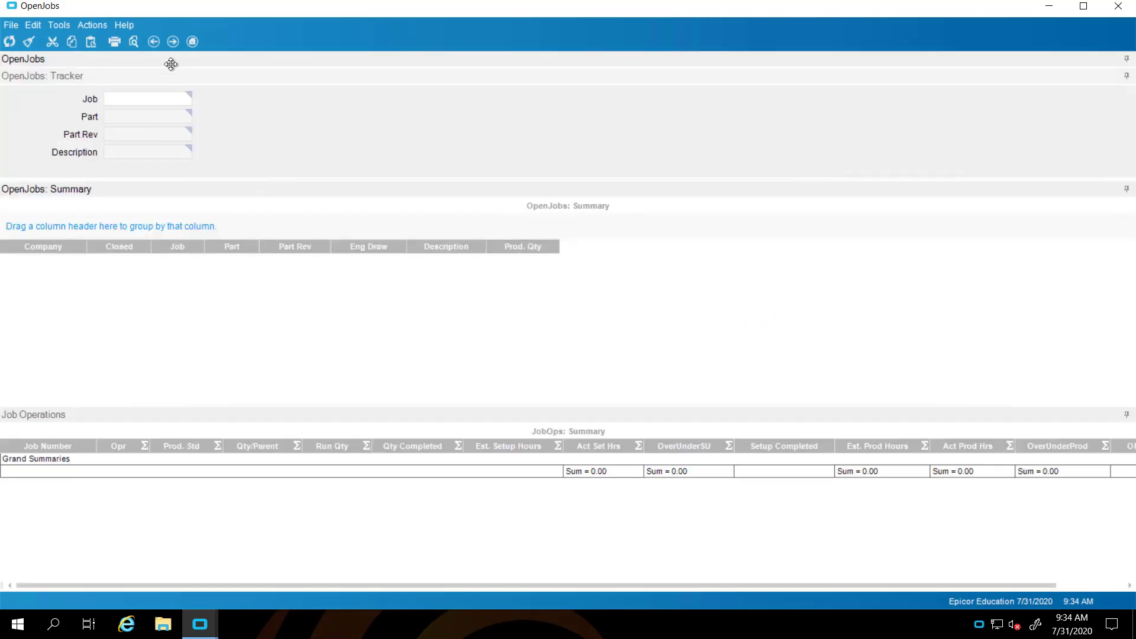
Refresh the dashboard, enter job 2111, and refresh to show its operations and summary totals
left_click(10, 42)
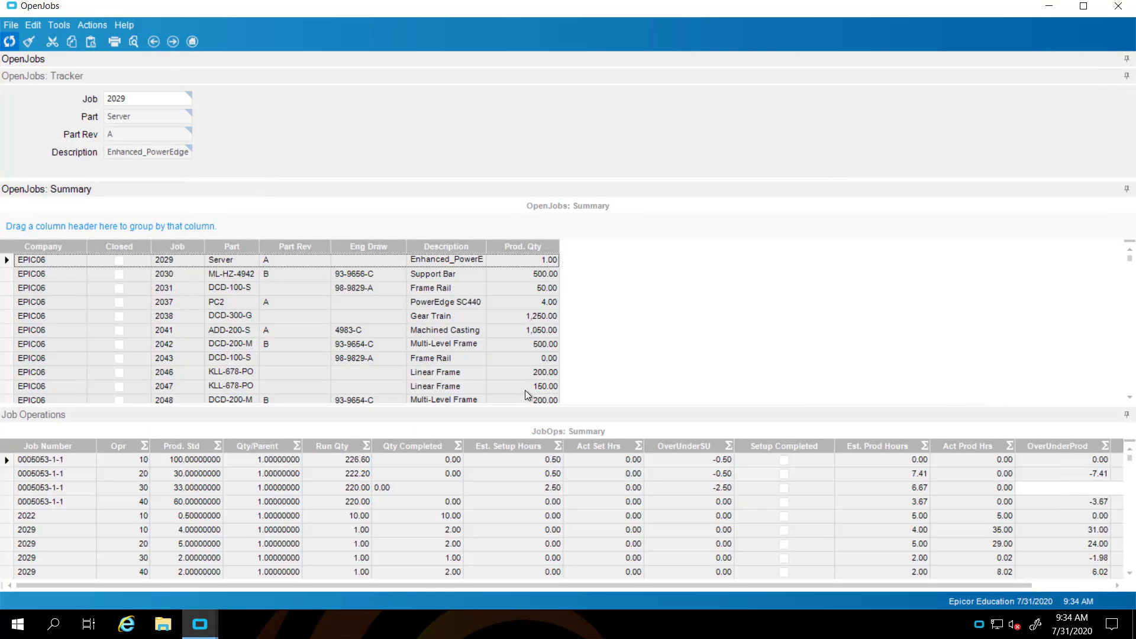
left_click(164, 99)
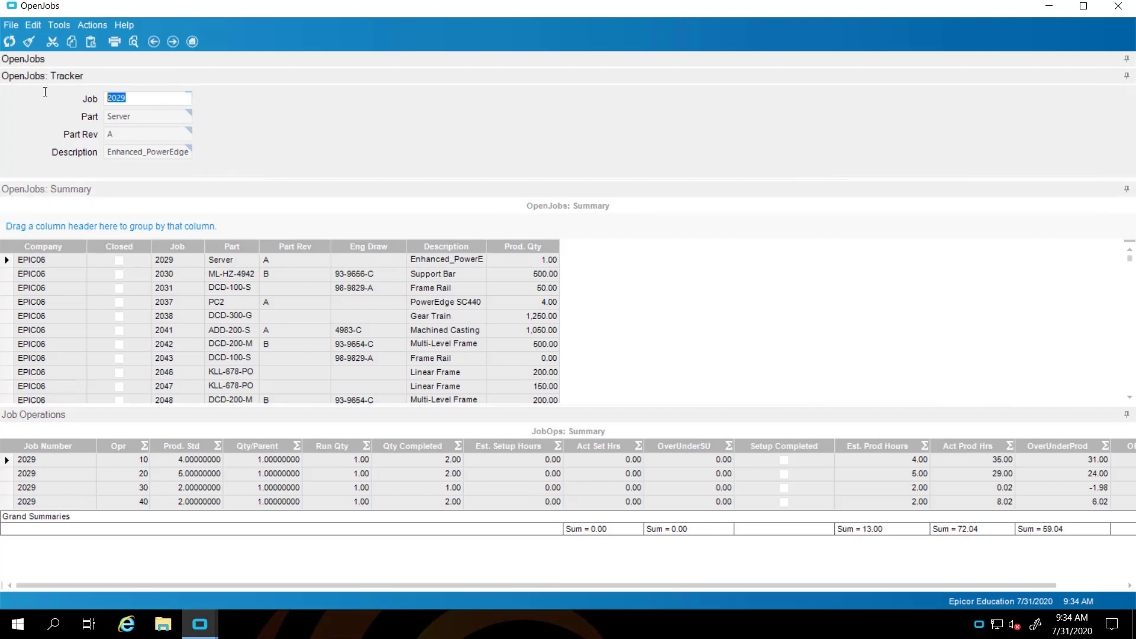
type("2111")
left_click(10, 41)
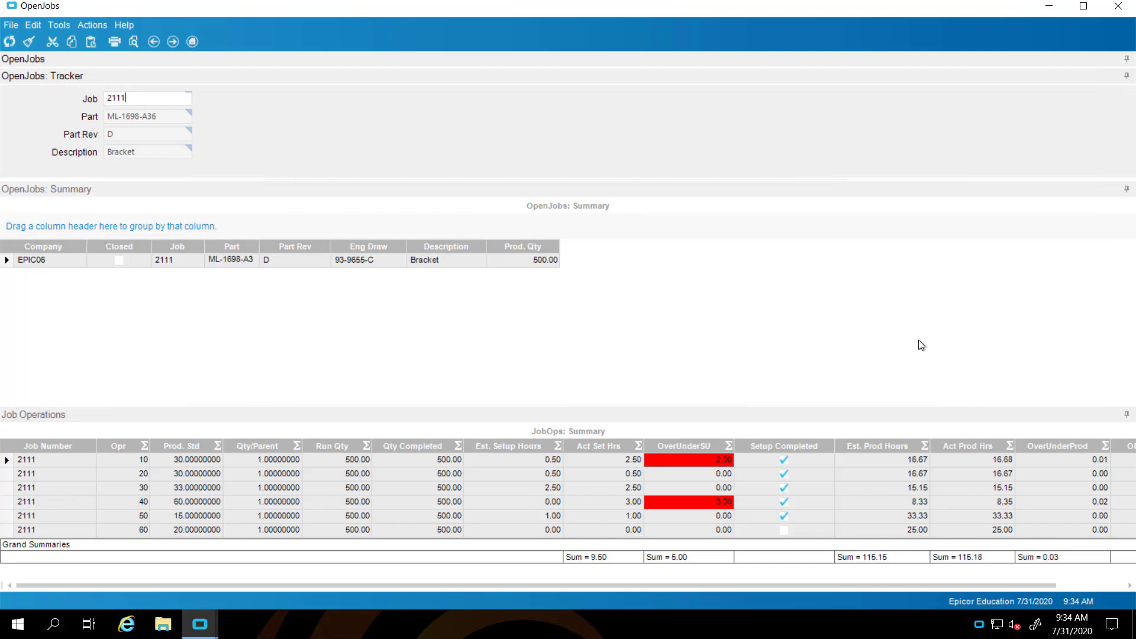